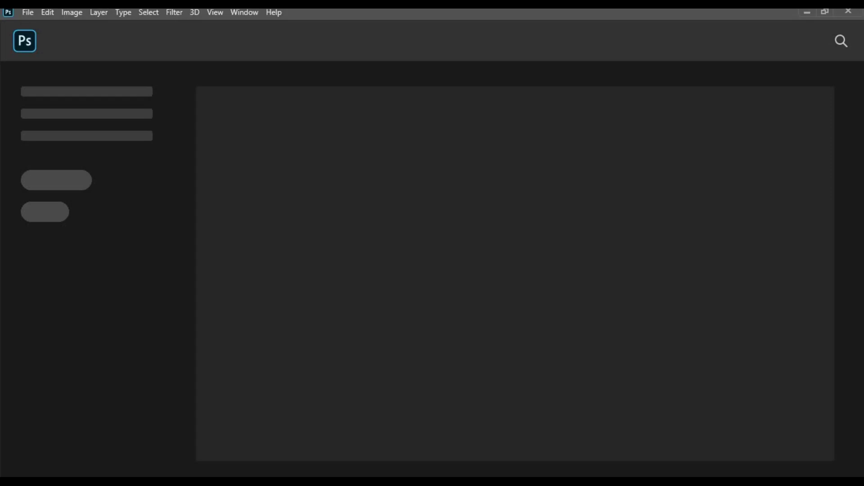
# - Create a document named 'Winter Sale Offer', 1080 × 1080 px, 72 ppi, RGB, white background
pyautogui.hotkey('ctrl', 'n')
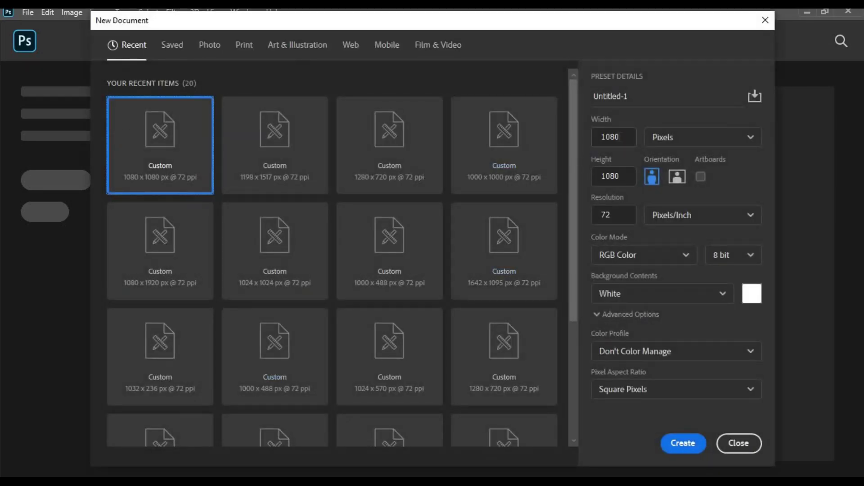
pyautogui.doubleClick(621, 96)
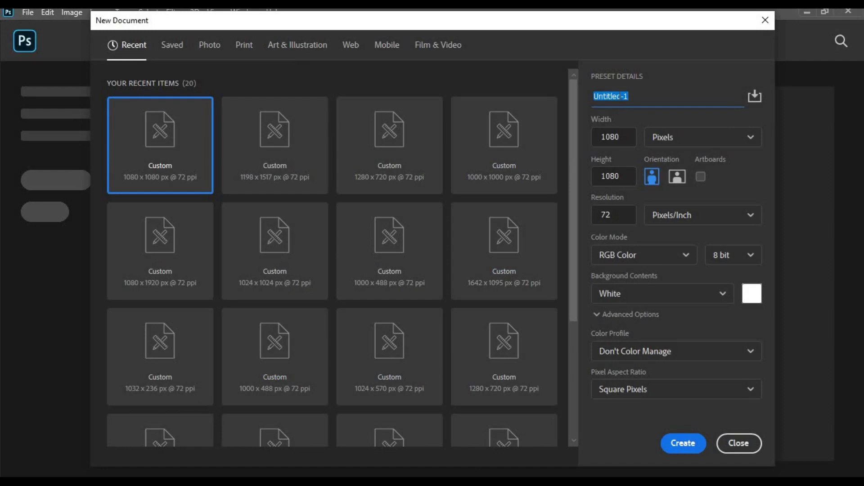
pyautogui.write('Winter Sale Offer')
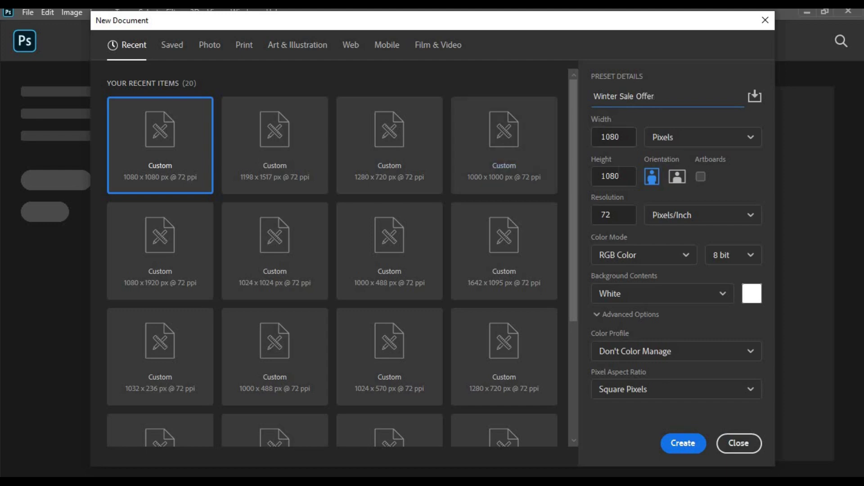
pyautogui.click(680, 139)
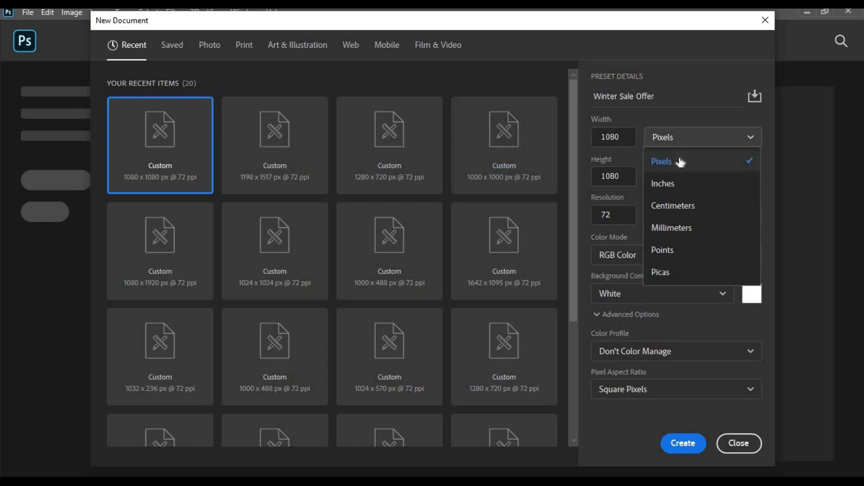
pyautogui.click(680, 159)
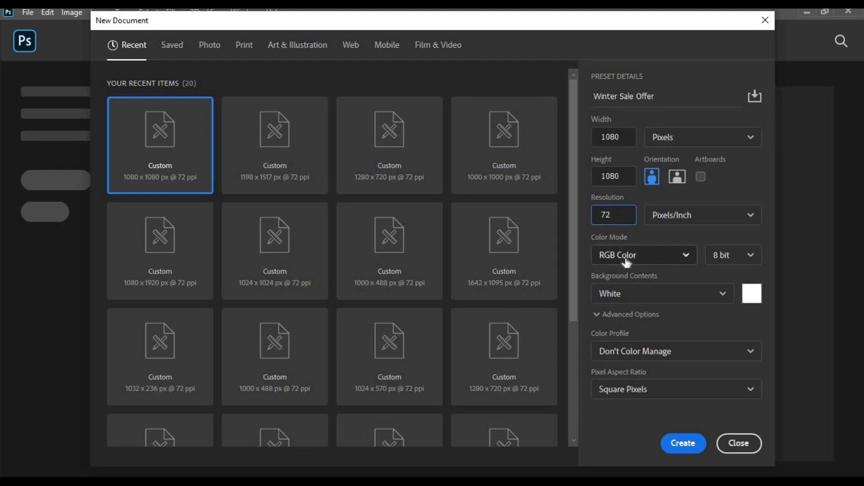
pyautogui.click(682, 261)
pyautogui.click(637, 326)
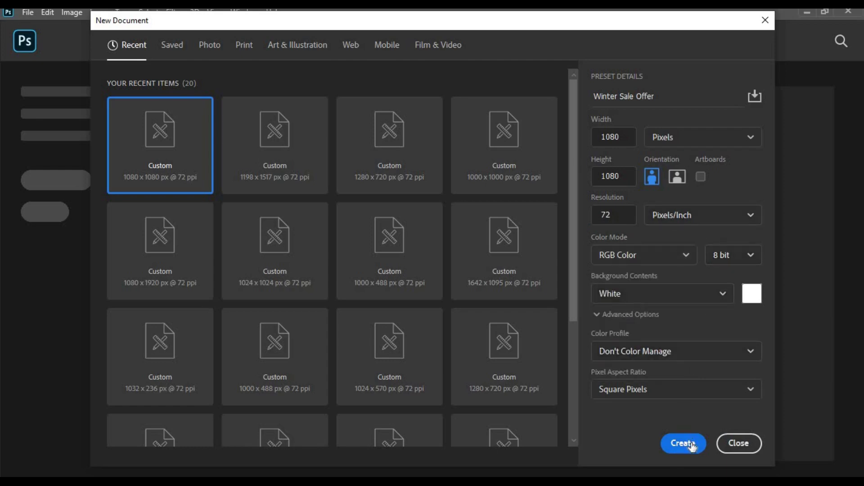
pyautogui.click(683, 444)
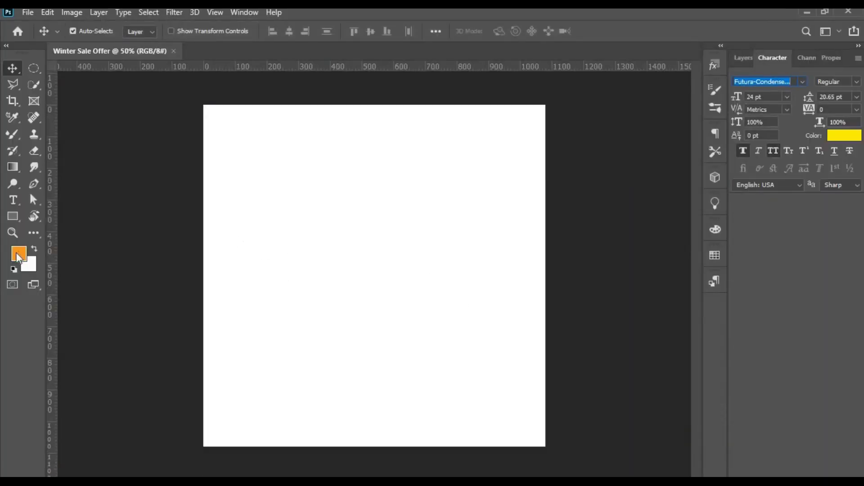
# - Reset default black/white colours and draw a large black rectangle over the top half
pyautogui.click(14, 270)
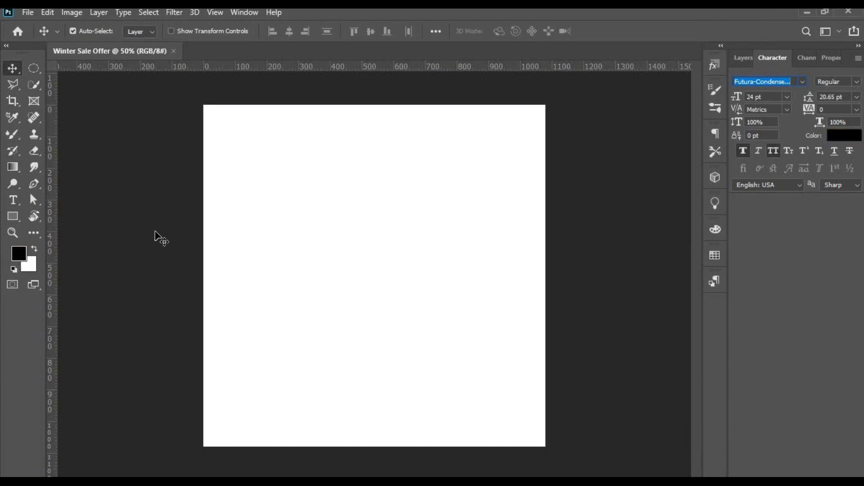
pyautogui.click(266, 194)
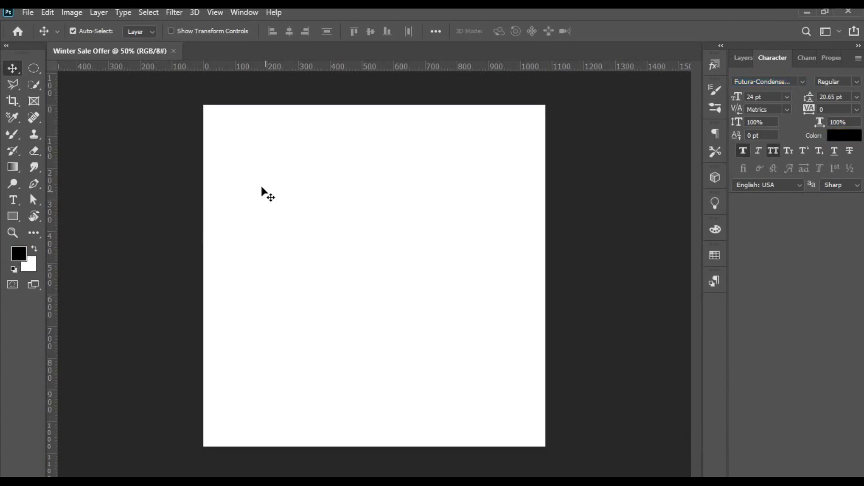
pyautogui.click(13, 217)
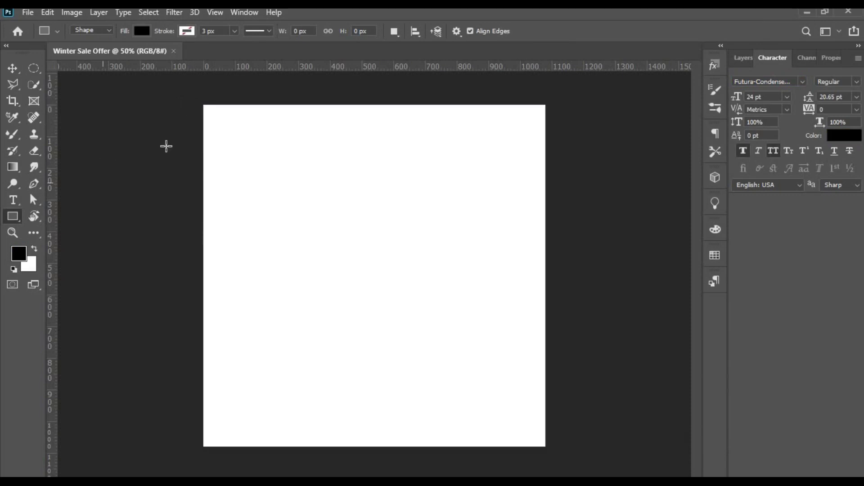
pyautogui.moveTo(187, 114)
pyautogui.mouseDown()
pyautogui.moveTo(575, 308)
pyautogui.moveTo(631, 317)
pyautogui.mouseUp()
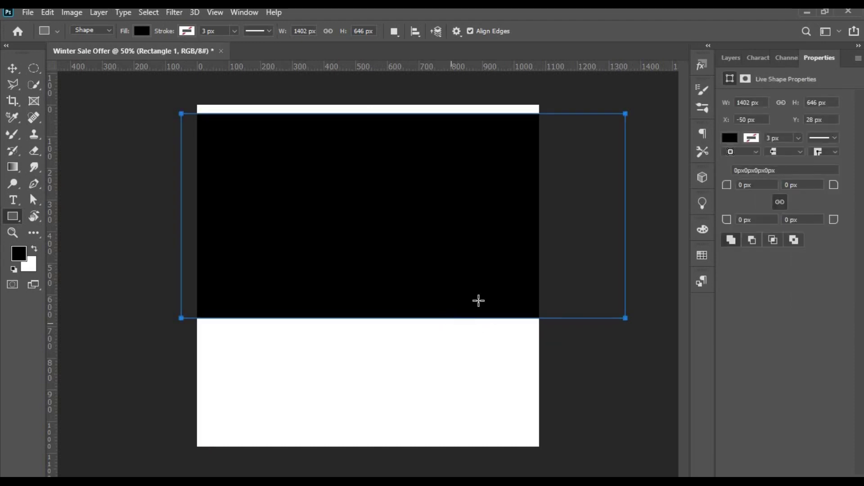
pyautogui.press('v')
pyautogui.moveTo(479, 301); pyautogui.dragTo(468, 291)
pyautogui.scroll(-1, 407, 318)
pyautogui.scroll(-1, 398, 266)
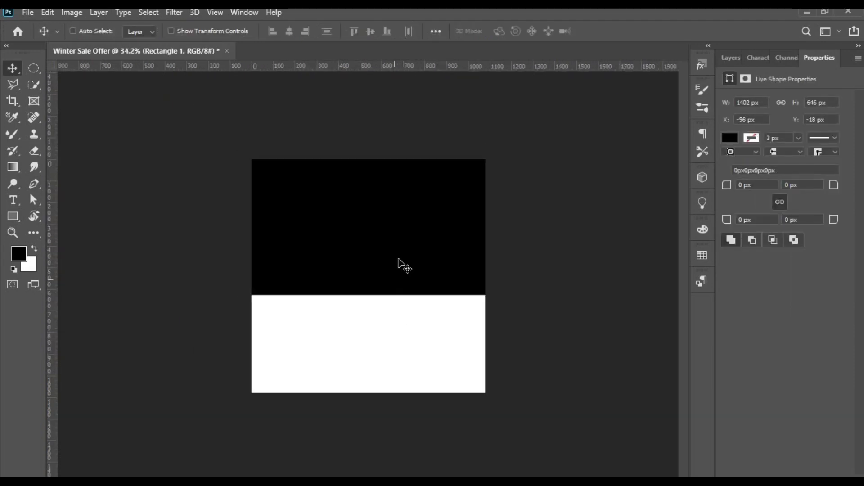
# - Scale and rotate the black rectangle diagonally, then place a second shape below the white band
pyautogui.hotkey('ctrl', 't')
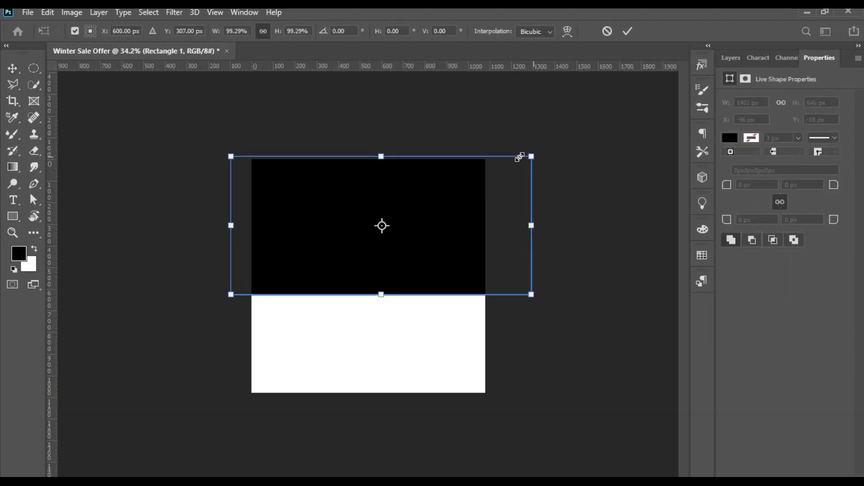
pyautogui.moveTo(534, 155); pyautogui.dragTo(517, 164)
pyautogui.moveTo(526, 307); pyautogui.dragTo(542, 251)
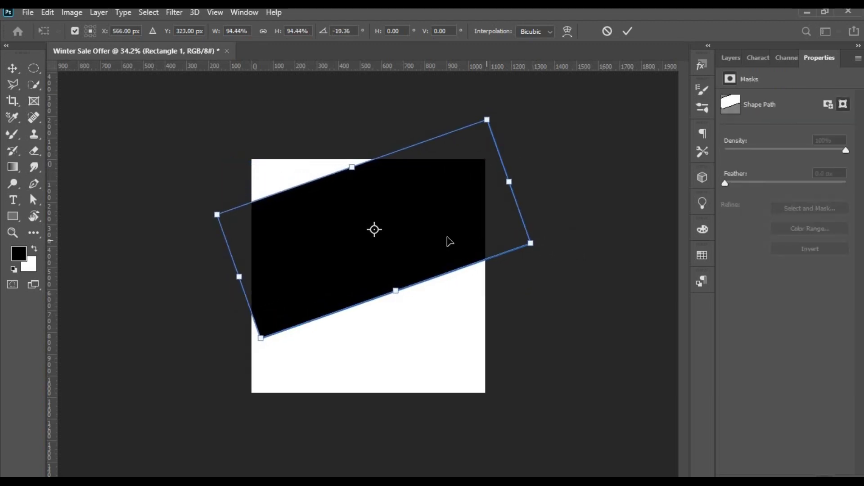
pyautogui.moveTo(447, 241); pyautogui.dragTo(421, 207)
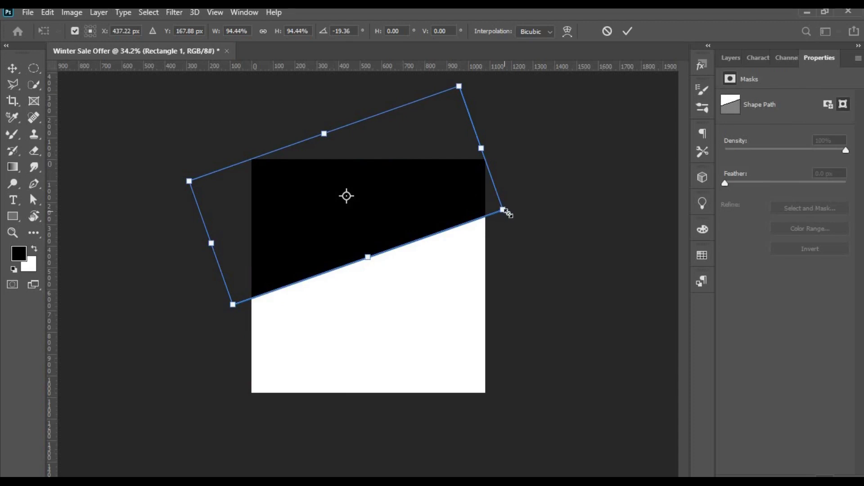
pyautogui.moveTo(507, 213); pyautogui.dragTo(511, 213)
pyautogui.moveTo(418, 197)
pyautogui.mouseDown()
pyautogui.moveTo(425, 185)
pyautogui.moveTo(421, 196)
pyautogui.mouseUp()
pyautogui.write('448')
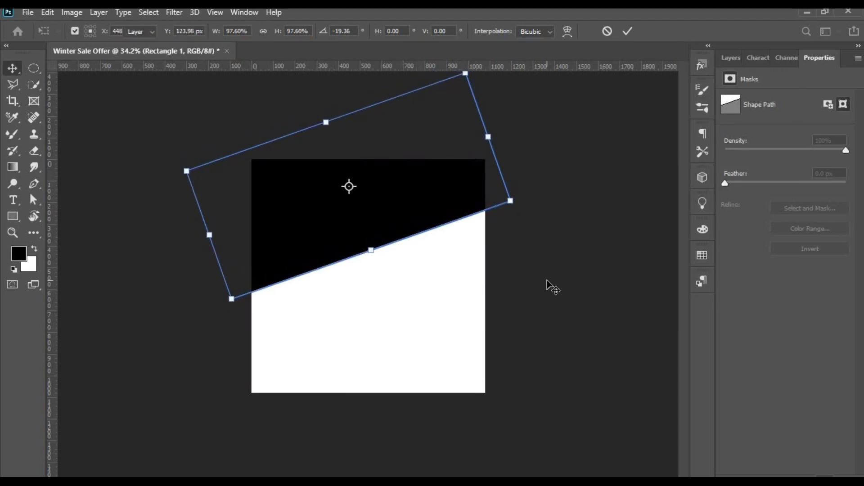
pyautogui.press('Return')
pyautogui.moveTo(375, 235)
pyautogui.mouseDown()
pyautogui.moveTo(416, 425)
pyautogui.moveTo(378, 322)
pyautogui.mouseUp()
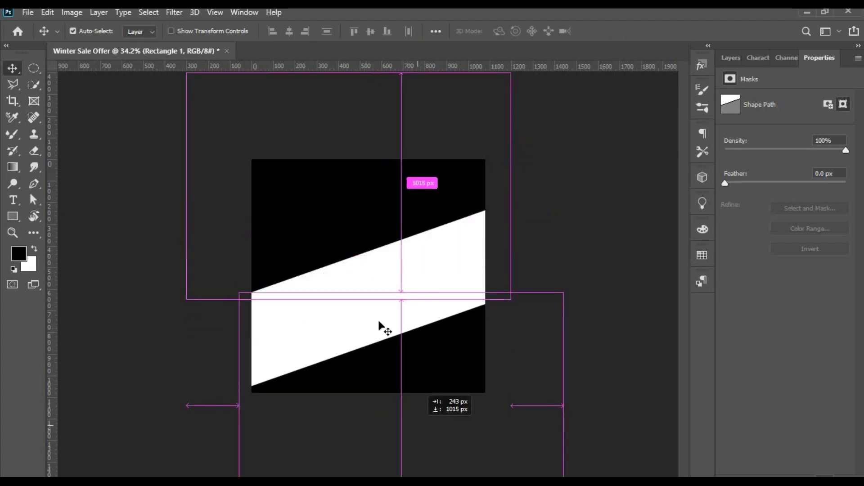
# - Duplicate the black shape layer as Rectangle 1 copy and align it horizontally
pyautogui.moveTo(357, 235); pyautogui.dragTo(356, 225)
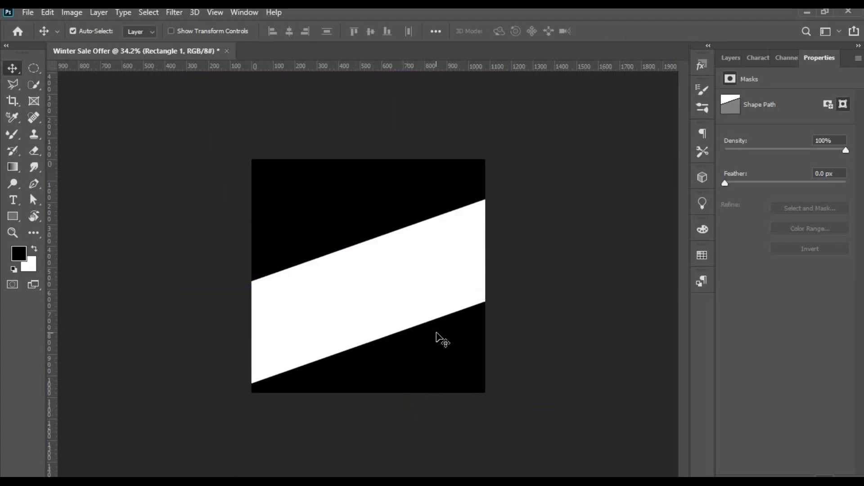
pyautogui.hotkey('ctrl', 'j')
pyautogui.moveTo(438, 364)
pyautogui.mouseDown()
pyautogui.moveTo(430, 372)
pyautogui.moveTo(422, 364)
pyautogui.mouseUp()
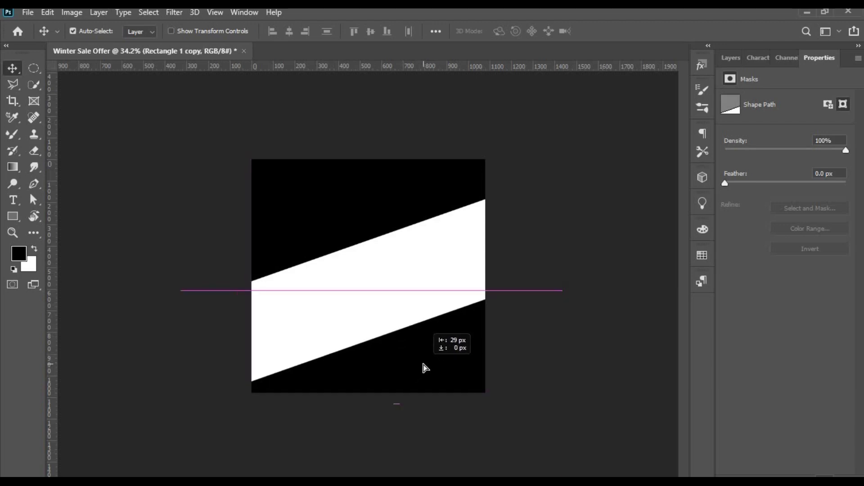
# - Select the Background layer in the Layers panel and switch to File Explorer
pyautogui.click(622, 281)
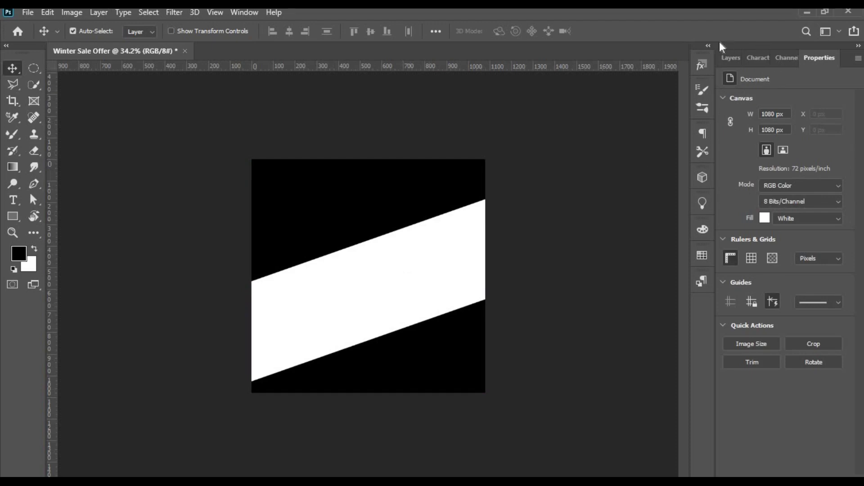
pyautogui.click(729, 58)
pyautogui.click(781, 194)
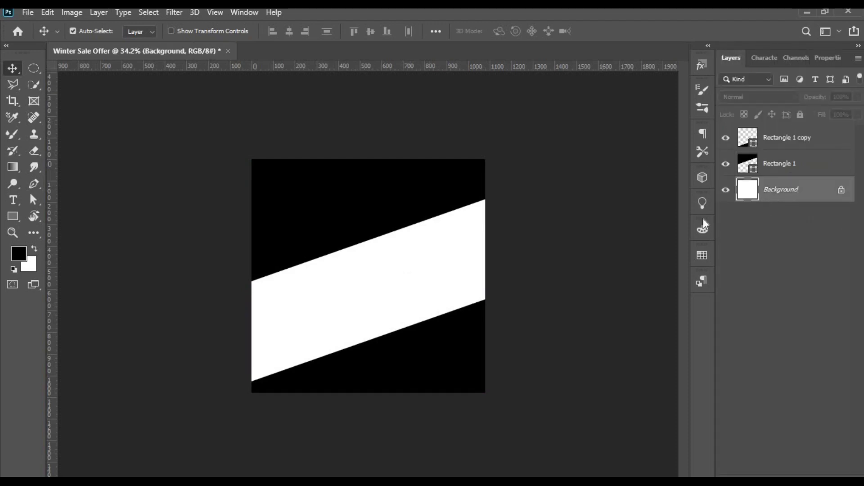
pyautogui.hotkey('alt', 'Tab')
# - Drag the grey priscilla-du-preez clothing photo from File Explorer into the Winter Sale Offer design
pyautogui.click(598, 282)
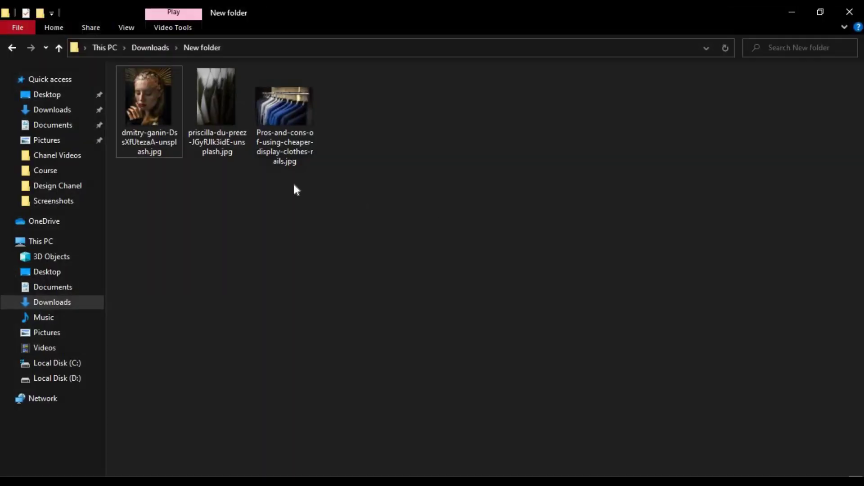
pyautogui.click(215, 123)
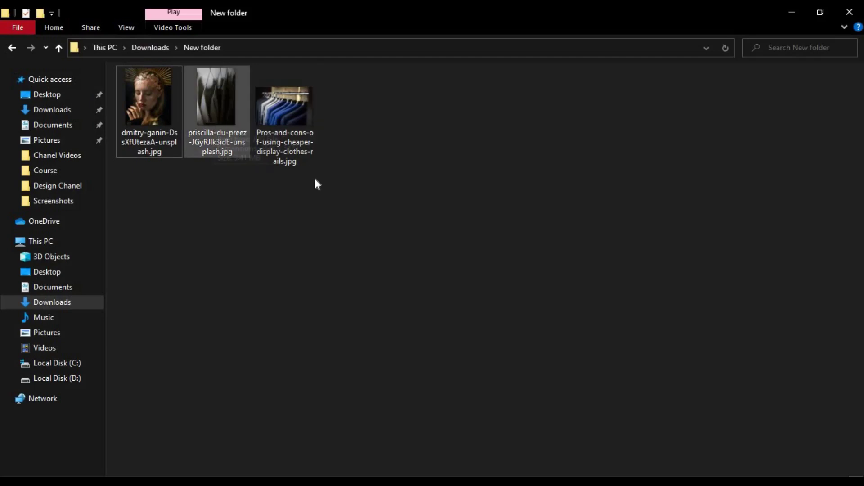
pyautogui.moveTo(217, 113); pyautogui.dragTo(317, 346)
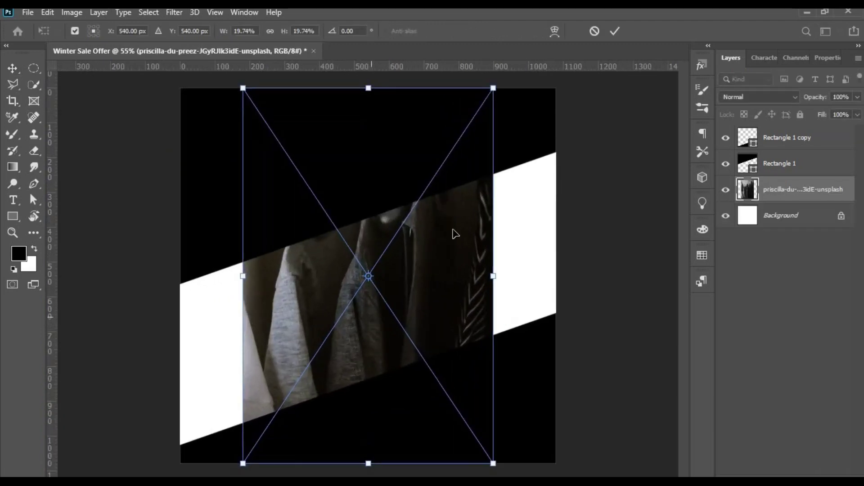
# - Scale the placed clothing photo up to fill the diagonal band and commit it
pyautogui.hotkey('ctrl', '-')
pyautogui.moveTo(479, 118); pyautogui.dragTo(621, 78)
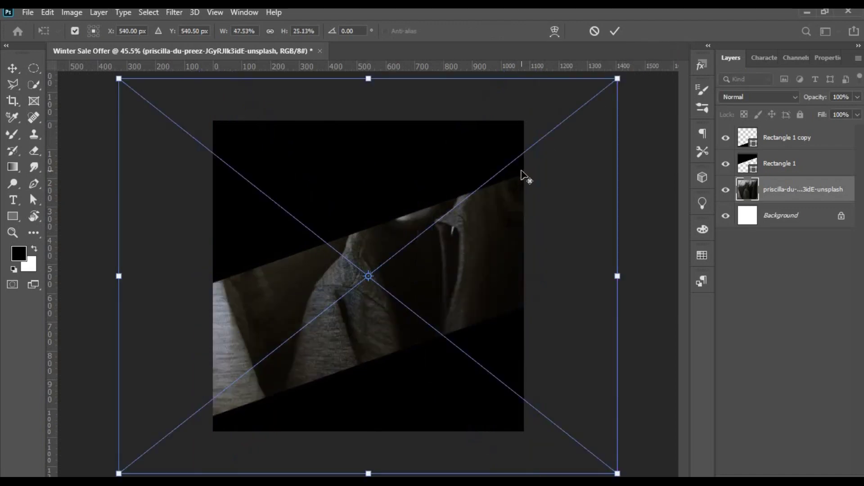
pyautogui.hotkey('ctrl', '0')
pyautogui.press('Return')
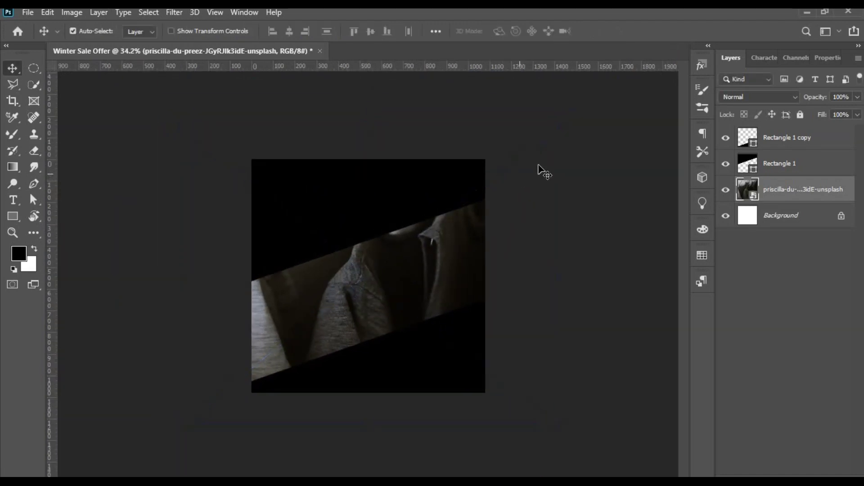
pyautogui.click(360, 204)
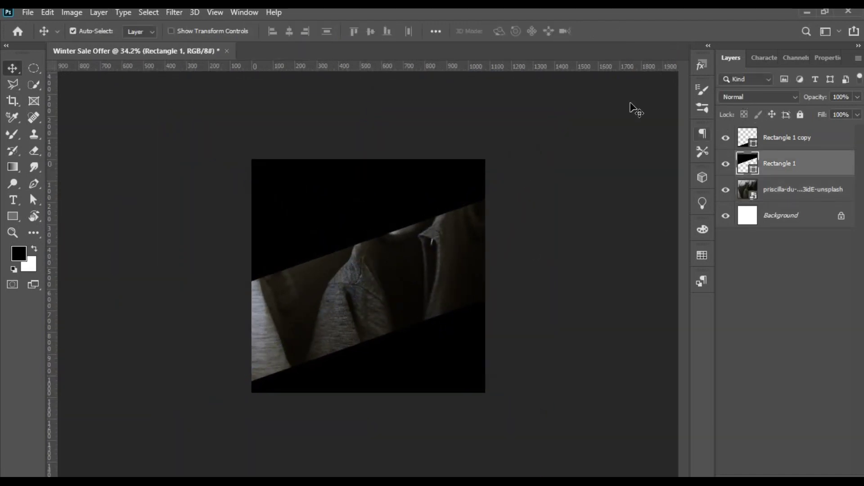
# - Fill the upper Rectangle 1 shape with dark red #c00303 via the Color Picker
pyautogui.press('u')
pyautogui.click(140, 31)
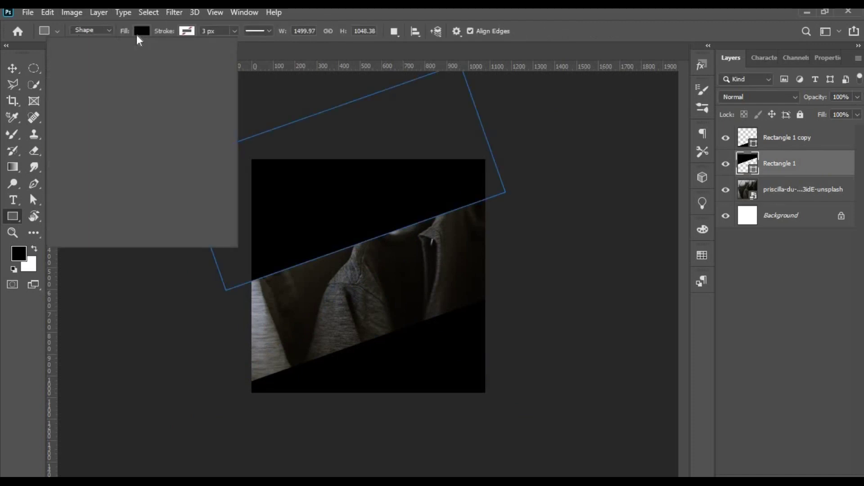
pyautogui.click(219, 63)
pyautogui.click(536, 232)
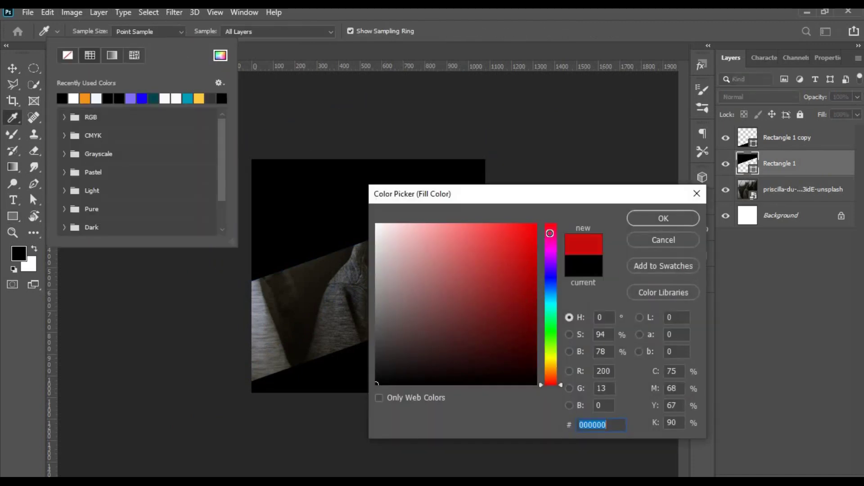
pyautogui.click(679, 221)
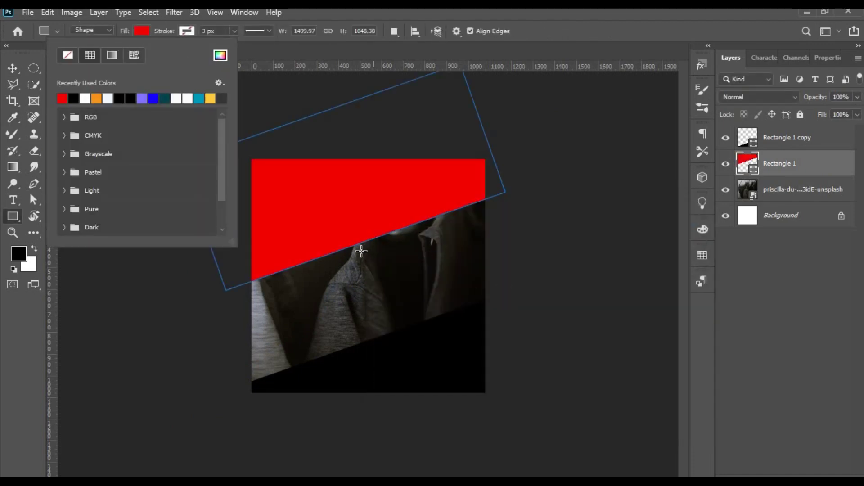
pyautogui.click(220, 55)
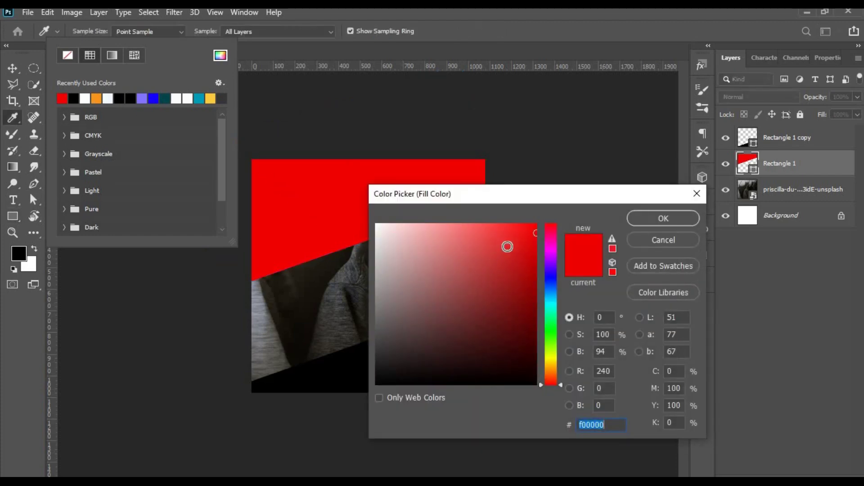
pyautogui.moveTo(533, 235); pyautogui.dragTo(534, 263)
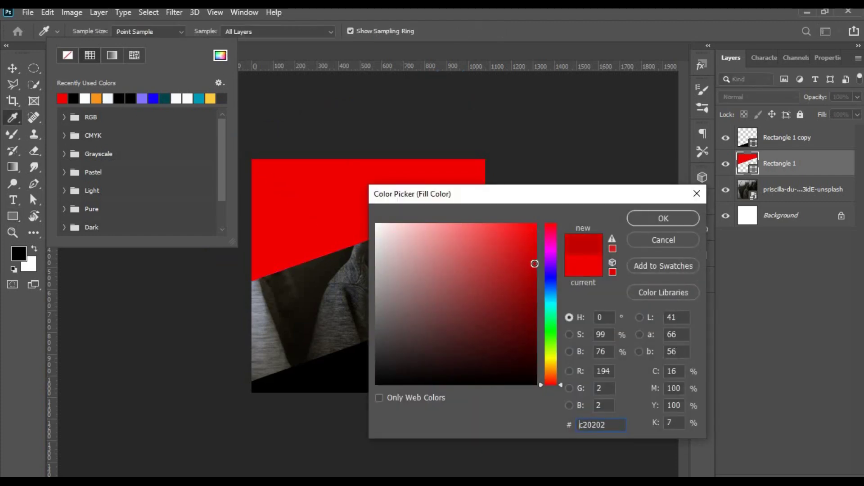
pyautogui.click(647, 223)
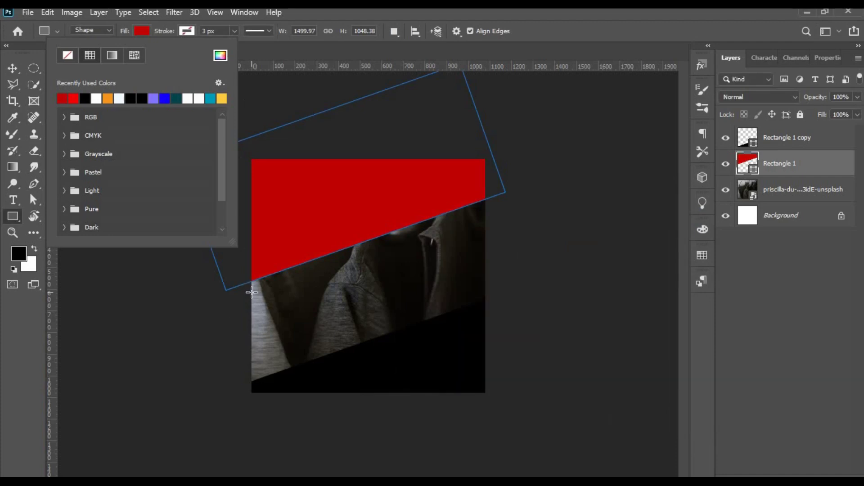
pyautogui.click(220, 55)
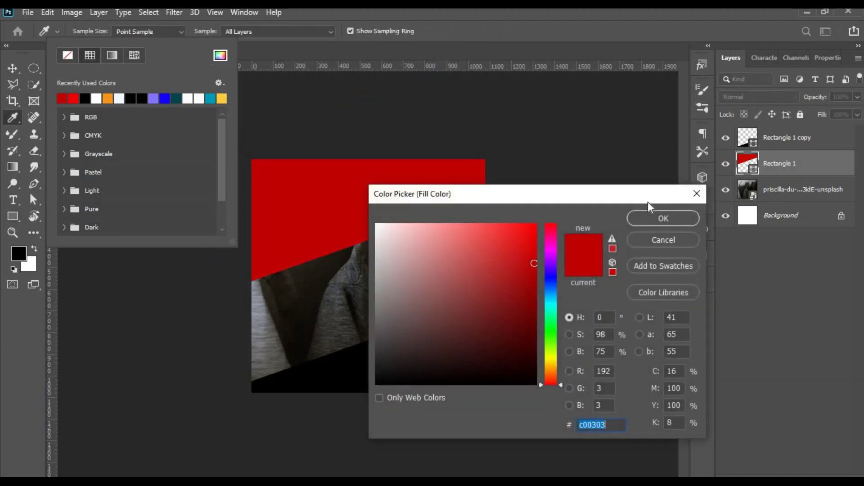
pyautogui.click(649, 213)
# - Fill the lower Rectangle 1 copy with the same dark red from recently used colours
pyautogui.press('v')
pyautogui.click(408, 361)
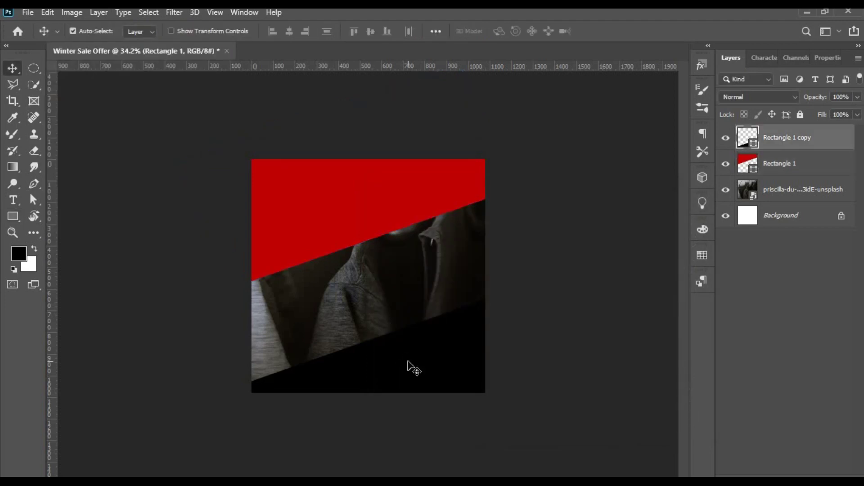
pyautogui.press('u')
pyautogui.click(143, 31)
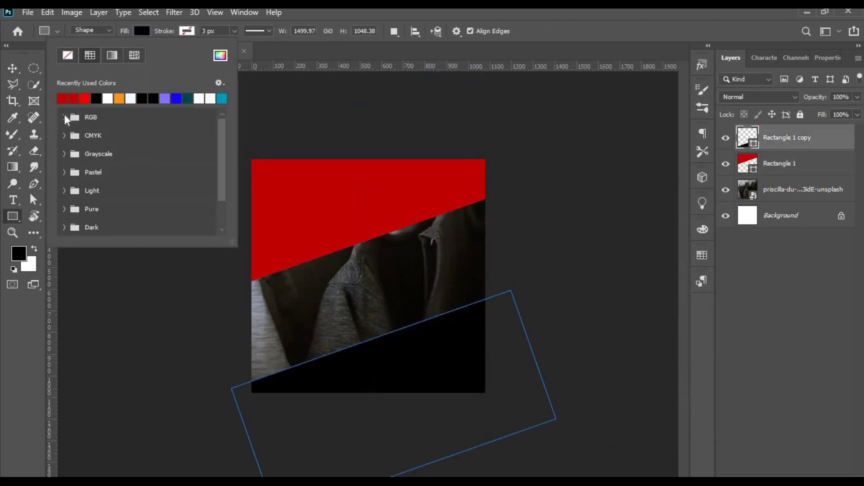
pyautogui.click(68, 96)
pyautogui.press('Return')
pyautogui.press('v')
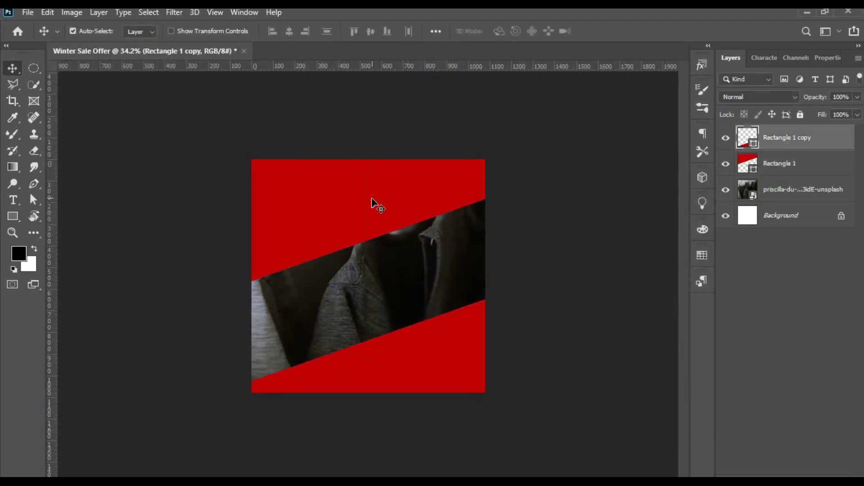
pyautogui.click(373, 203)
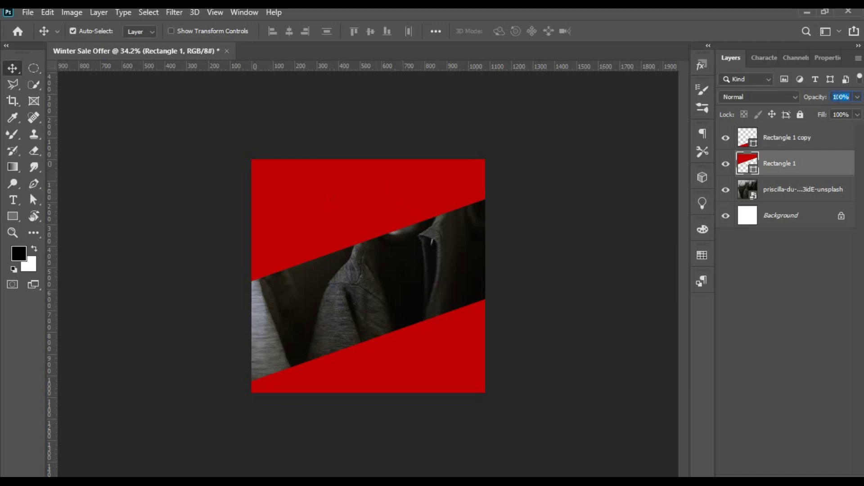
# - Set both red shapes to 40% opacity and start Curves on the clothes photo
pyautogui.write('50')
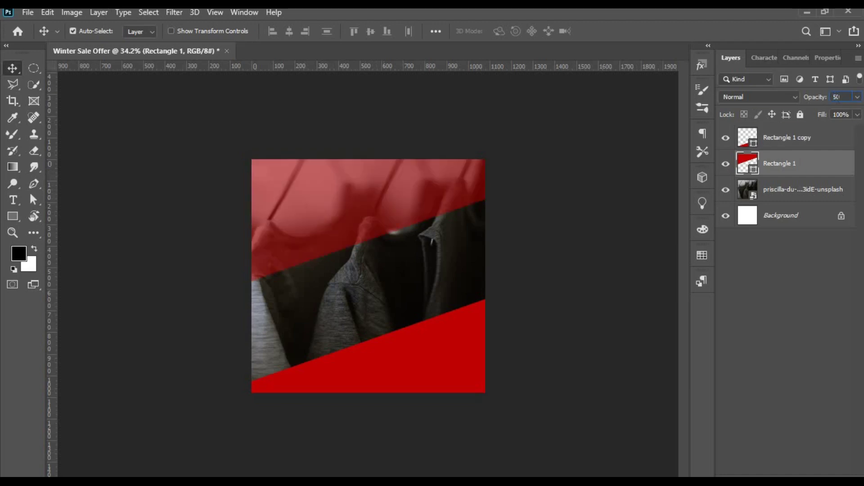
pyautogui.press('BackSpace')
pyautogui.press('BackSpace')
pyautogui.write('0')
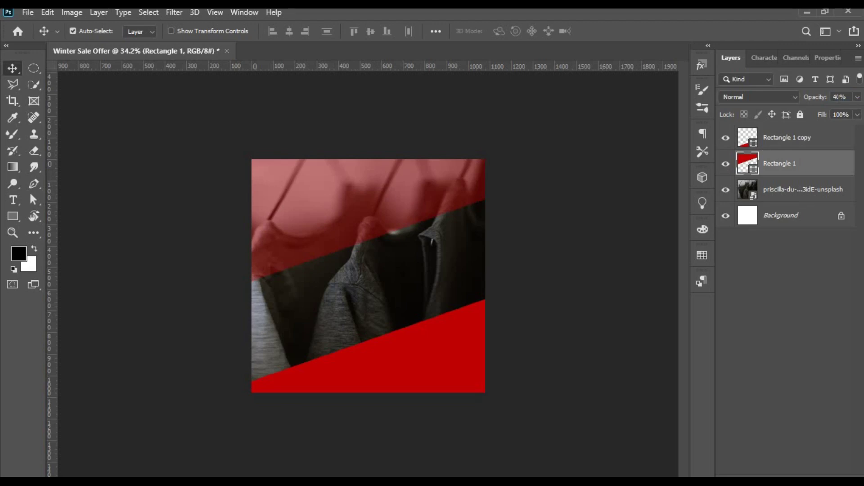
pyautogui.click(440, 355)
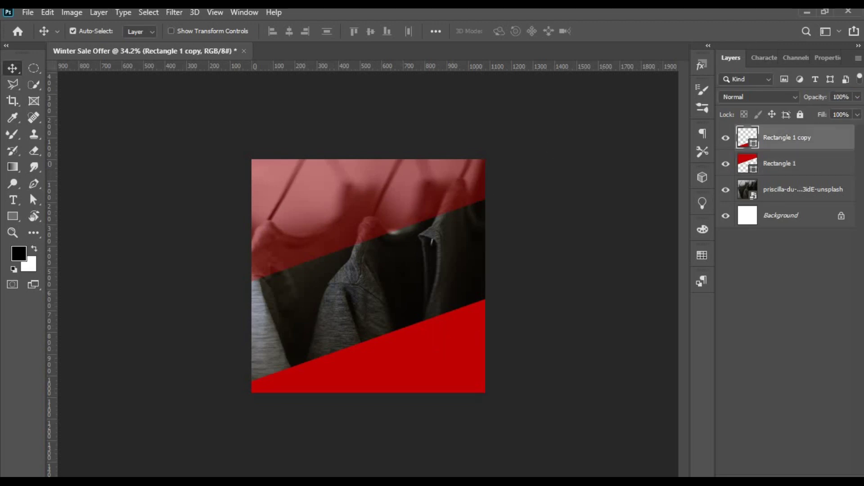
pyautogui.write('40')
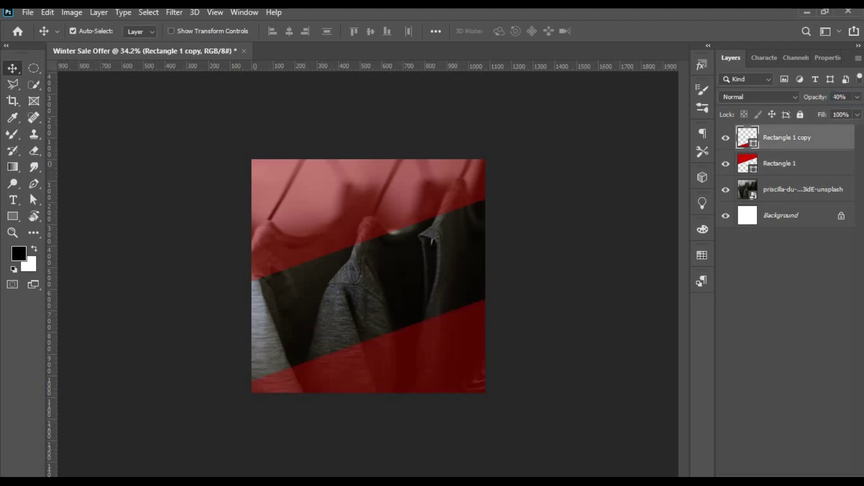
pyautogui.scroll(3, 481, 238)
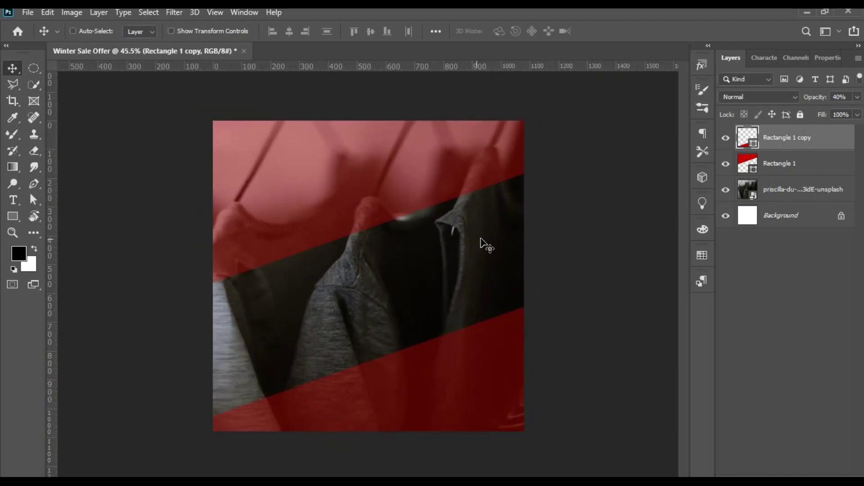
pyautogui.keyDown('ctrl'); pyautogui.click(483, 255); pyautogui.keyUp('ctrl')
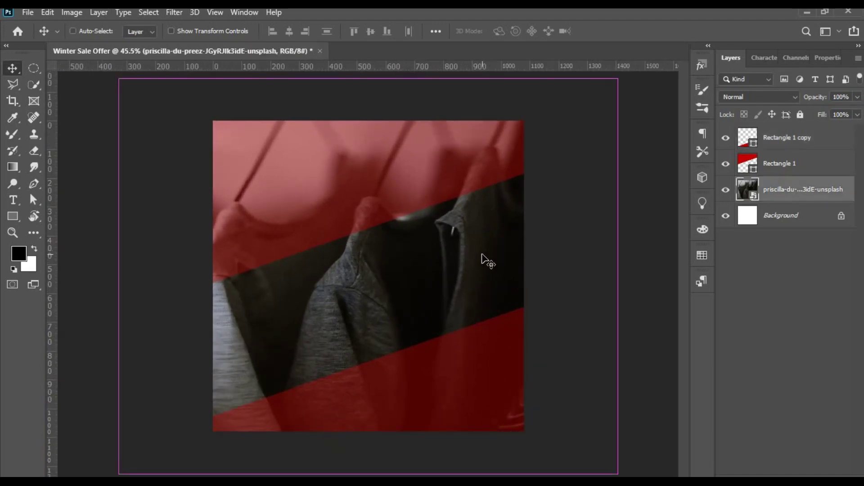
pyautogui.hotkey('ctrl', 'm')
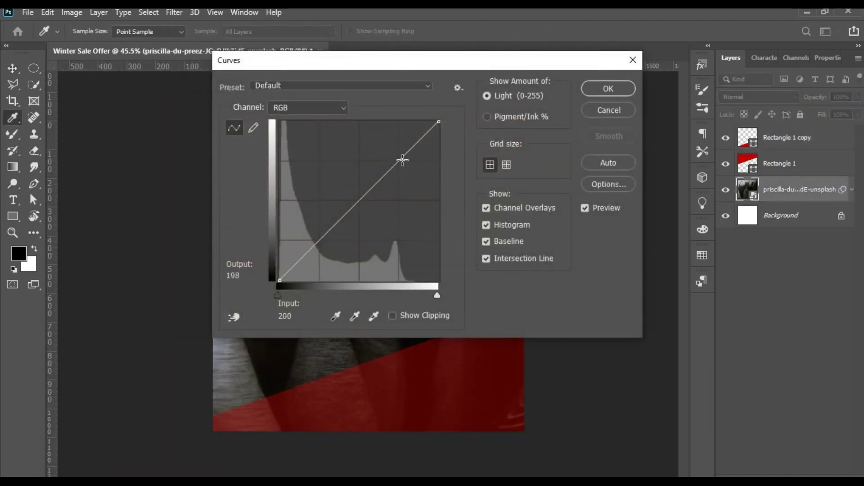
# - Darken the clothes photo by pulling the RGB curve's midpoint down in Curves
pyautogui.moveTo(405, 163); pyautogui.dragTo(415, 170)
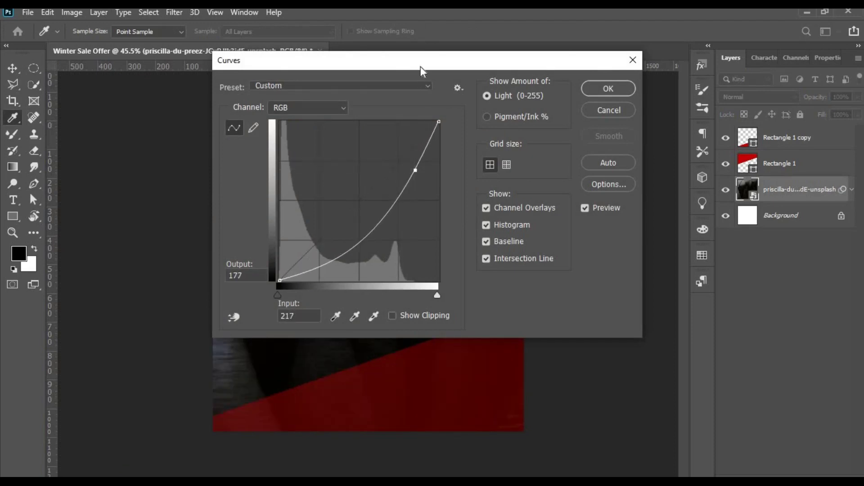
pyautogui.moveTo(421, 66)
pyautogui.mouseDown()
pyautogui.moveTo(662, 166)
pyautogui.moveTo(621, 91)
pyautogui.mouseUp()
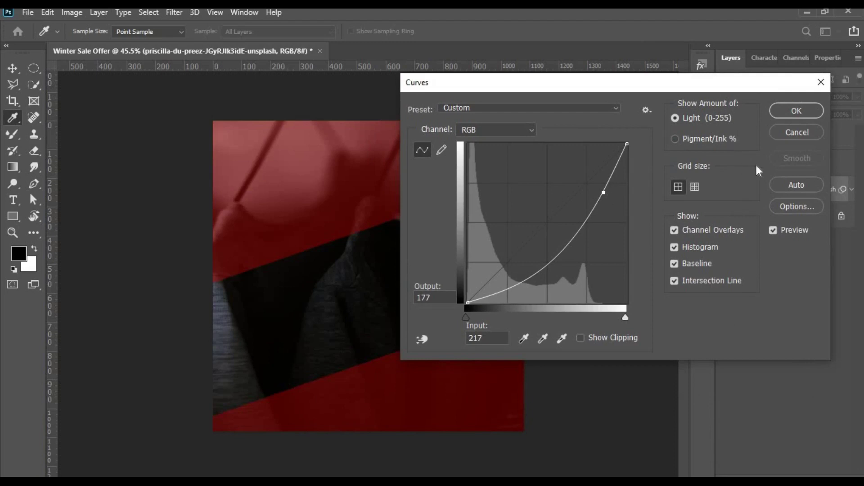
pyautogui.click(796, 110)
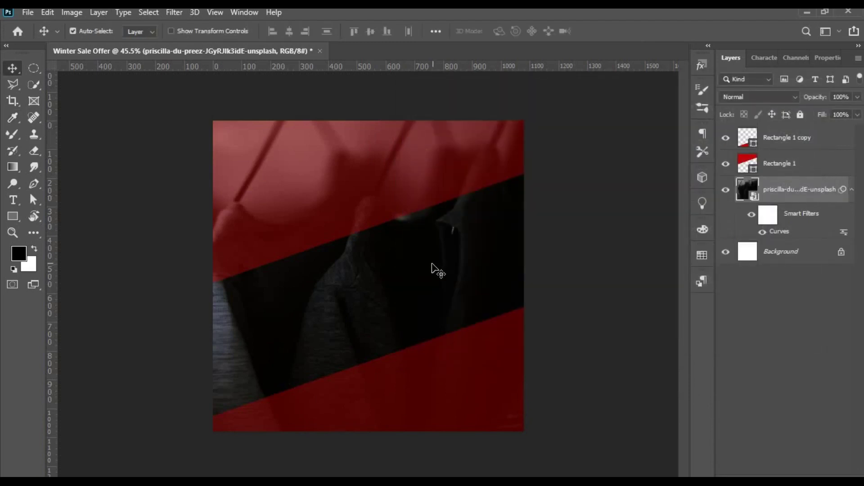
# - Darken the clothing photo's midtones further with a Levels adjustment
pyautogui.hotkey('ctrl', 'l')
pyautogui.moveTo(405, 74); pyautogui.dragTo(654, 115)
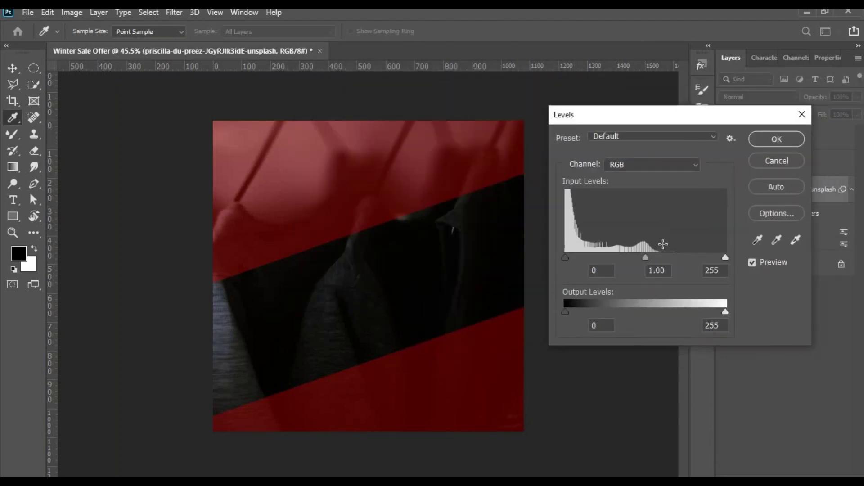
pyautogui.moveTo(648, 258); pyautogui.dragTo(652, 258)
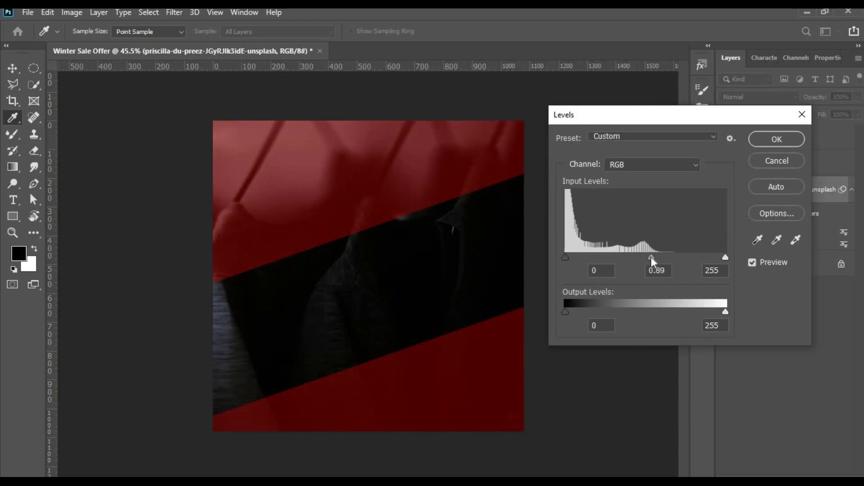
pyautogui.click(782, 140)
# - Move the clothing photo upward in the frame
pyautogui.hotkey('ctrl', 't')
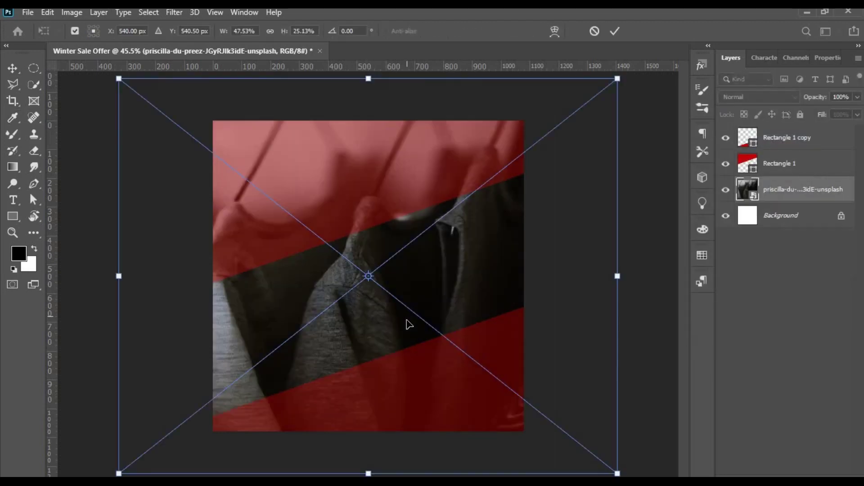
pyautogui.moveTo(408, 324); pyautogui.dragTo(405, 288)
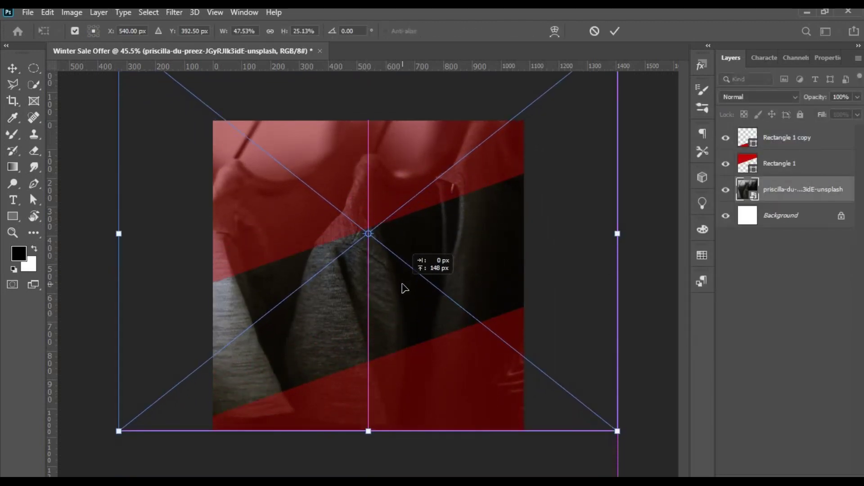
pyautogui.press('Return')
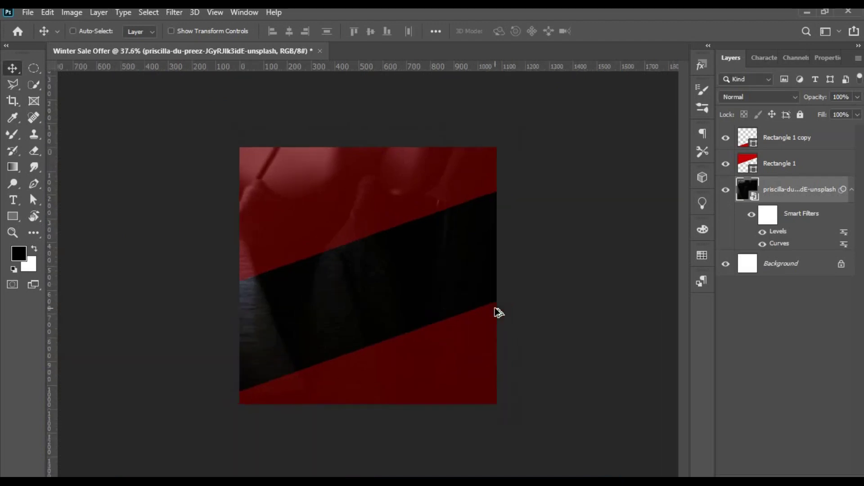
# - Drag the blue-jackets clothes-rail photo from File Explorer onto the canvas
pyautogui.scroll(2, 459, 301)
pyautogui.hotkey('alt', 'Tab')
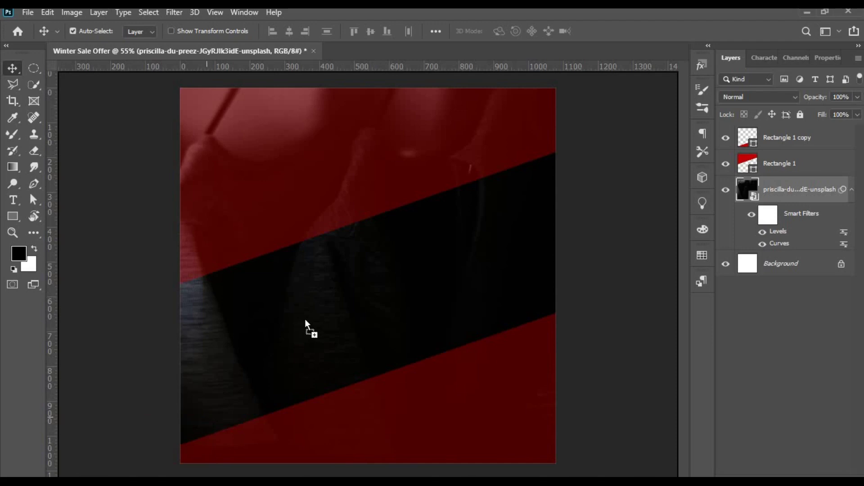
pyautogui.moveTo(306, 481); pyautogui.dragTo(316, 328)
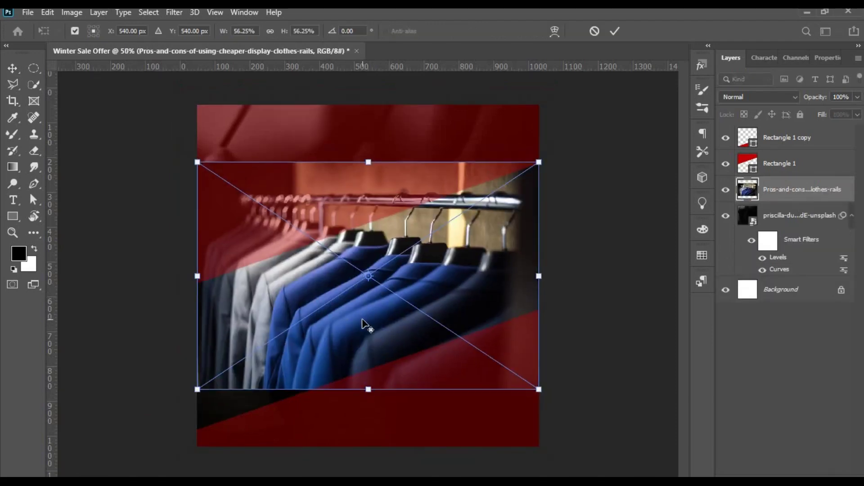
# - Enlarge the blue-jackets photo from its centre to full canvas width, shift it lower, and commit
pyautogui.moveTo(556, 400); pyautogui.dragTo(590, 446)
pyautogui.moveTo(440, 400); pyautogui.dragTo(446, 433)
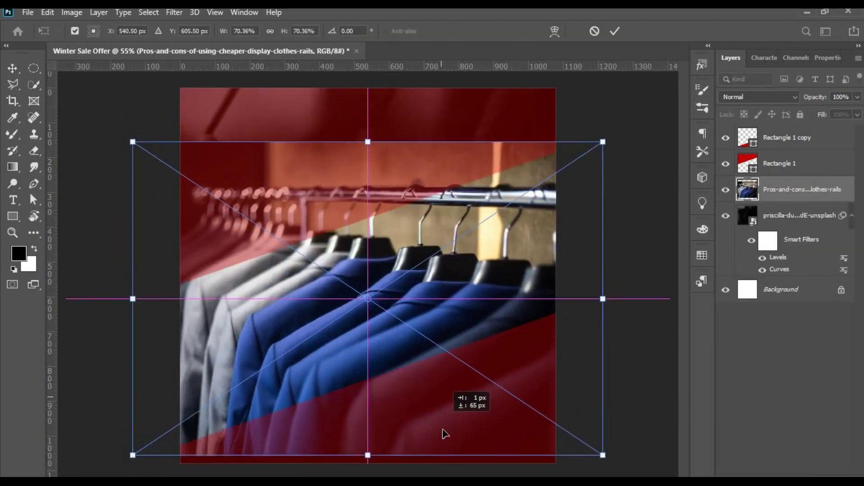
pyautogui.press('Return')
pyautogui.scroll(-3, 403, 267)
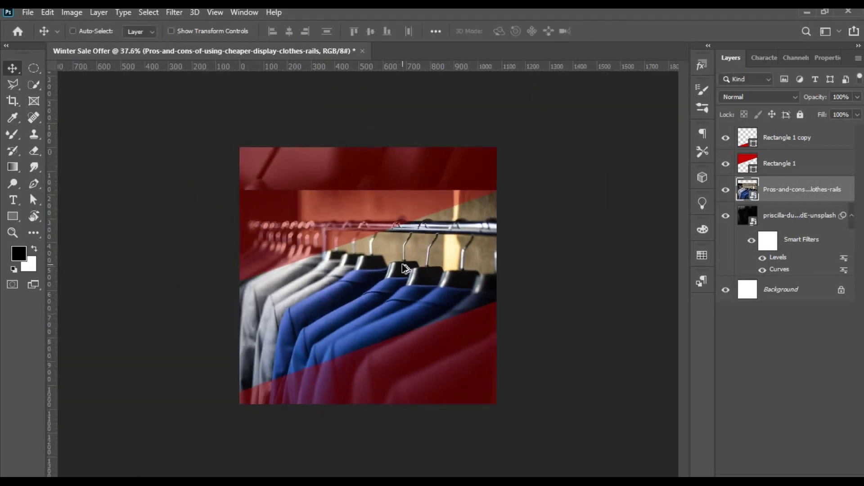
pyautogui.scroll(-1, 404, 267)
pyautogui.hotkey('ctrl', '=')
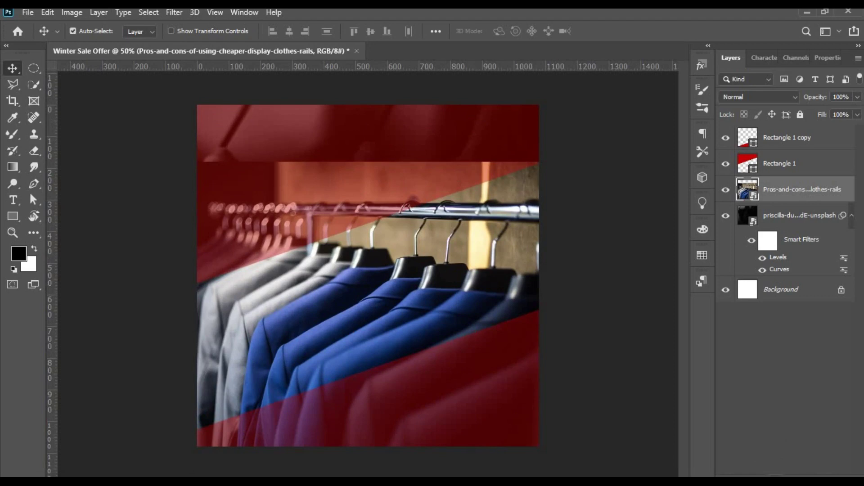
# - Add a layer mask to the clothes-rail photo and paint black over the area above the rail
pyautogui.click(715, 426)
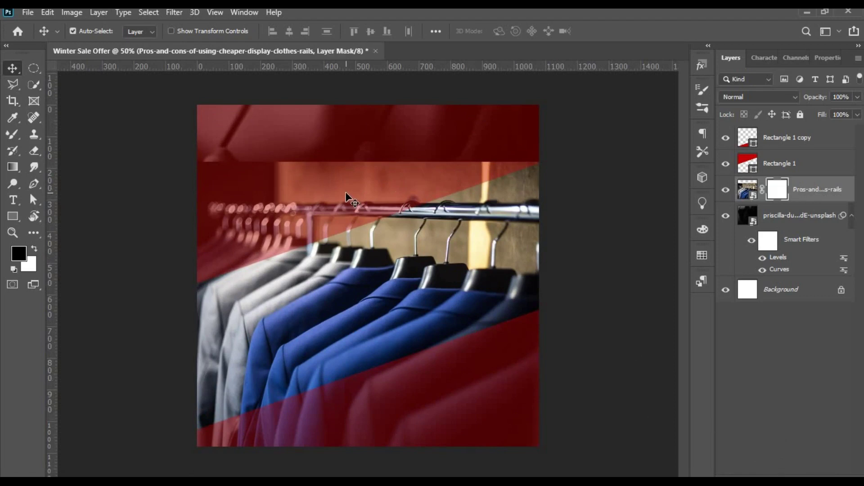
pyautogui.press('b')
pyautogui.moveTo(270, 184); pyautogui.dragTo(499, 198)
pyautogui.moveTo(432, 189); pyautogui.dragTo(535, 194)
pyautogui.moveTo(572, 149); pyautogui.dragTo(401, 141)
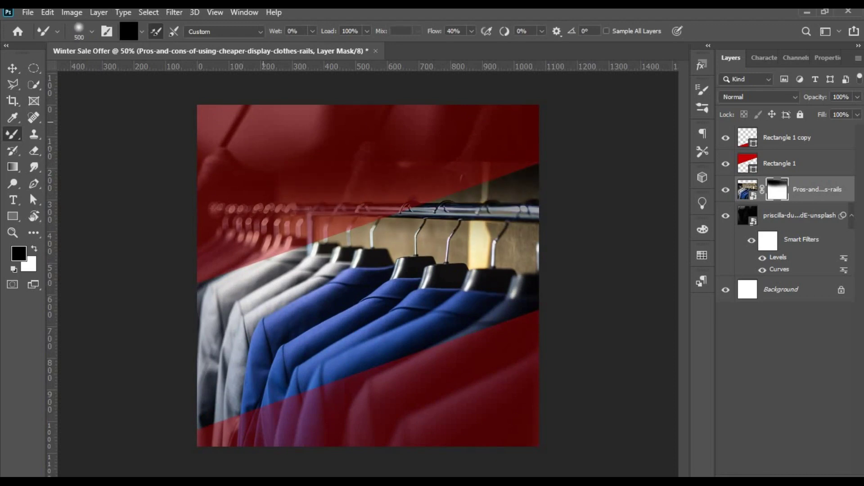
pyautogui.moveTo(263, 122); pyautogui.dragTo(594, 127)
# - Darken the mask's midtones with Levels to deepen the fade above the rail
pyautogui.press('v')
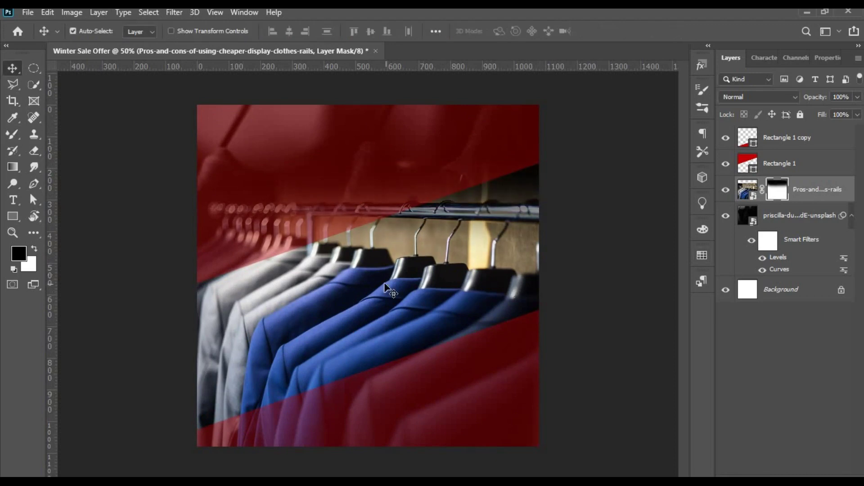
pyautogui.press('i')
pyautogui.hotkey('ctrl', 'l')
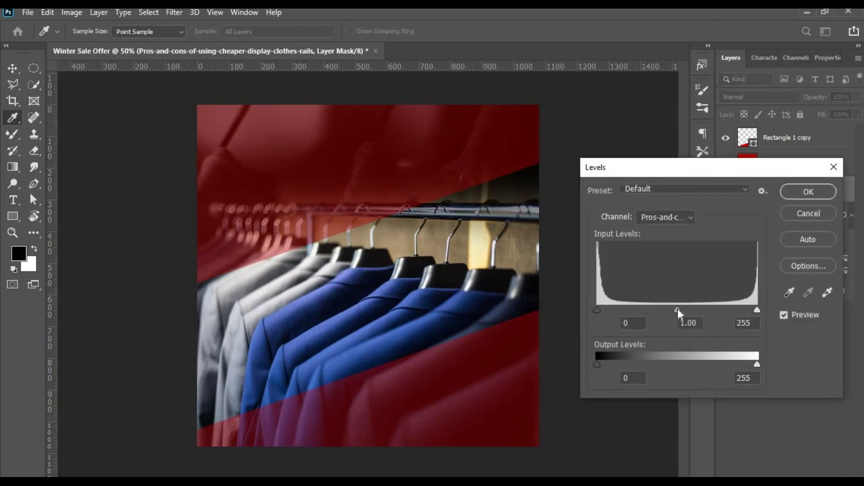
pyautogui.moveTo(677, 309)
pyautogui.mouseDown()
pyautogui.moveTo(732, 310)
pyautogui.moveTo(707, 309)
pyautogui.mouseUp()
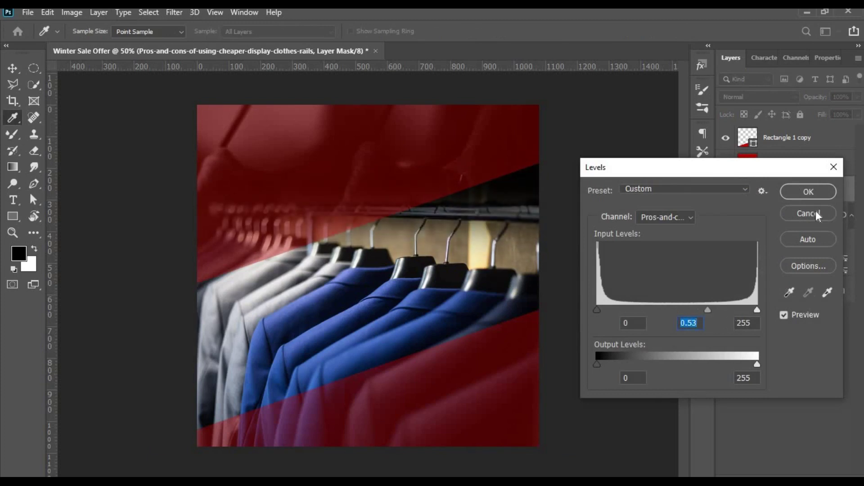
pyautogui.press('Return')
pyautogui.click(745, 193)
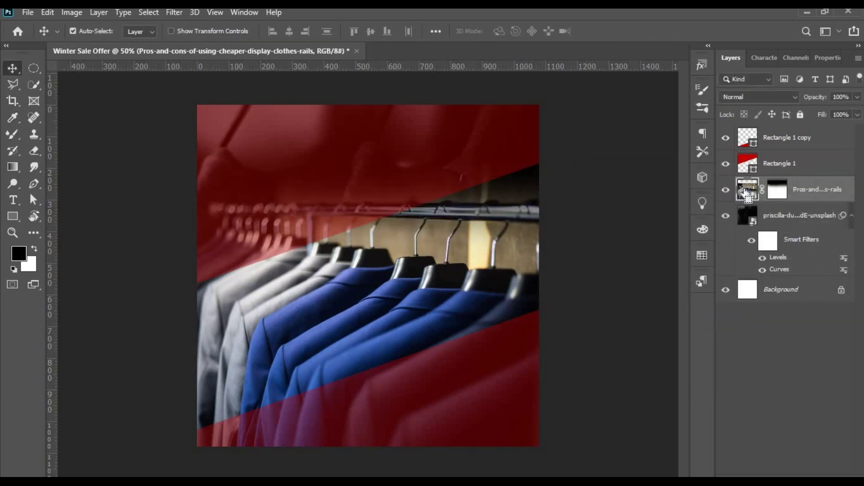
pyautogui.press('i')
pyautogui.hotkey('ctrl', 'l')
# - Apply Levels to the rail photo with the midtone slider at 0.79
pyautogui.moveTo(456, 86)
pyautogui.mouseDown()
pyautogui.moveTo(773, 112)
pyautogui.moveTo(834, 148)
pyautogui.mouseUp()
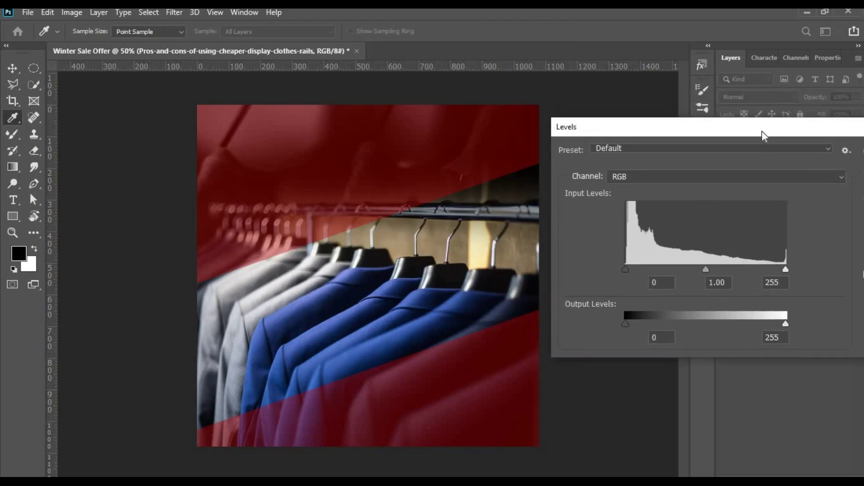
pyautogui.moveTo(691, 280)
pyautogui.mouseDown()
pyautogui.moveTo(720, 279)
pyautogui.moveTo(702, 280)
pyautogui.mouseUp()
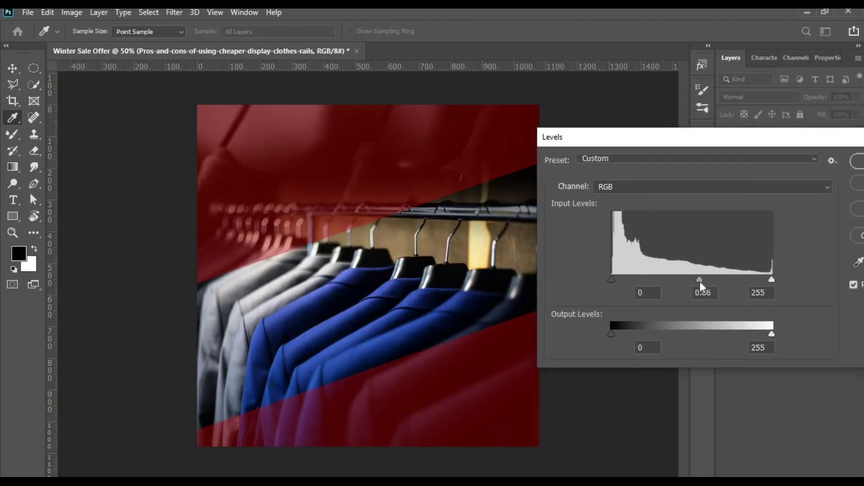
pyautogui.moveTo(683, 133); pyautogui.dragTo(480, 111)
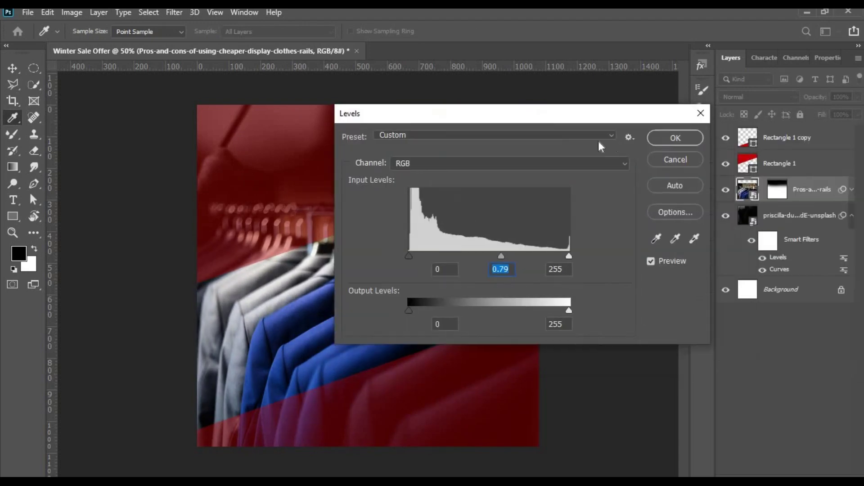
pyautogui.click(670, 143)
# - Add a Curves adjustment with a downward S-curve to darken the photo and boost contrast
pyautogui.hotkey('ctrl', 'm')
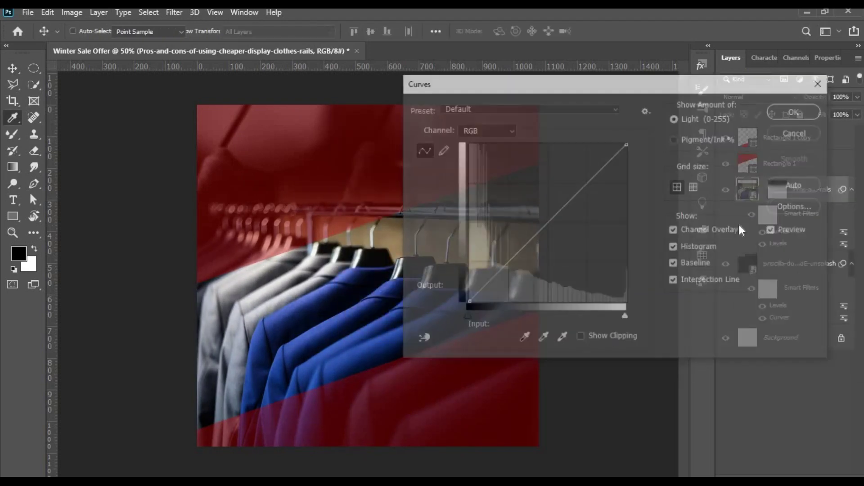
pyautogui.moveTo(584, 188)
pyautogui.mouseDown()
pyautogui.moveTo(600, 211)
pyautogui.moveTo(603, 201)
pyautogui.mouseUp()
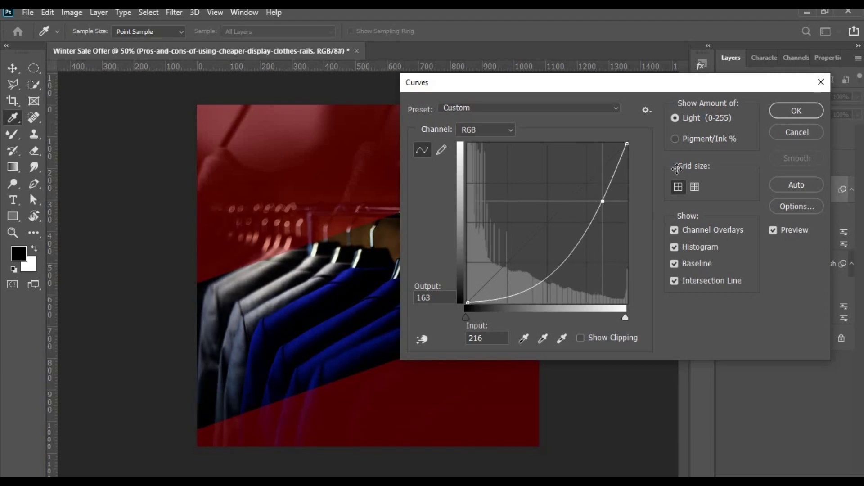
pyautogui.click(796, 111)
pyautogui.scroll(-3, 405, 279)
pyautogui.scroll(2, 405, 279)
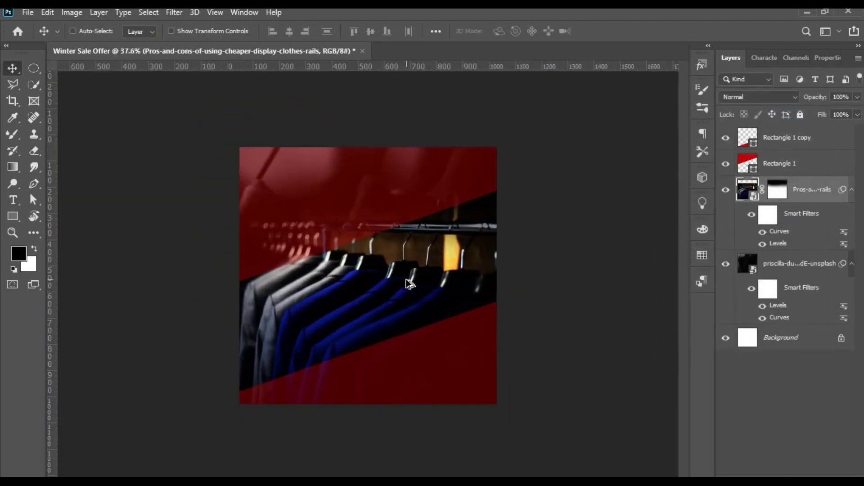
# - Draw a full-canvas rectangle filled with dark grey #1c1c1c above the photos
pyautogui.press('ctrl')
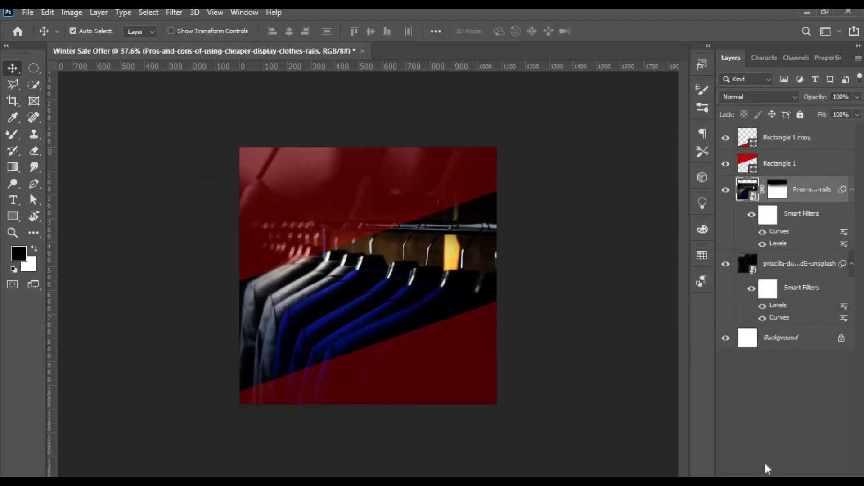
pyautogui.click(12, 216)
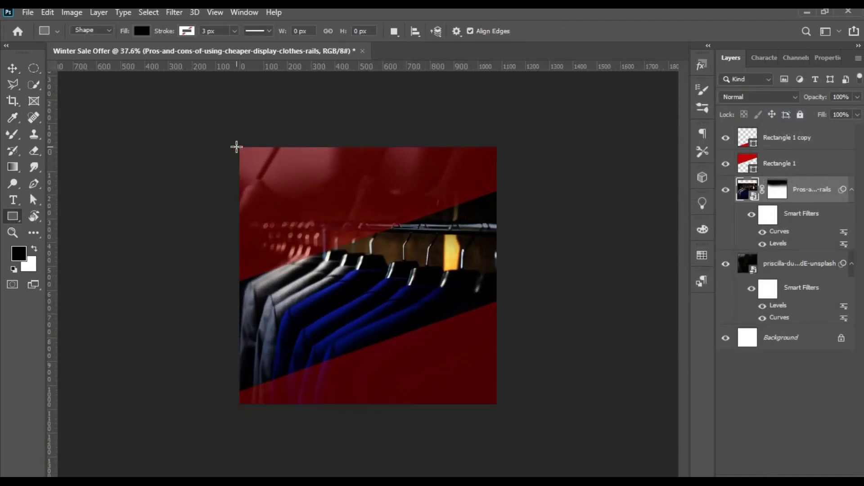
pyautogui.moveTo(236, 145); pyautogui.dragTo(502, 415)
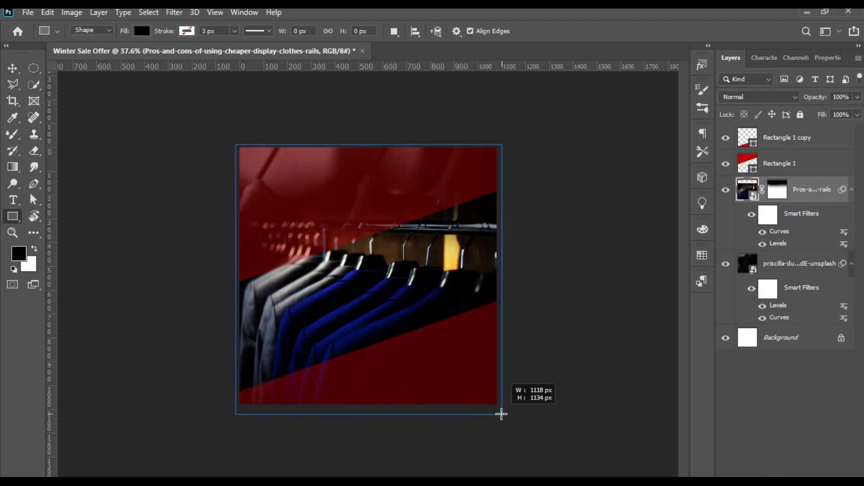
pyautogui.click(726, 138)
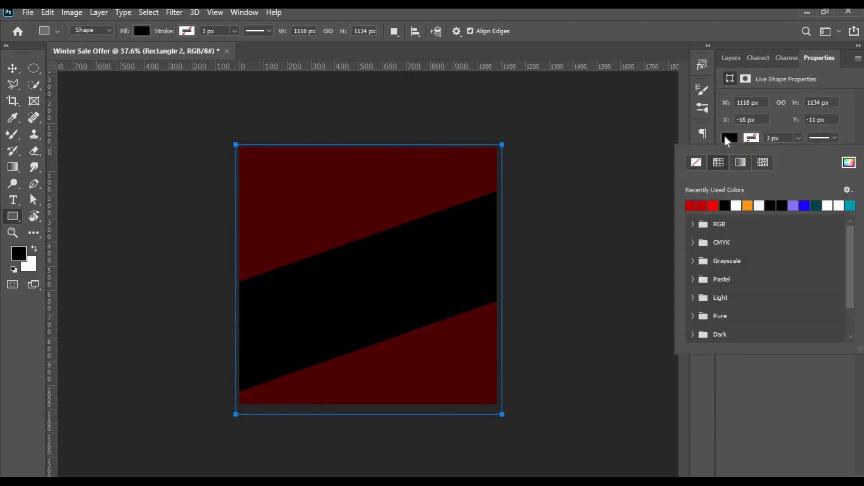
pyautogui.click(726, 139)
pyautogui.click(857, 163)
pyautogui.click(379, 350)
pyautogui.moveTo(379, 350); pyautogui.dragTo(378, 366)
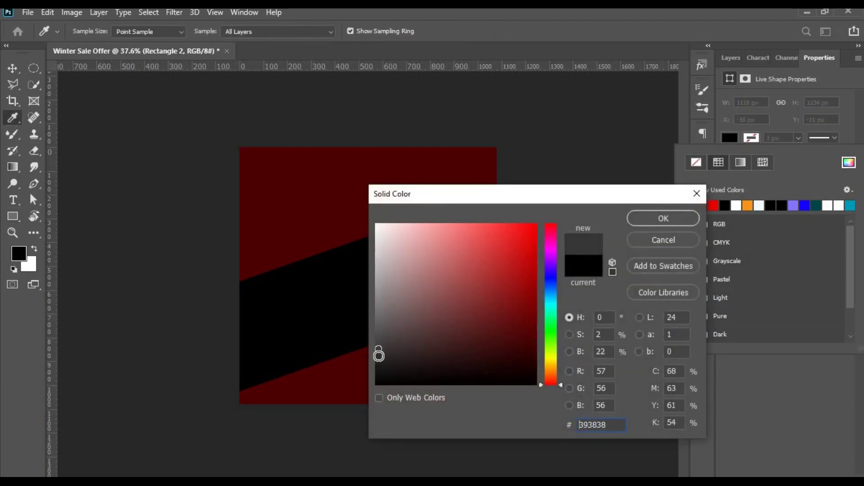
pyautogui.click(641, 221)
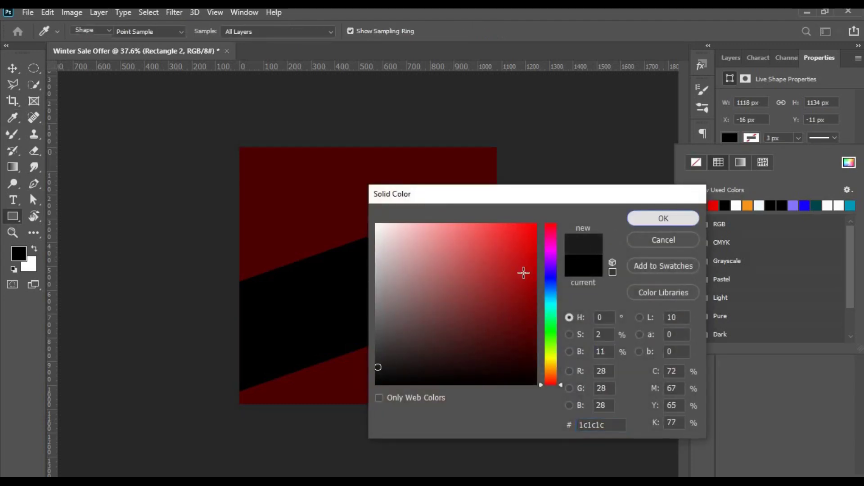
pyautogui.press('v')
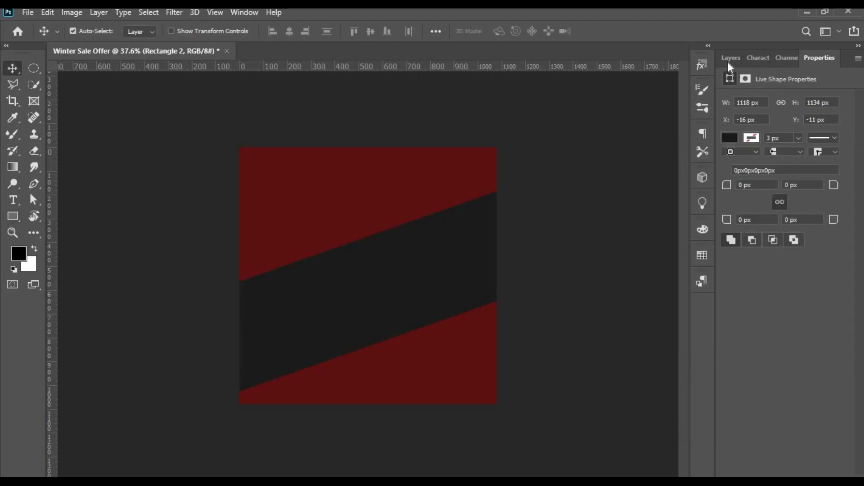
pyautogui.click(727, 59)
pyautogui.click(761, 95)
# - Switch Rectangle 2's blend mode to Color Dodge so the jackets photo shows through, then deselect it
pyautogui.press('Down')
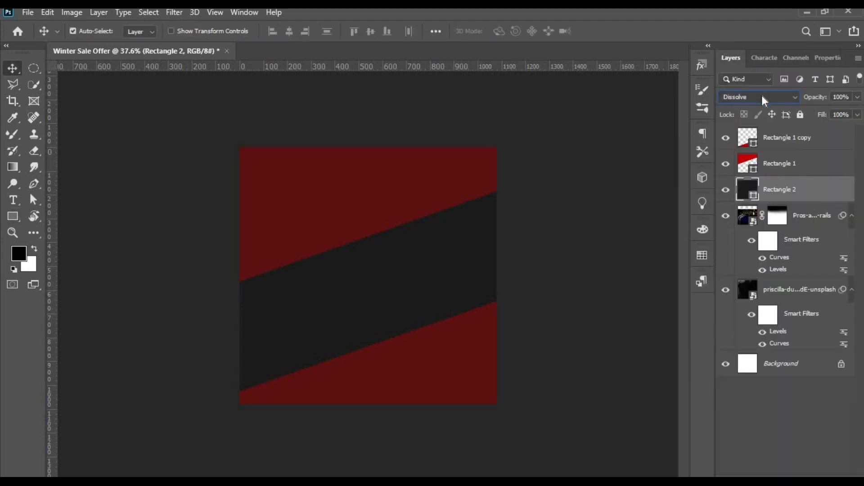
pyautogui.press('Down')
pyautogui.press('Down')
pyautogui.press('Down')
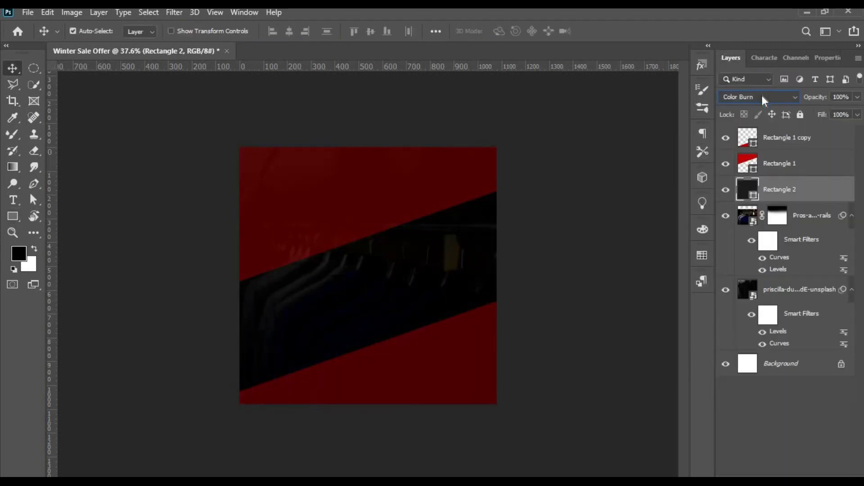
pyautogui.press('Down')
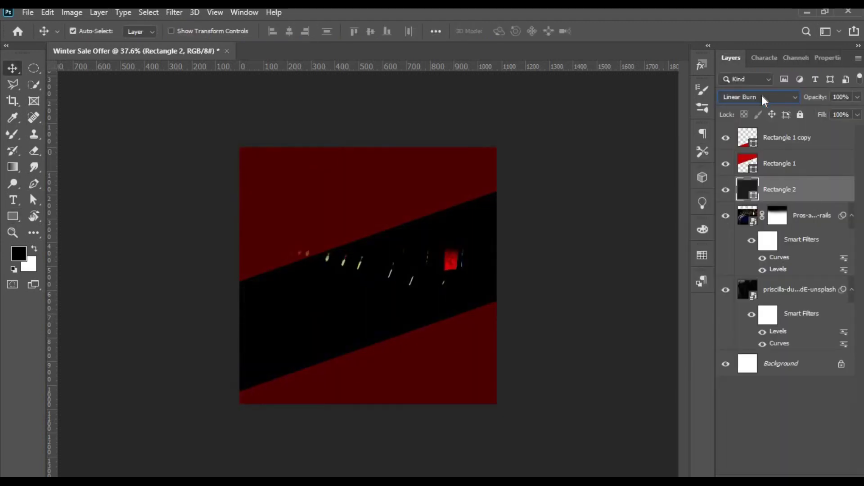
pyautogui.press('Down')
pyautogui.press('Down')
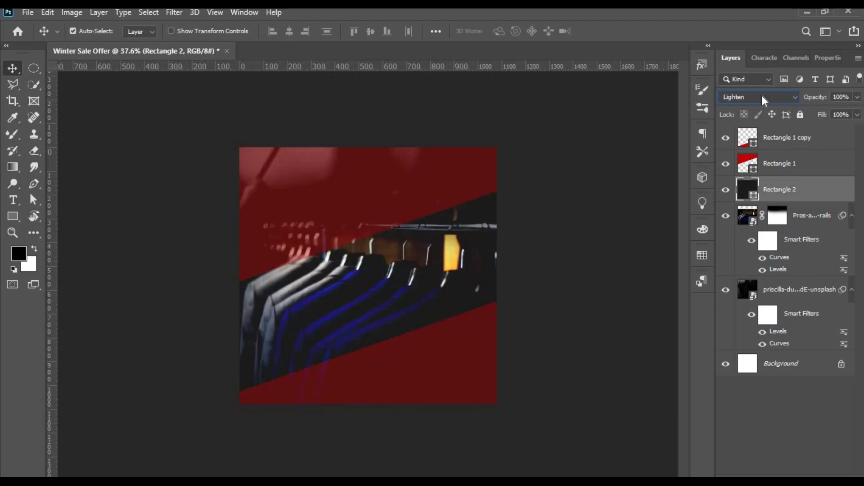
pyautogui.press('Down')
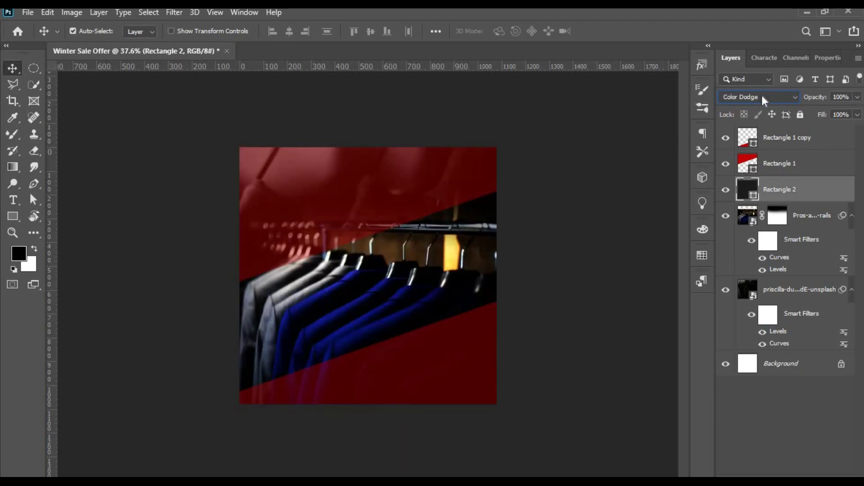
pyautogui.click(553, 183)
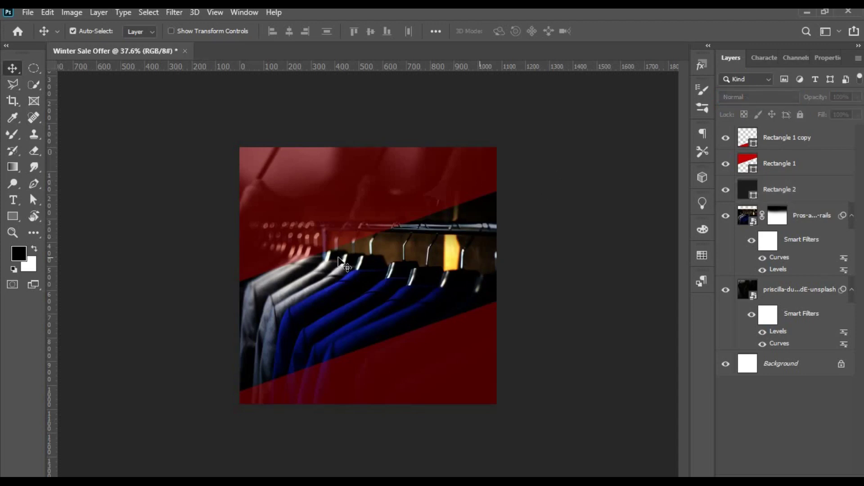
pyautogui.scroll(-1, 342, 267)
pyautogui.scroll(2, 342, 267)
pyautogui.scroll(-1, 381, 252)
pyautogui.scroll(1, 380, 252)
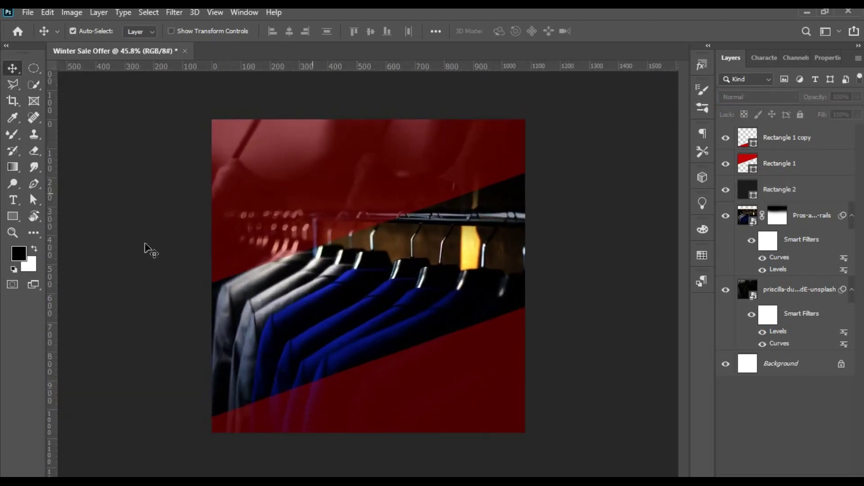
# - Draw a tall white rectangle over the left side of the photo
pyautogui.press('u')
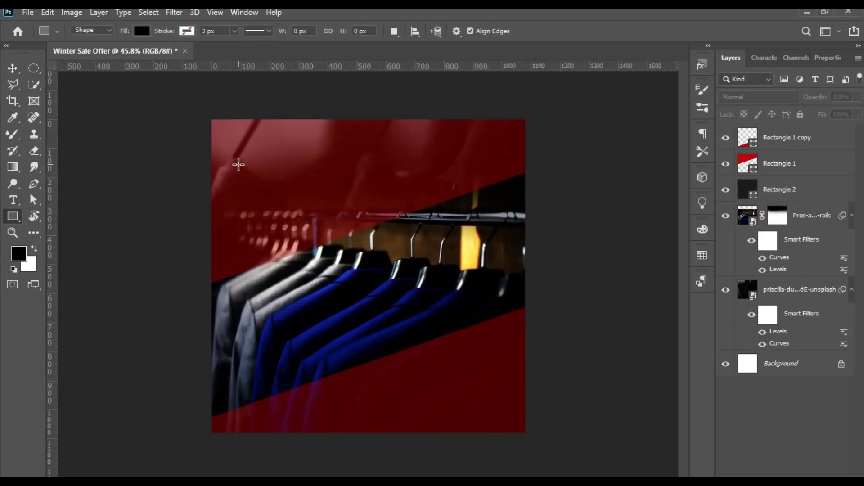
pyautogui.moveTo(237, 164); pyautogui.dragTo(376, 411)
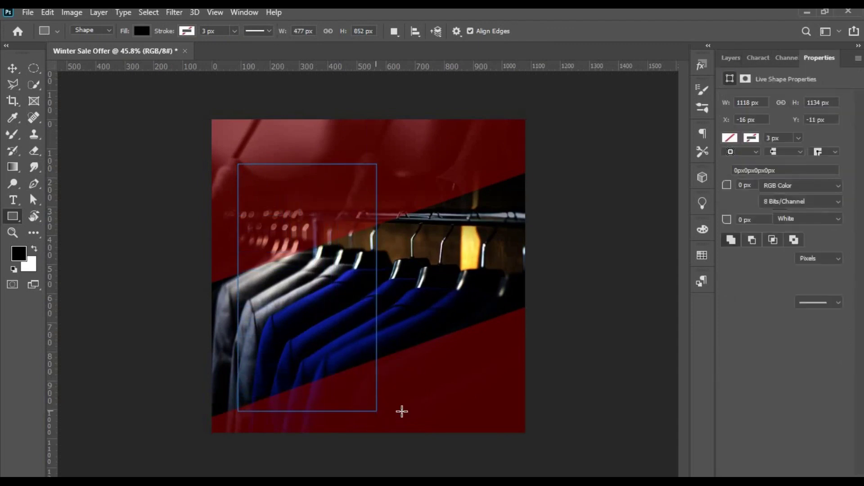
pyautogui.click(729, 138)
pyautogui.click(755, 202)
# - Nudge the white rectangle slightly left and up
pyautogui.press('v')
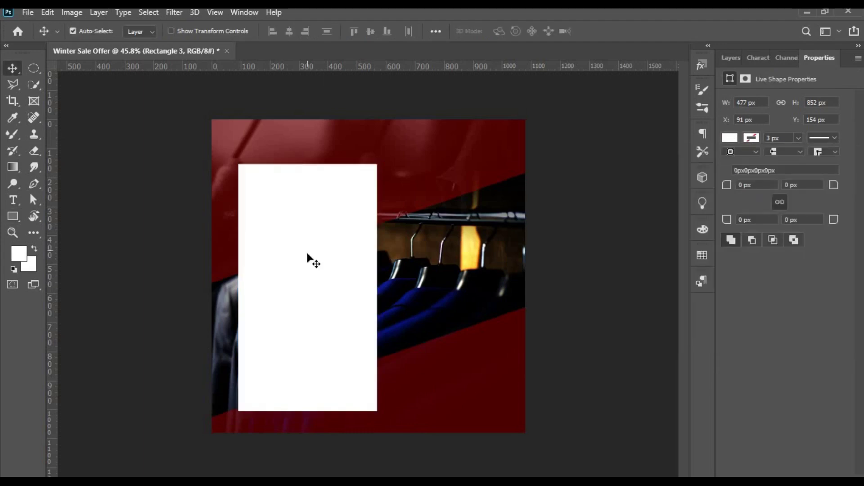
pyautogui.hotkey('shift', 'Left')
pyautogui.hotkey('shift', 'Up')
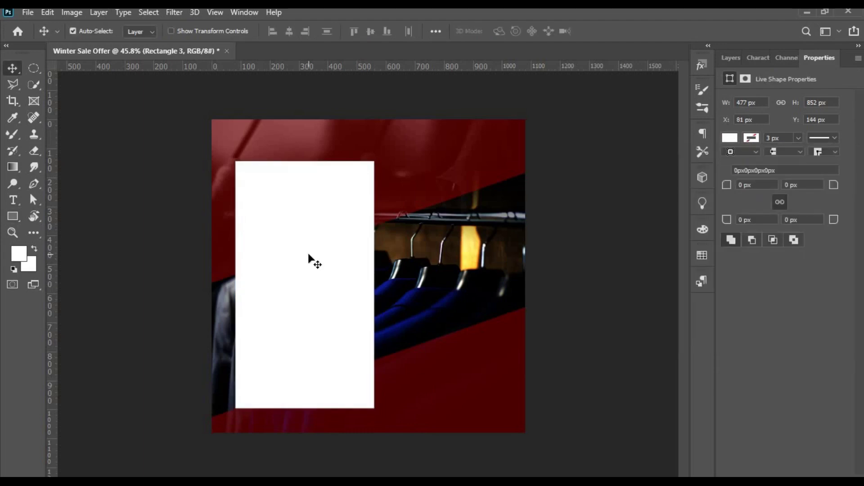
pyautogui.hotkey('shift', 'Left')
pyautogui.hotkey('shift', 'Left')
pyautogui.hotkey('shift', 'Left')
pyautogui.hotkey('shift', 'Right')
pyautogui.scroll(-1, 322, 271)
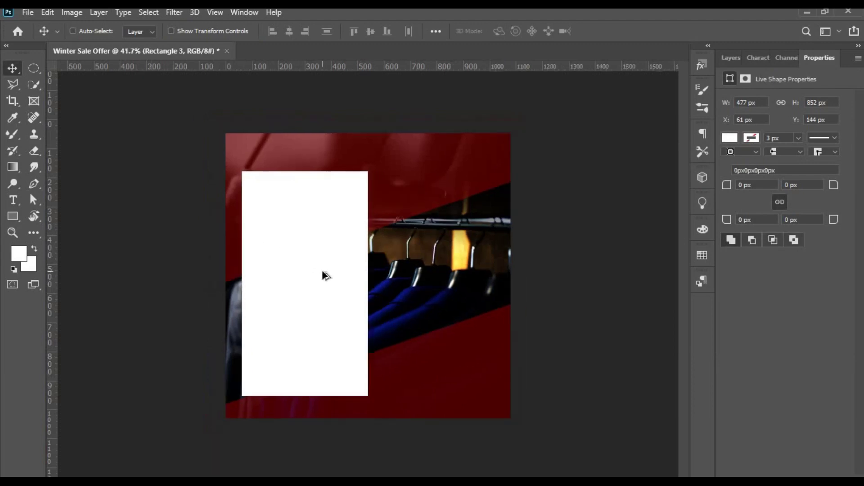
pyautogui.scroll(1, 323, 272)
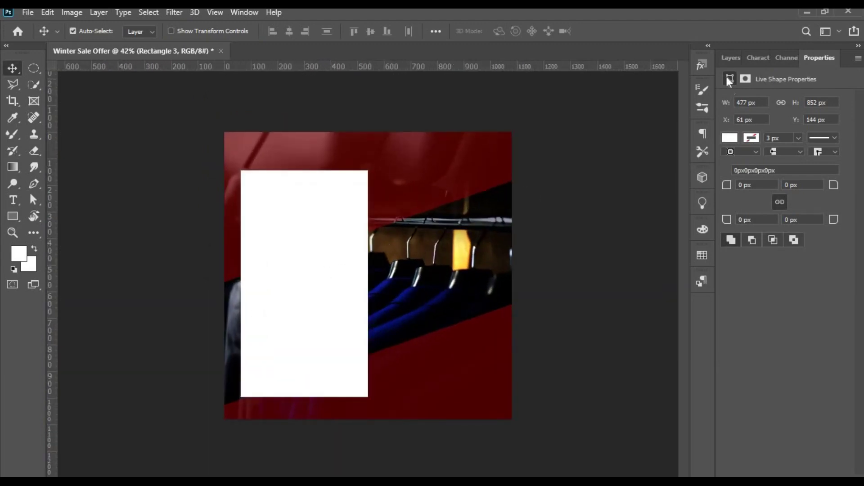
# - Duplicate the white rectangle layer as Rectangle 3 copy
pyautogui.click(728, 58)
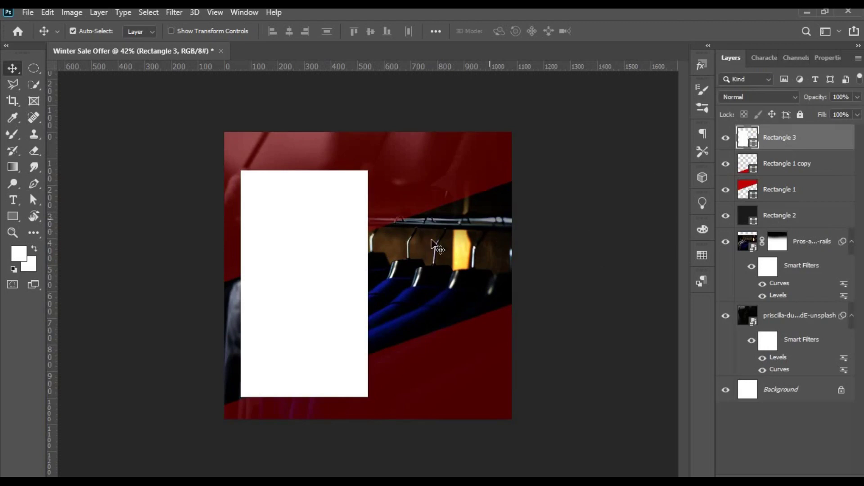
pyautogui.press('ctrl')
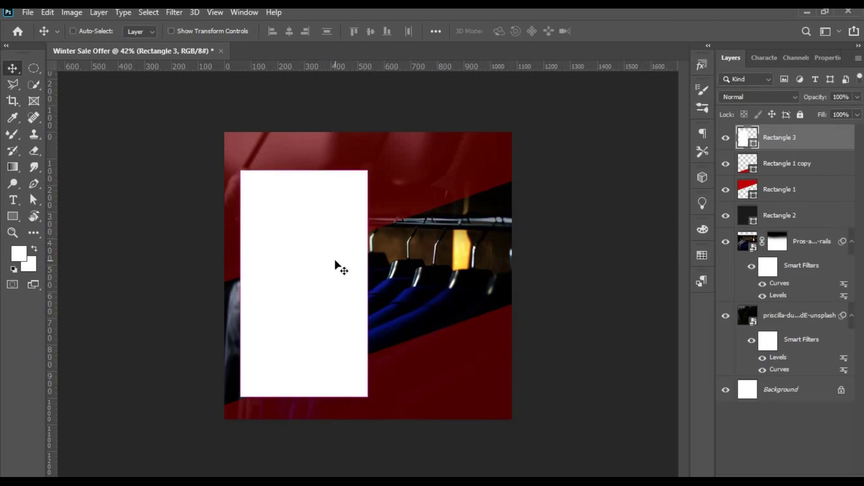
pyautogui.hotkey('ctrl', 'j')
pyautogui.click(804, 162)
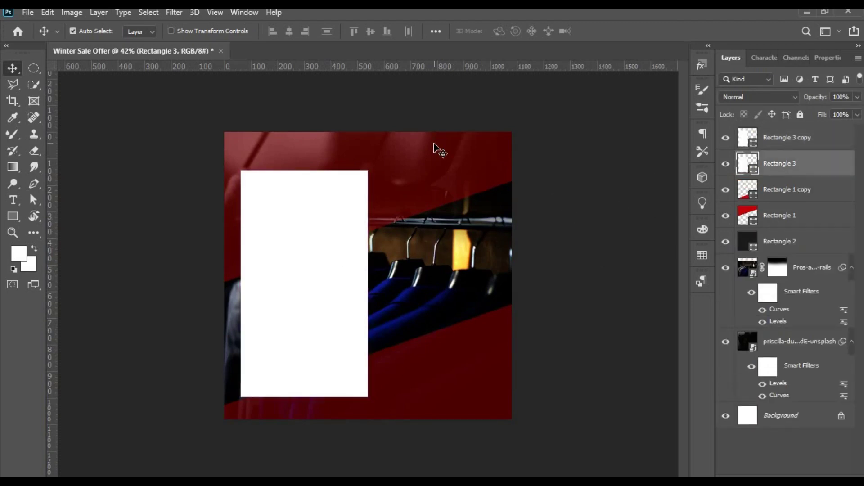
# - Make Rectangle 3 an unfilled white outline with a 5 px stroke
pyautogui.press('u')
pyautogui.click(141, 31)
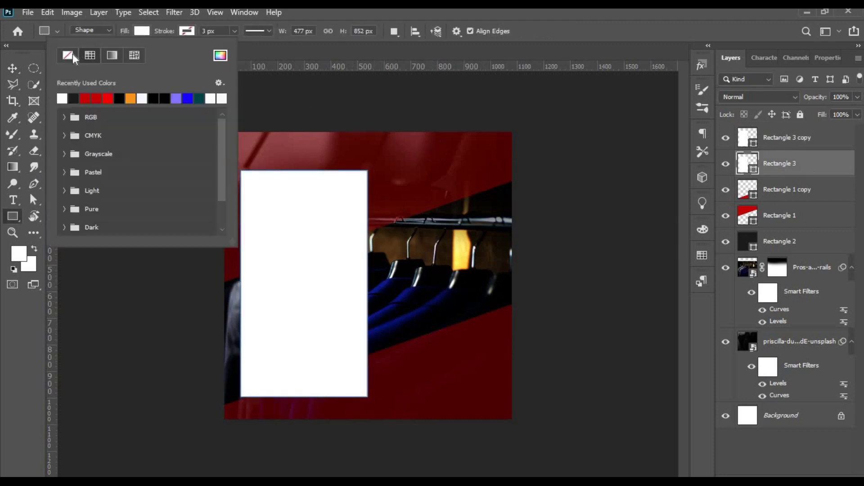
pyautogui.click(68, 55)
pyautogui.click(194, 33)
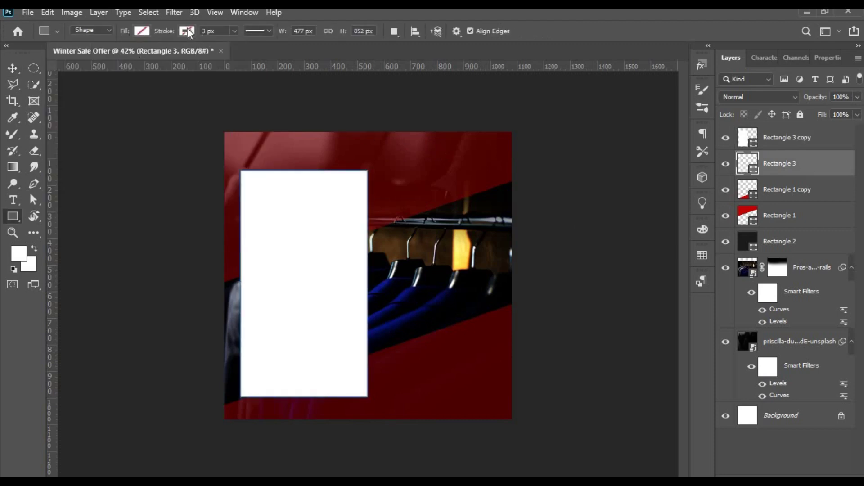
pyautogui.click(187, 31)
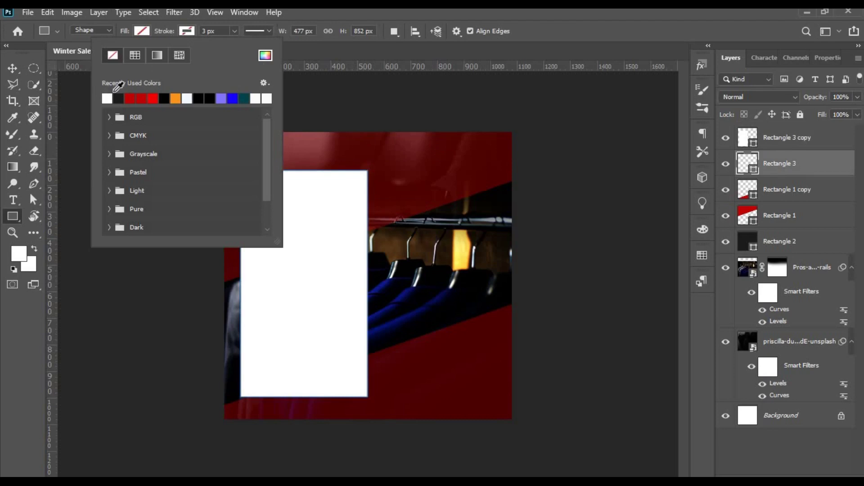
pyautogui.click(208, 31)
pyautogui.write('5')
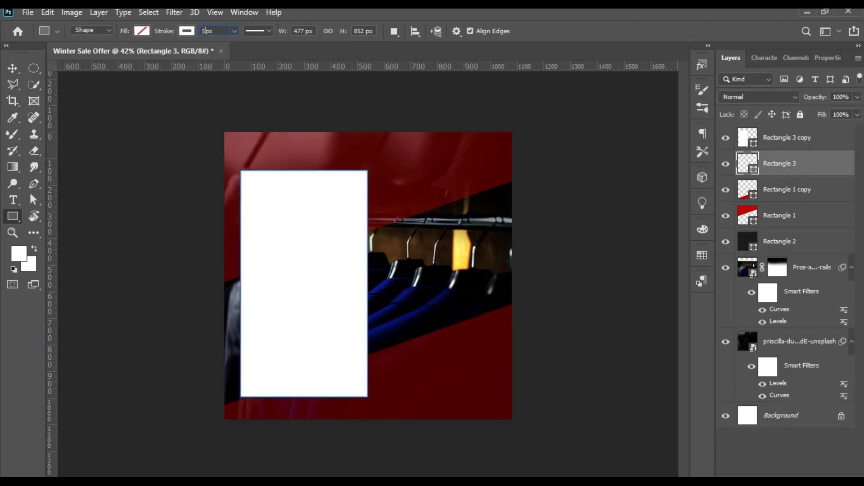
pyautogui.press('Return')
# - Offset the outline frame down and to the right
pyautogui.press('v')
pyautogui.hotkey('shift', 'Down')
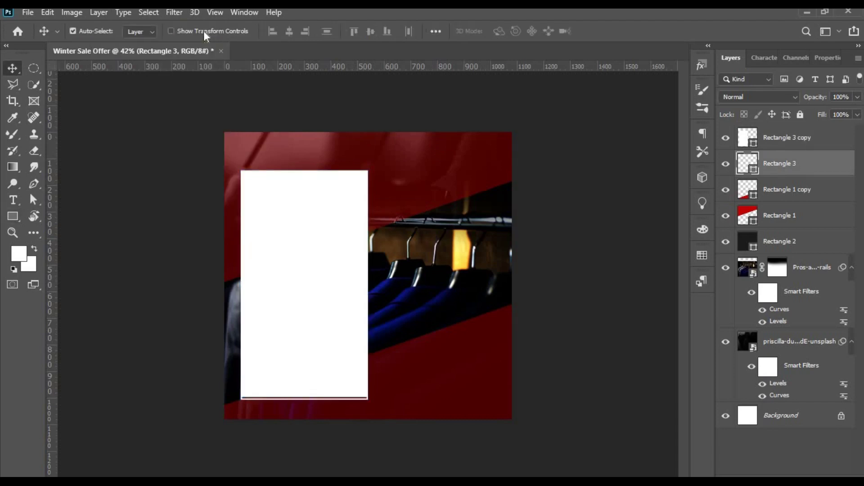
pyautogui.hotkey('shift', 'Right')
pyautogui.hotkey('shift', 'Right')
pyautogui.hotkey('shift', 'Down')
pyautogui.hotkey('shift', 'Down')
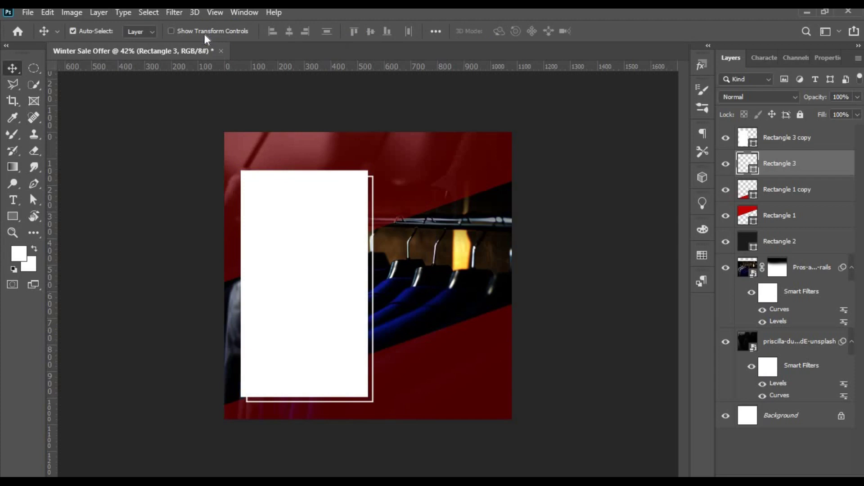
pyautogui.scroll(2, 310, 238)
# - Place the gold-headpiece model photo onto the canvas, scaled down and positioned over the white rectangle
pyautogui.click(311, 246)
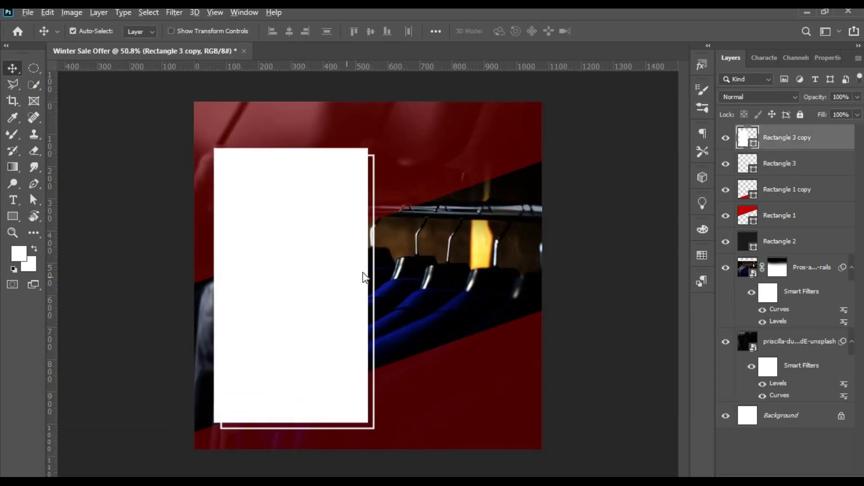
pyautogui.hotkey('alt', 'Tab')
pyautogui.moveTo(142, 113)
pyautogui.mouseDown()
pyautogui.moveTo(234, 390)
pyautogui.moveTo(290, 327)
pyautogui.mouseUp()
pyautogui.moveTo(334, 369); pyautogui.dragTo(303, 385)
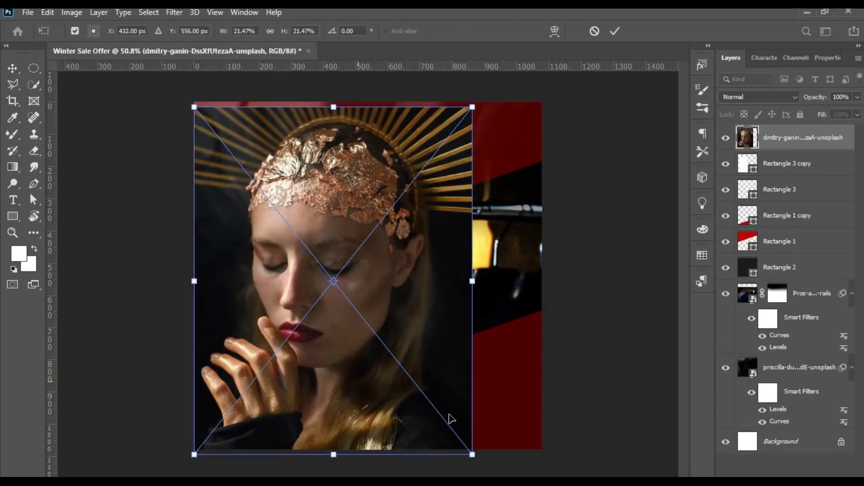
pyautogui.moveTo(471, 455); pyautogui.dragTo(448, 425)
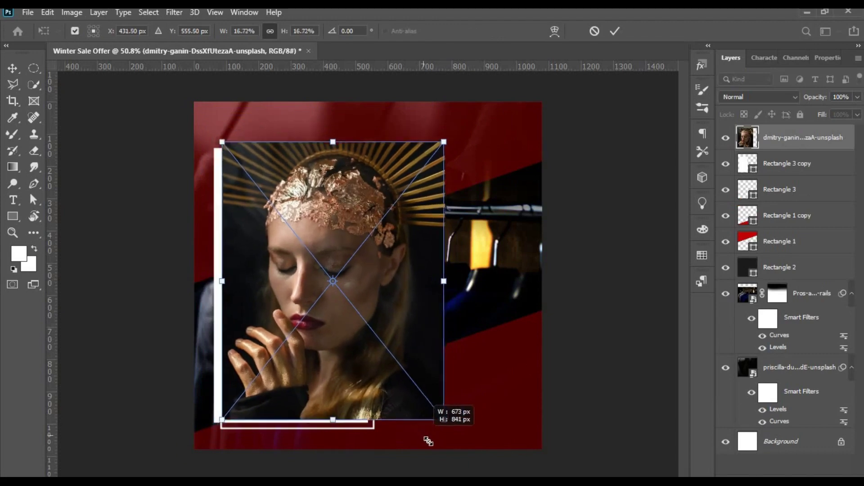
pyautogui.moveTo(378, 407); pyautogui.dragTo(370, 411)
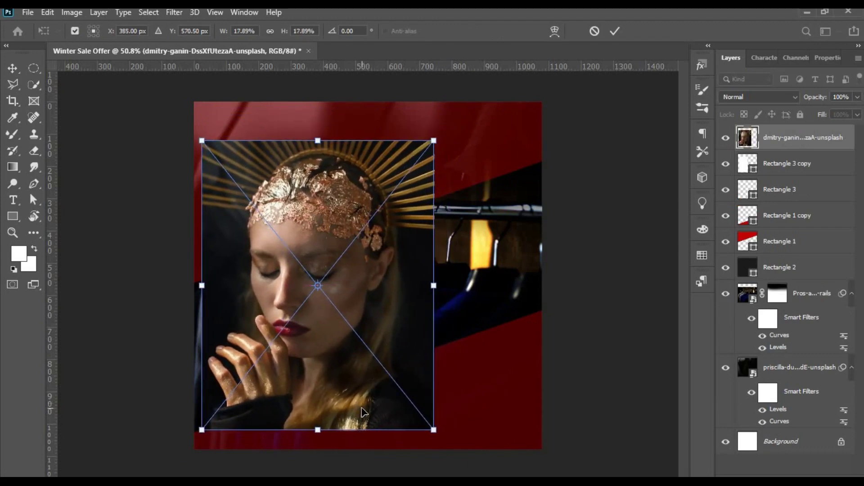
pyautogui.press('Return')
# - Clip the model photo to the white rectangle and refit its size and position
pyautogui.rightClick(796, 137)
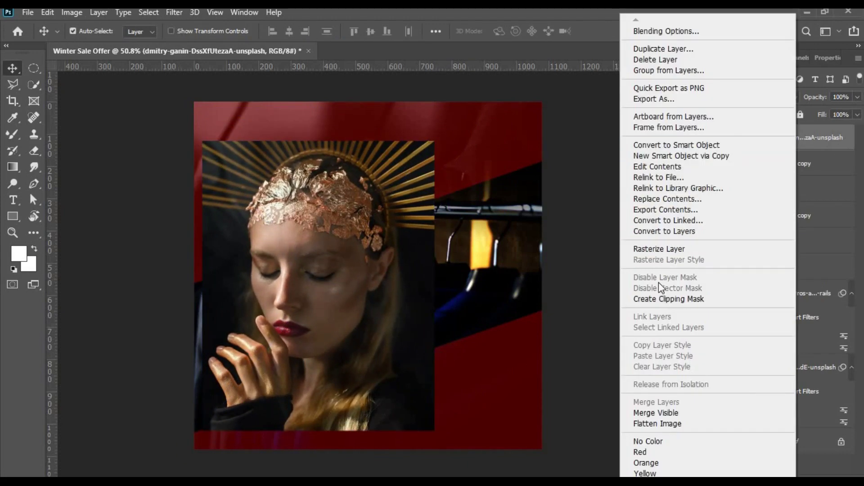
pyautogui.click(659, 296)
pyautogui.hotkey('ctrl', 't')
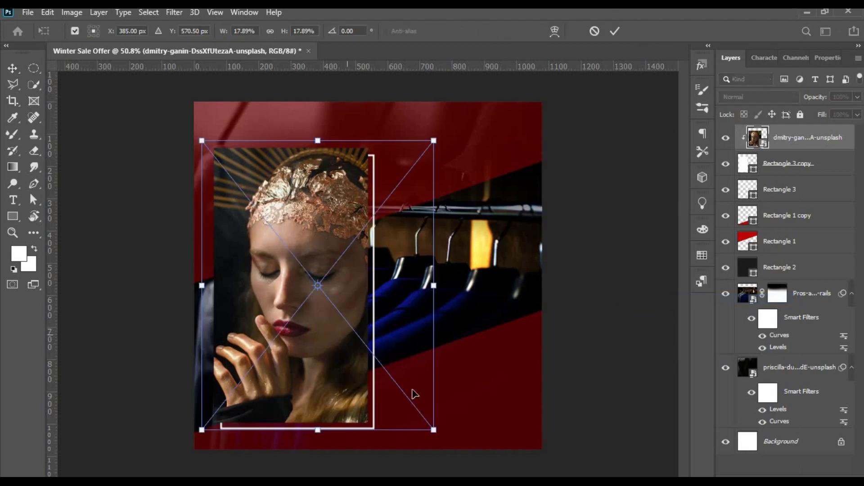
pyautogui.moveTo(435, 430); pyautogui.dragTo(431, 427)
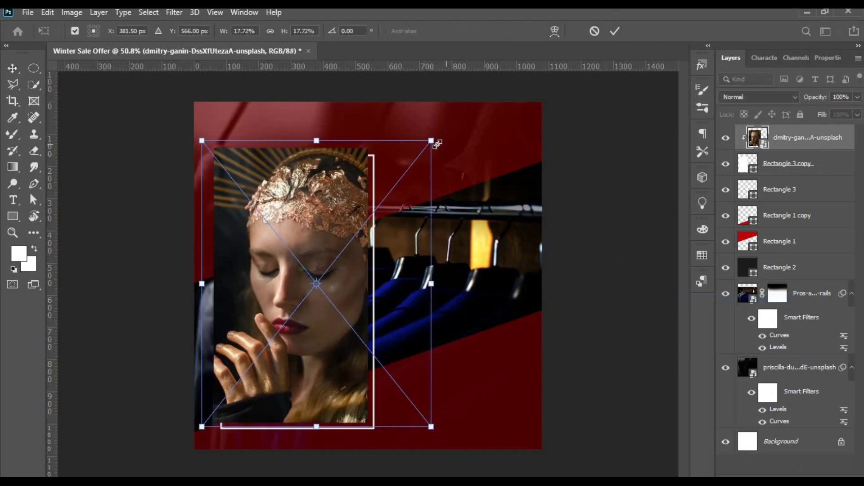
pyautogui.moveTo(437, 143); pyautogui.dragTo(427, 150)
pyautogui.moveTo(358, 297); pyautogui.dragTo(349, 298)
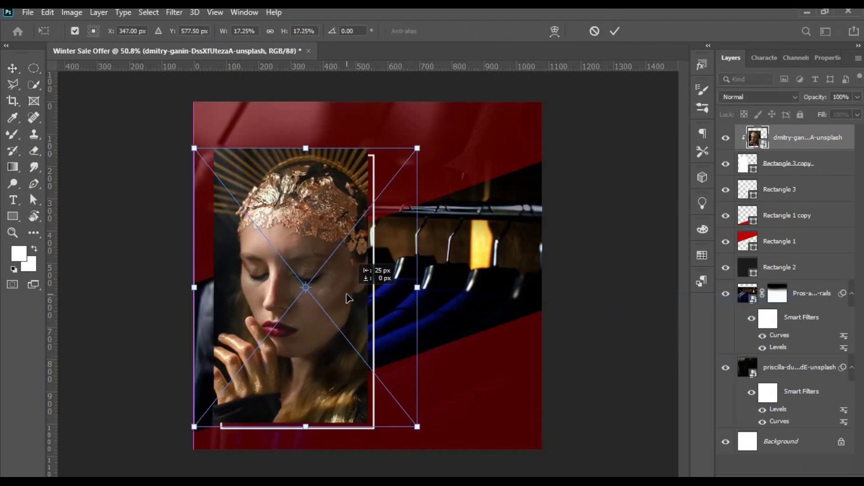
pyautogui.press('Return')
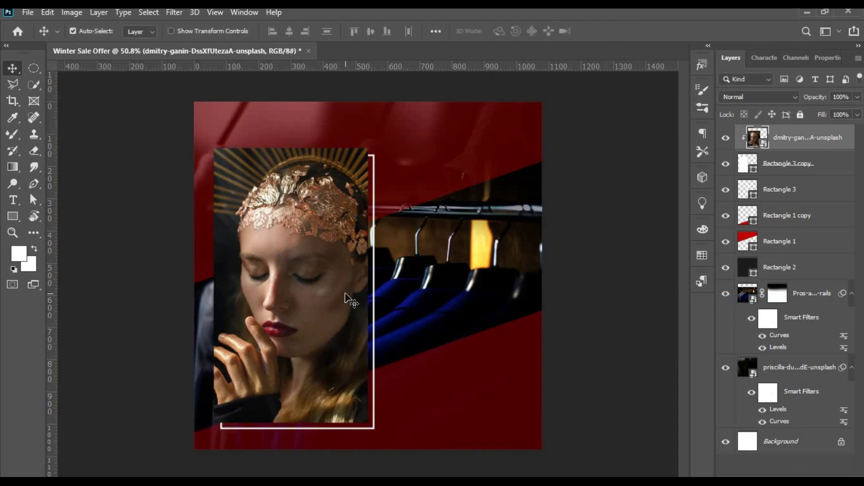
pyautogui.scroll(-3, 298, 294)
pyautogui.scroll(2, 297, 294)
# - Fill the first red band (Rectangle 1) with dark red #760000
pyautogui.click(779, 241)
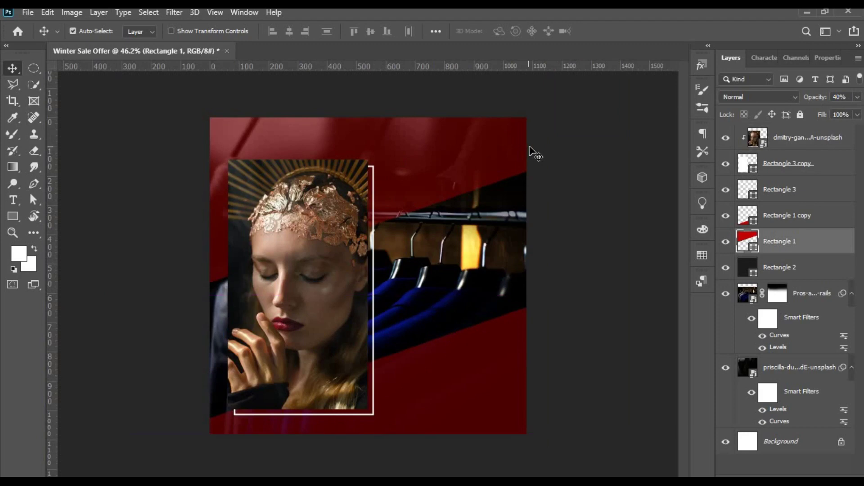
pyautogui.press('u')
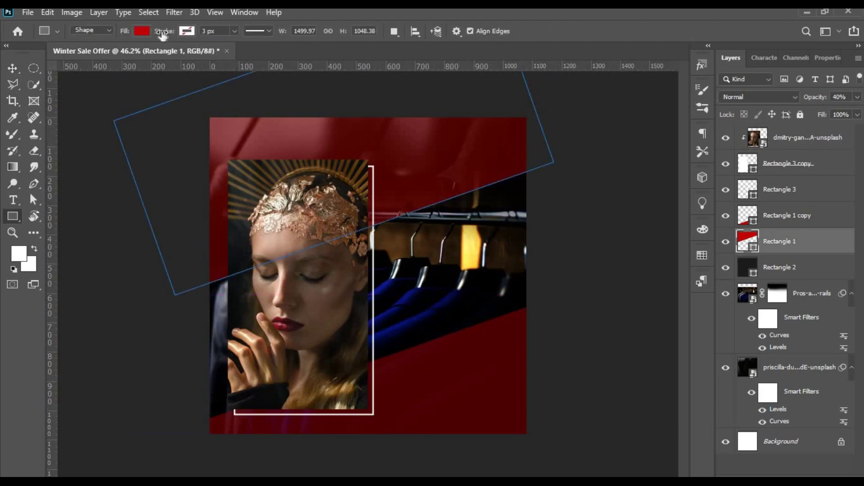
pyautogui.click(186, 31)
pyautogui.click(220, 55)
pyautogui.moveTo(534, 266); pyautogui.dragTo(536, 310)
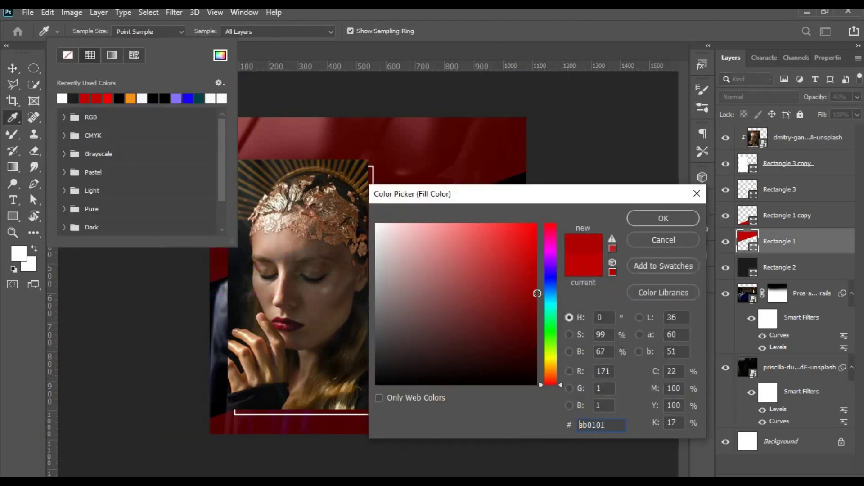
pyautogui.click(642, 221)
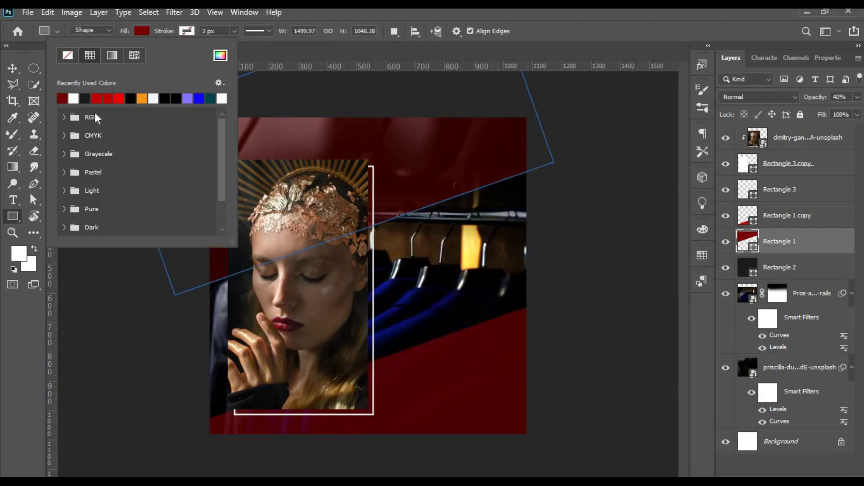
# - Give the second red band the same dark red from the recent swatches
pyautogui.press('v')
pyautogui.click(488, 359)
pyautogui.press('u')
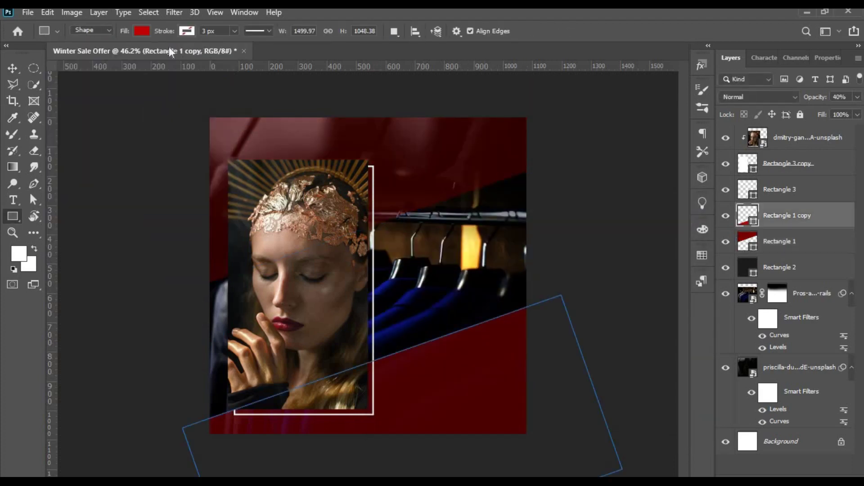
pyautogui.click(142, 31)
pyautogui.click(62, 99)
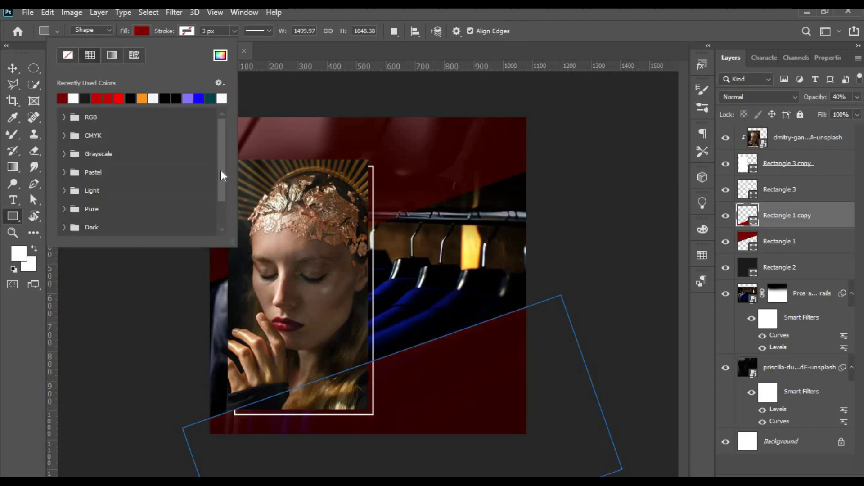
pyautogui.press('Return')
pyautogui.press('v')
pyautogui.scroll(-2, 499, 276)
pyautogui.scroll(2, 500, 276)
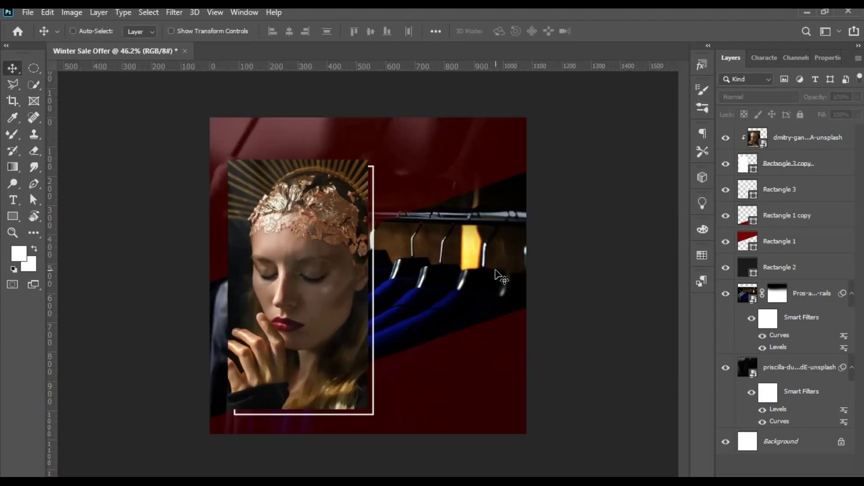
pyautogui.scroll(2, 498, 278)
pyautogui.scroll(2, 495, 279)
pyautogui.keyDown('ctrl'); pyautogui.click(427, 283); pyautogui.keyUp('ctrl')
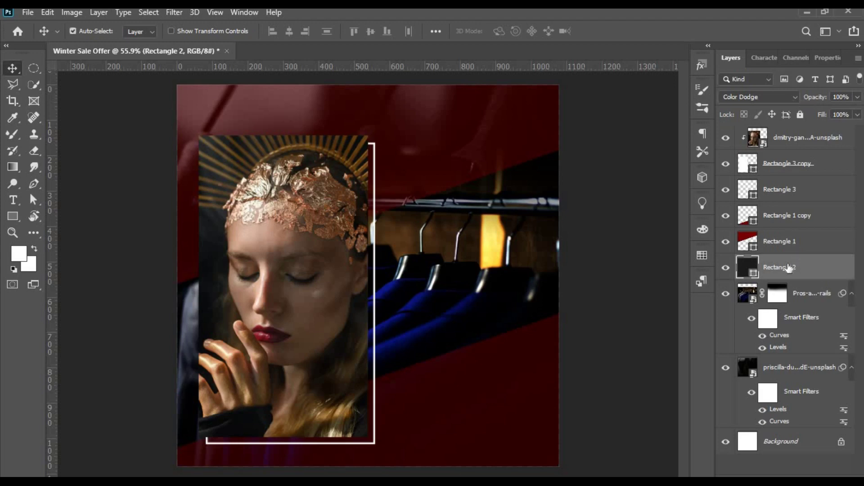
# - Fill Rectangle 2 with pure black #000000
pyautogui.press('u')
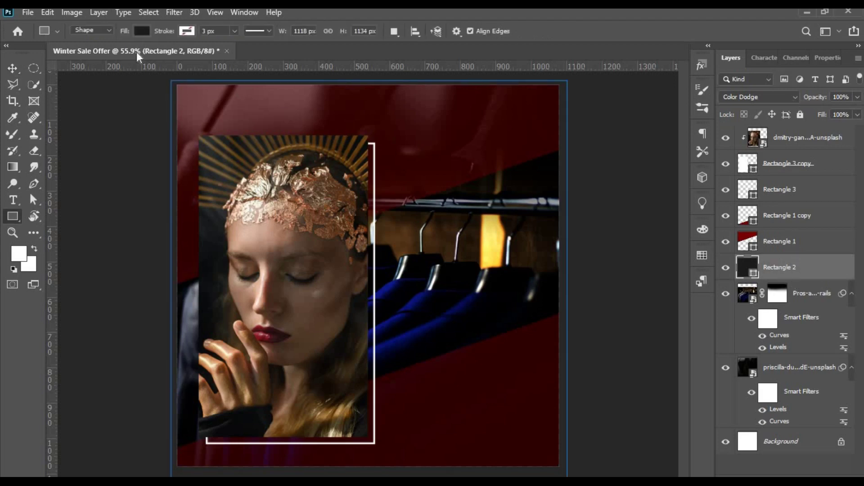
pyautogui.click(141, 30)
pyautogui.click(220, 54)
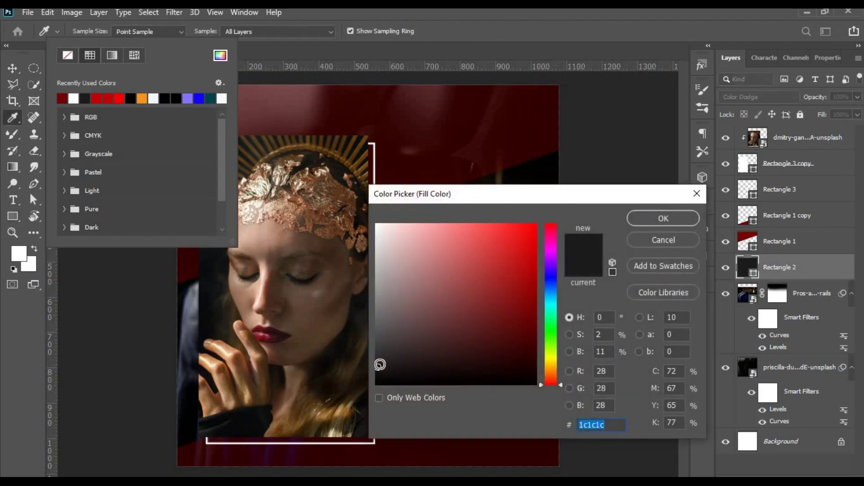
pyautogui.write('000000')
pyautogui.click(662, 220)
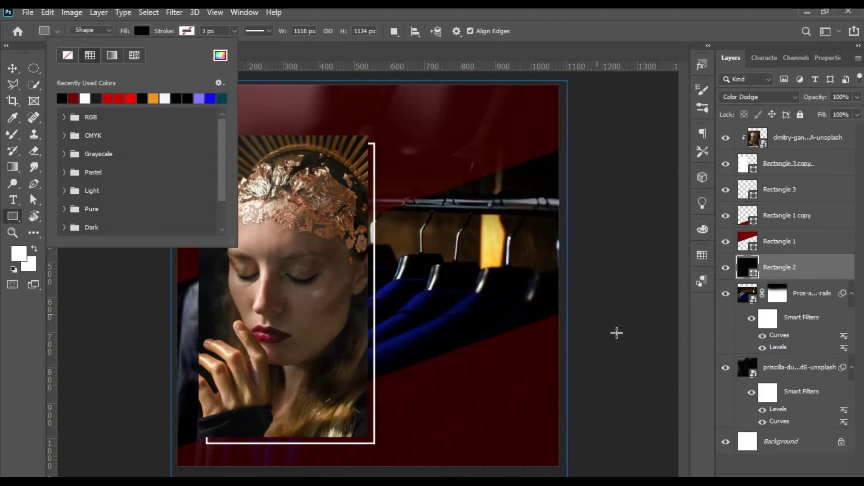
pyautogui.press('v')
# - Set Rectangle 2's blend mode to Lighter Color
pyautogui.click(760, 98)
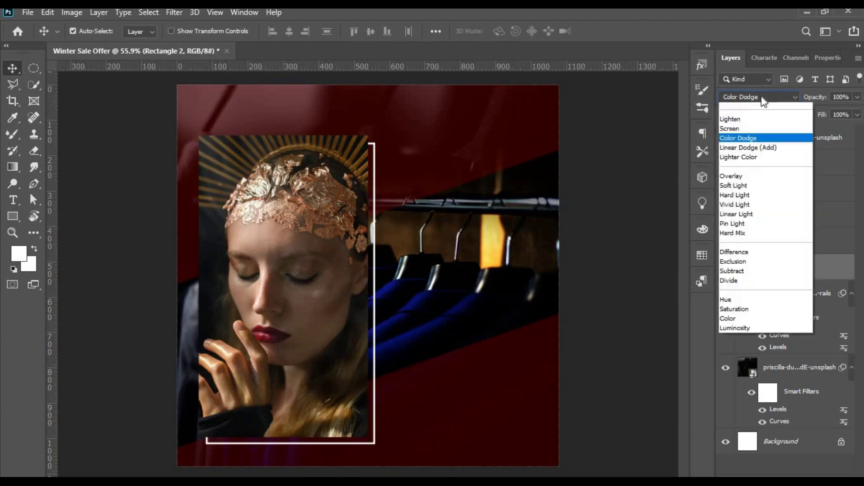
pyautogui.press('Down')
pyautogui.press('Down')
pyautogui.press('Down')
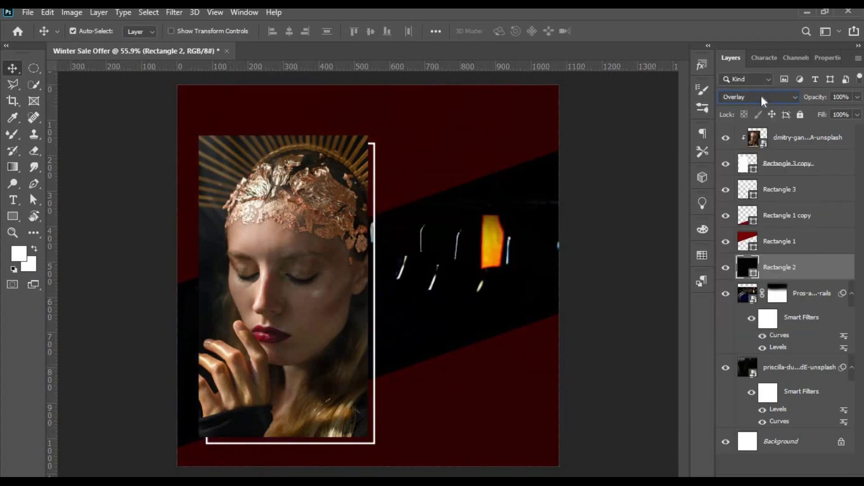
pyautogui.press('Up')
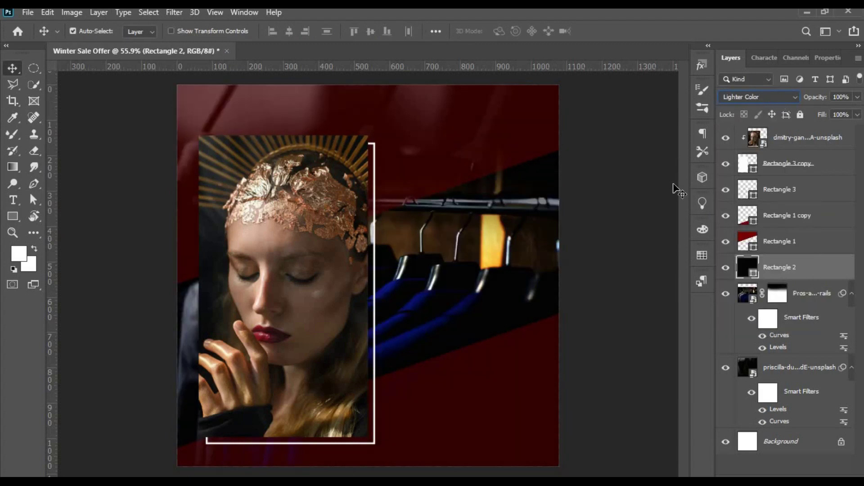
pyautogui.click(671, 191)
pyautogui.hotkey('ctrl', '-')
pyautogui.hotkey('ctrl', '+')
# - Duplicate Rectangle 3 copy, move it to the top, and narrow it over the face's left half
pyautogui.keyDown('ctrl'); pyautogui.click(288, 217); pyautogui.keyUp('ctrl')
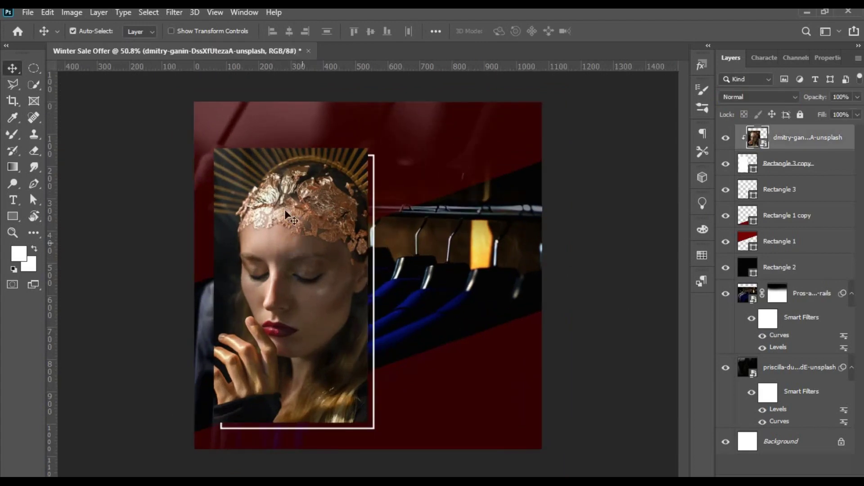
pyautogui.click(768, 167)
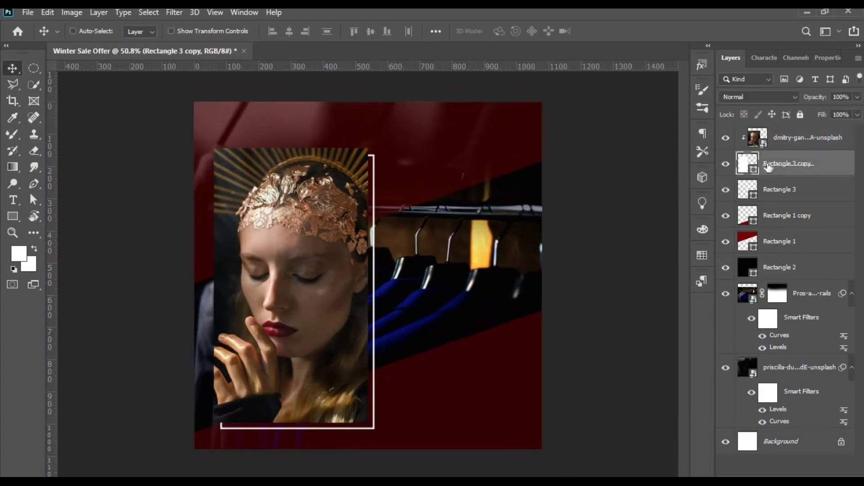
pyautogui.hotkey('ctrl', 'j')
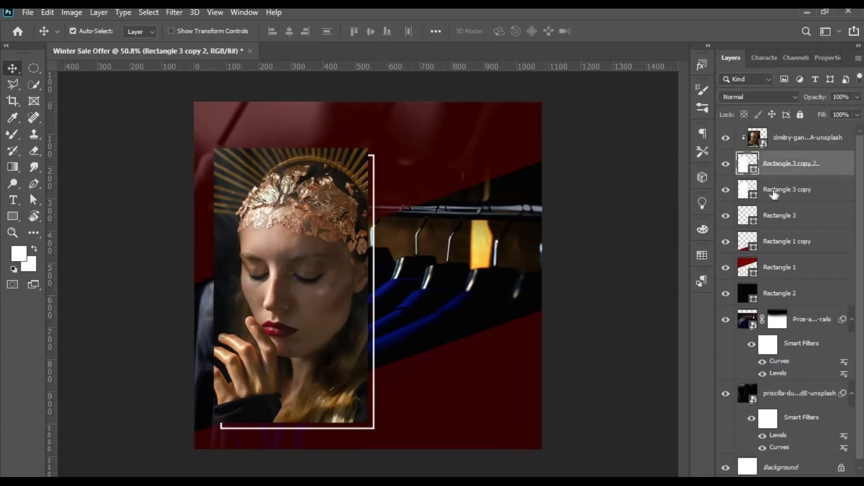
pyautogui.moveTo(774, 192); pyautogui.dragTo(772, 128)
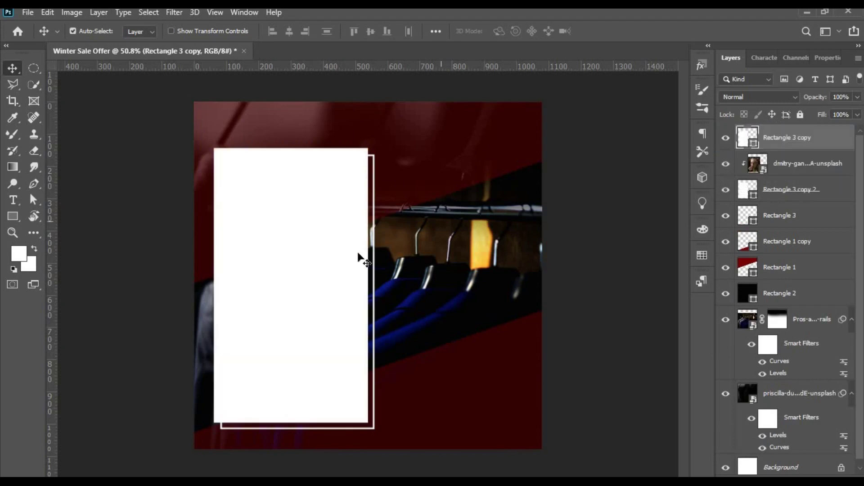
pyautogui.hotkey('ctrl', 't')
pyautogui.moveTo(369, 285)
pyautogui.mouseDown()
pyautogui.moveTo(288, 290)
pyautogui.moveTo(307, 295)
pyautogui.mouseUp()
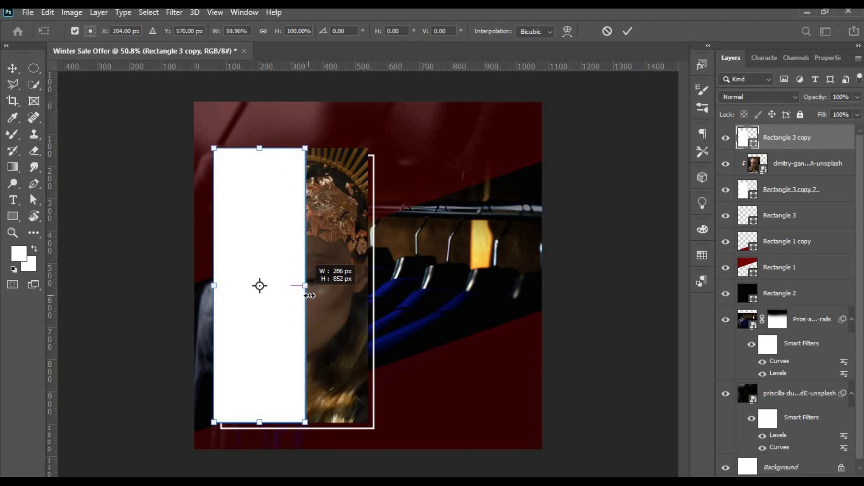
pyautogui.press('Return')
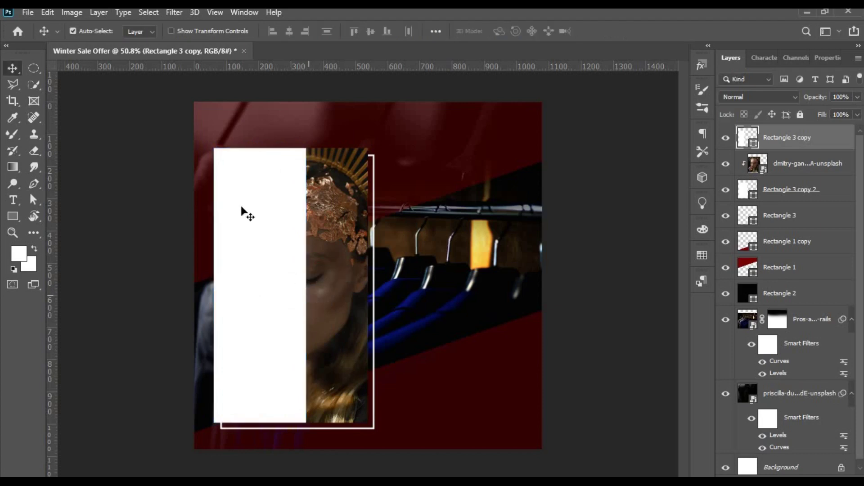
# - Fill the narrow panel red and lower its opacity to 32%
pyautogui.press('u')
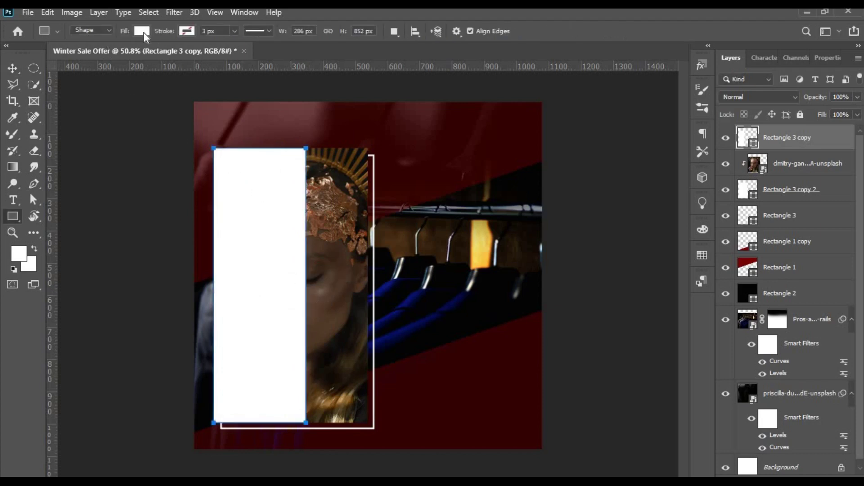
pyautogui.click(142, 31)
pyautogui.click(119, 98)
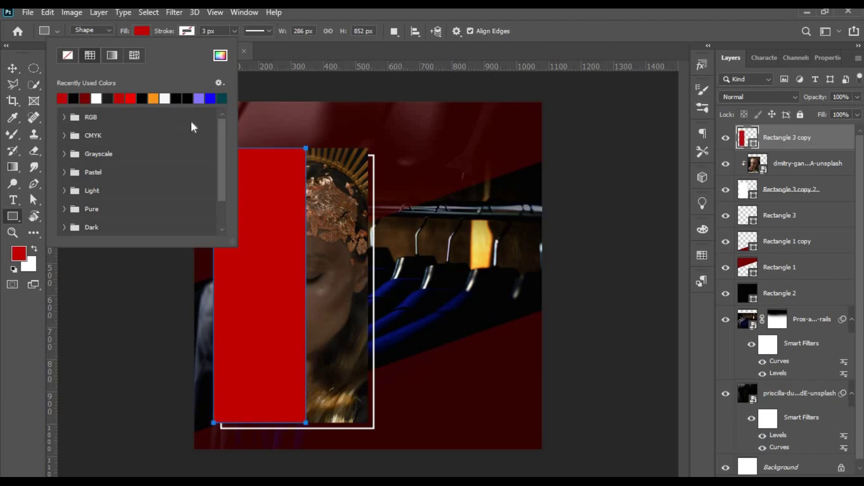
pyautogui.press('Return')
pyautogui.press('v')
pyautogui.moveTo(800, 93); pyautogui.dragTo(774, 107)
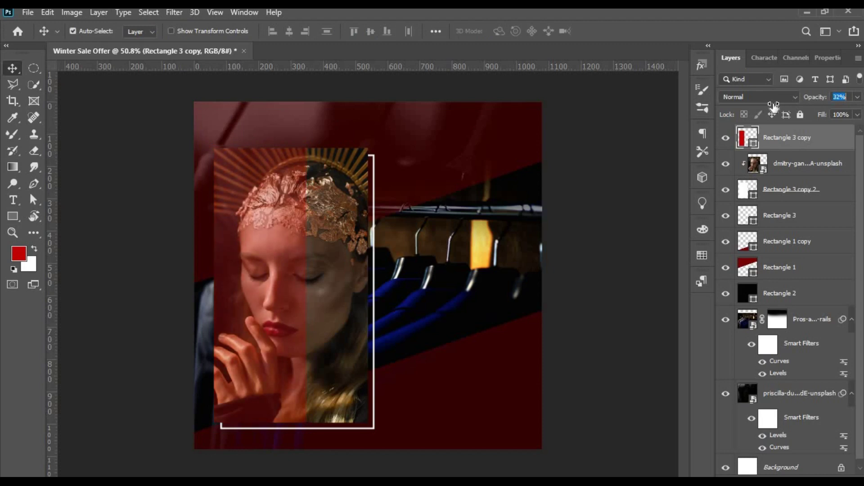
pyautogui.hotkey('ctrl', 't')
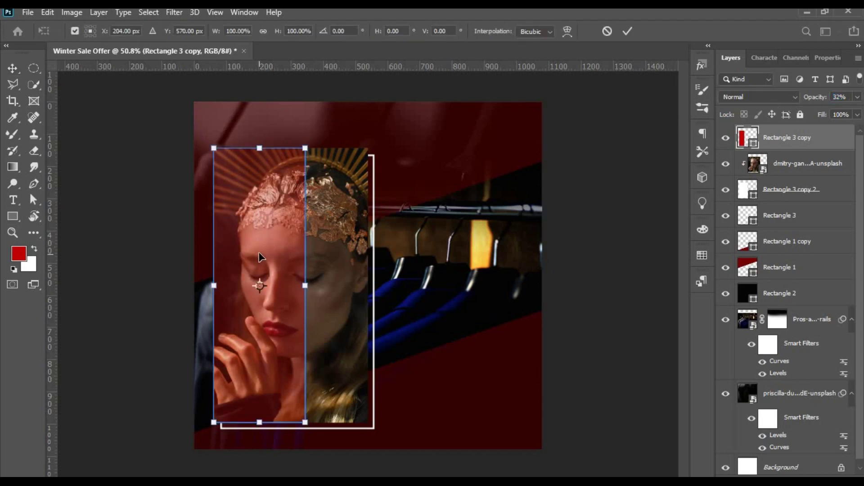
pyautogui.press('Return')
# - Raise the Rectangle 3 frame layer to the top of the layer stack
pyautogui.scroll(-2, 324, 267)
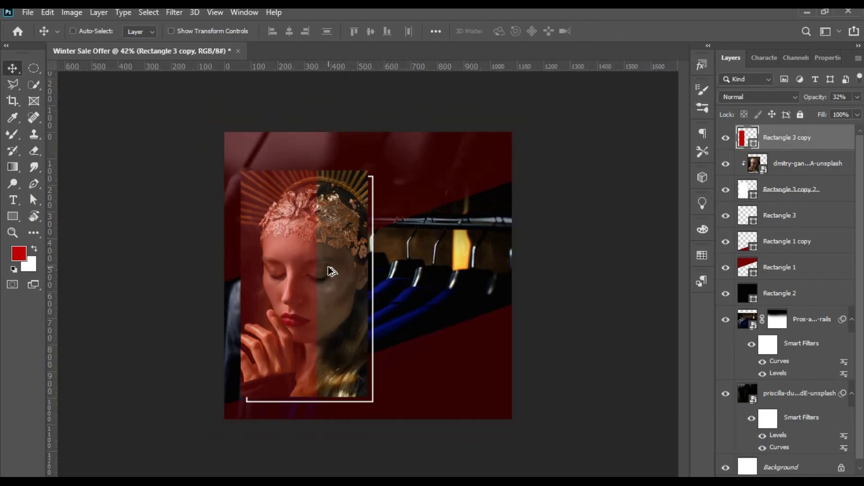
pyautogui.scroll(3, 328, 270)
pyautogui.click(378, 408)
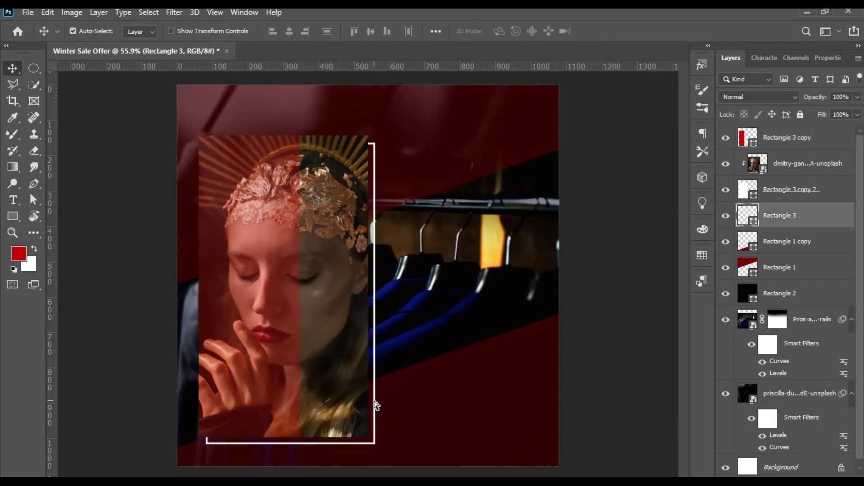
pyautogui.hotkey('ctrl', '[')
pyautogui.hotkey('ctrl', '[')
pyautogui.hotkey('ctrl', '[')
pyautogui.hotkey('ctrl', '[')
pyautogui.hotkey('ctrl', '[')
pyautogui.hotkey('ctrl', ']')
pyautogui.hotkey('ctrl', ']')
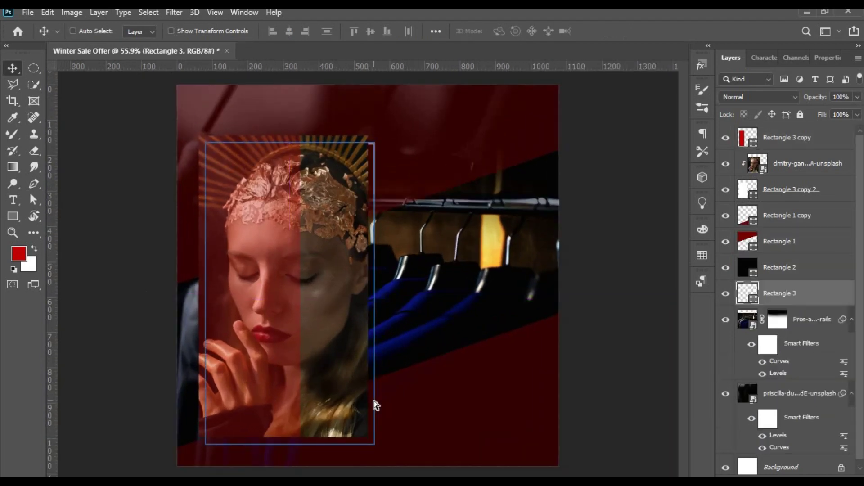
pyautogui.hotkey('ctrl', ']')
pyautogui.hotkey('ctrl', ']')
pyautogui.hotkey('ctrl', ']')
pyautogui.hotkey('ctrl', ']')
pyautogui.hotkey('ctrl', ']')
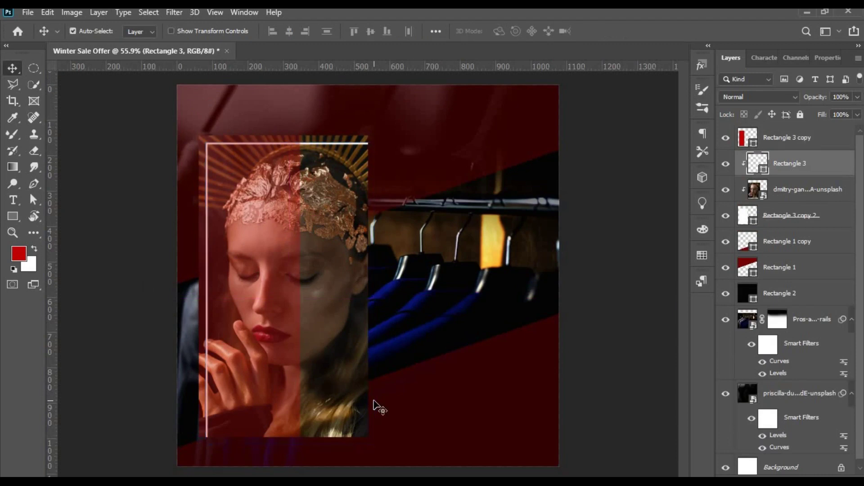
pyautogui.hotkey('ctrl', ']')
# - Open the Rectangle 3 layer's context menu and close it without changes
pyautogui.scroll(-2, 372, 401)
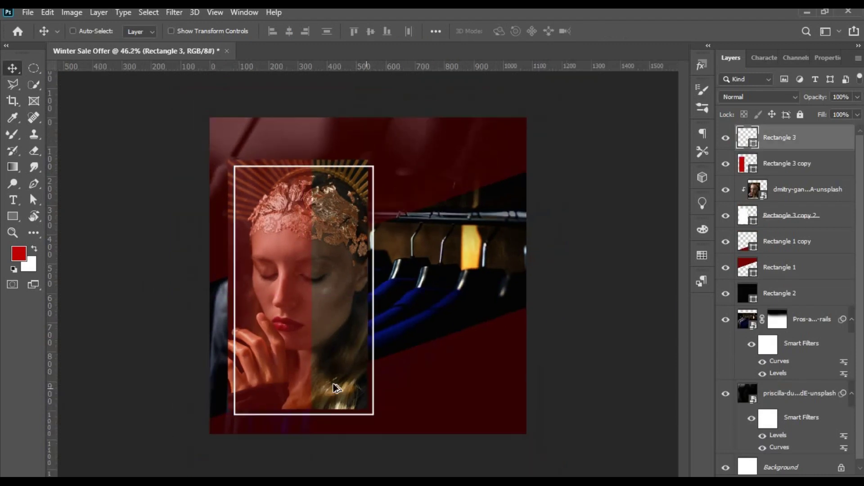
pyautogui.scroll(2, 302, 369)
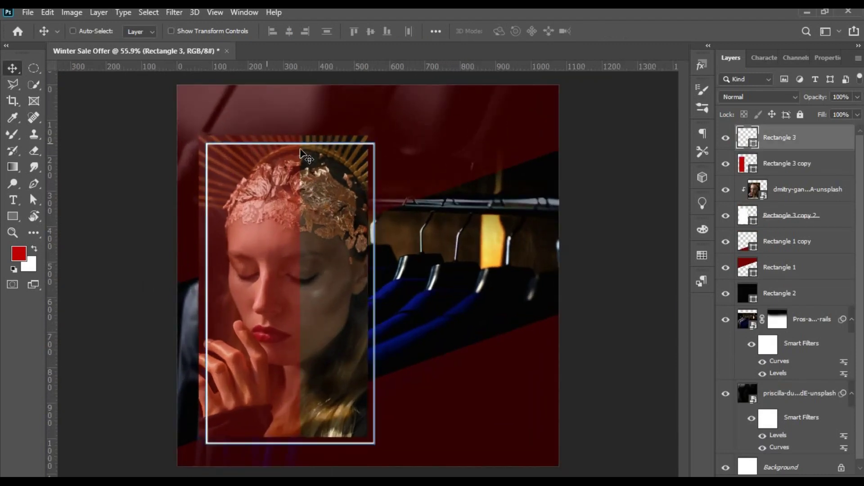
pyautogui.rightClick(767, 134)
pyautogui.click(800, 247)
# - Paint black on the frame mask at full flow to hide gaps in the top and left borders
pyautogui.press('b')
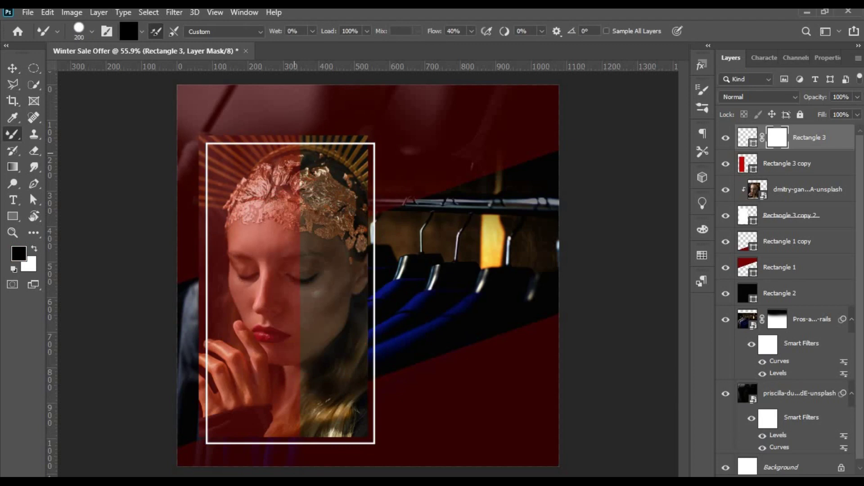
pyautogui.moveTo(284, 144); pyautogui.dragTo(328, 143)
pyautogui.moveTo(523, 51); pyautogui.dragTo(605, 51)
pyautogui.moveTo(264, 143); pyautogui.dragTo(332, 143)
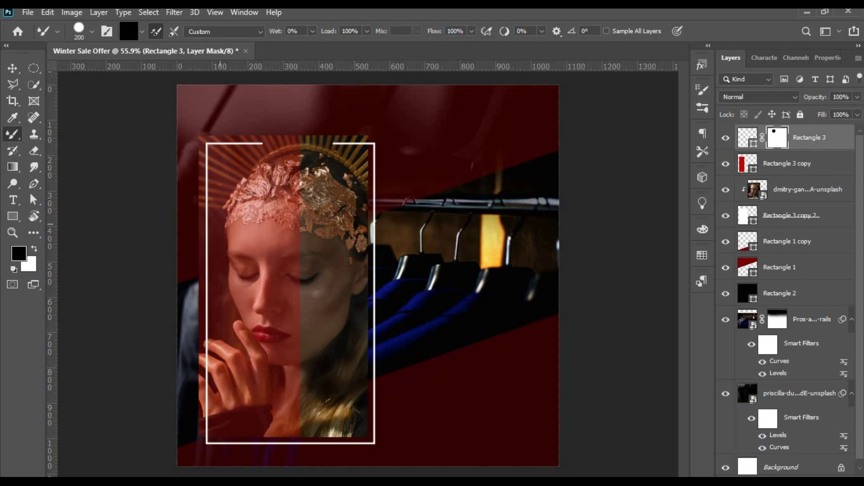
pyautogui.moveTo(207, 191); pyautogui.dragTo(207, 382)
pyautogui.hotkey('ctrl', 'z')
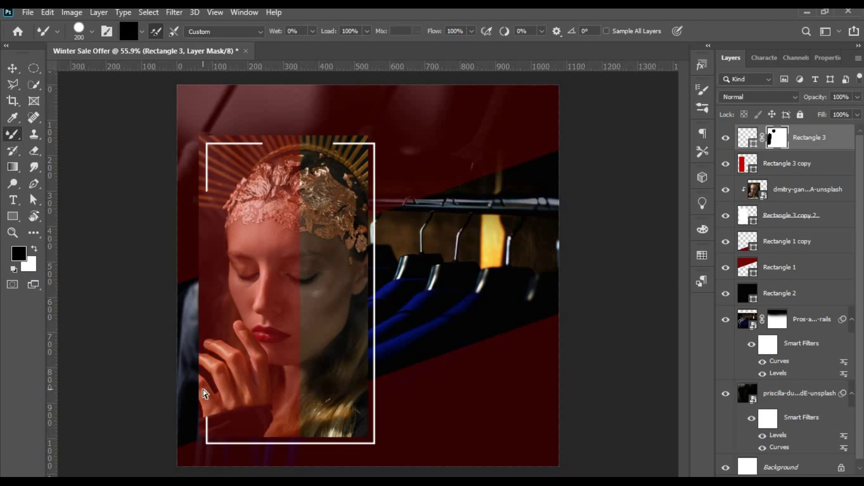
pyautogui.moveTo(208, 199); pyautogui.dragTo(207, 348)
# - Mask part of the right border and bottom-left corner, undoing and redoing strokes to adjust
pyautogui.moveTo(374, 198); pyautogui.dragTo(374, 358)
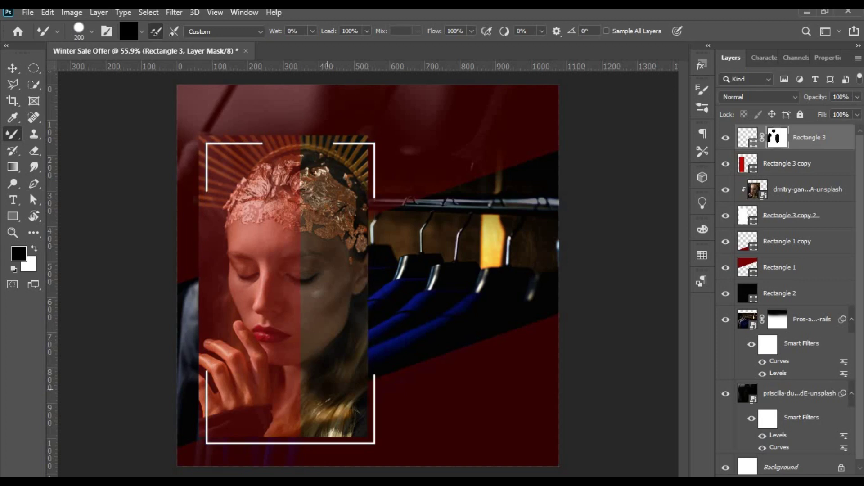
pyautogui.moveTo(207, 407); pyautogui.dragTo(265, 443)
pyautogui.scroll(-2, 402, 256)
pyautogui.scroll(1, 403, 256)
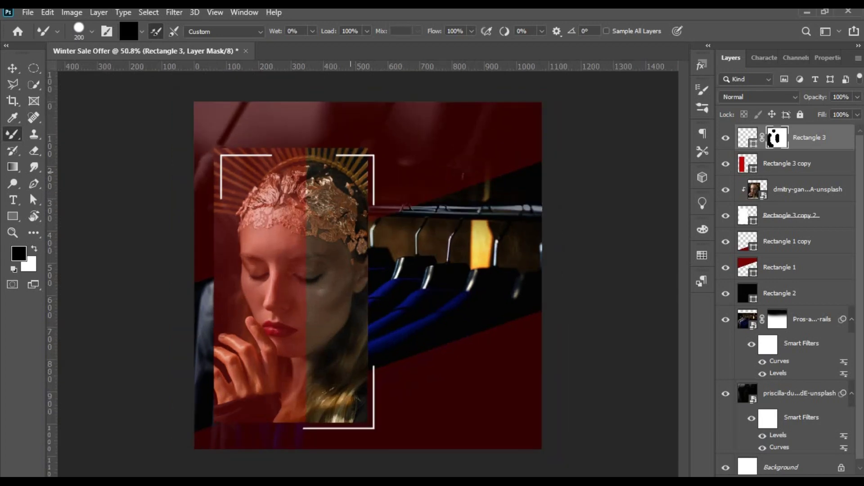
pyautogui.hotkey('ctrl', 'z')
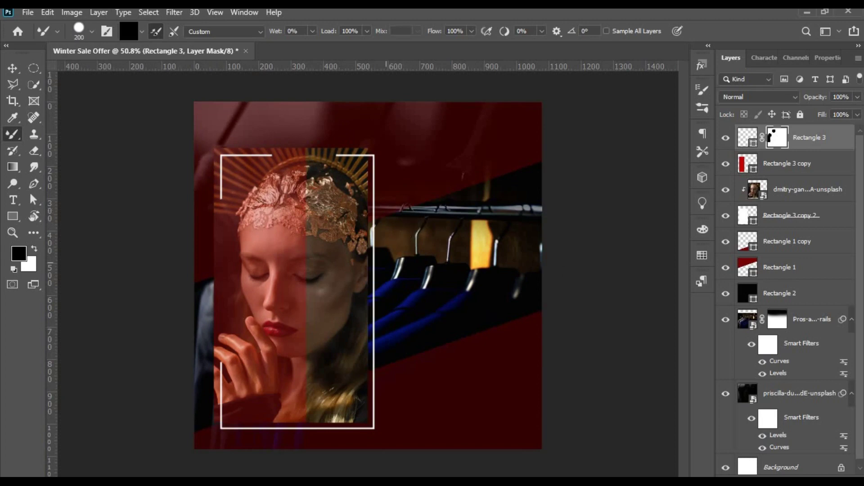
pyautogui.hotkey('ctrl', 'z')
pyautogui.hotkey('ctrl', 'z')
pyautogui.hotkey('ctrl', 'z')
pyautogui.hotkey('ctrl', 'z')
pyautogui.hotkey('ctrl', 'z')
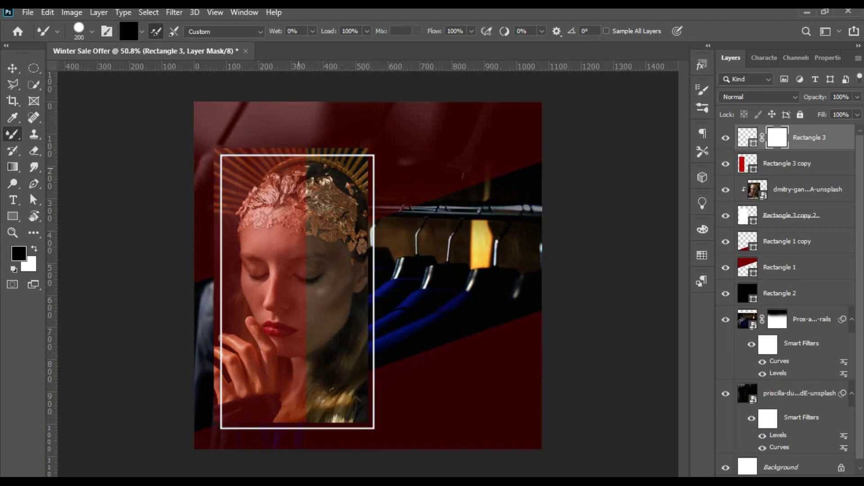
pyautogui.hotkey('ctrl', 'shift', 'z')
pyautogui.hotkey('ctrl', 'shift', 'z')
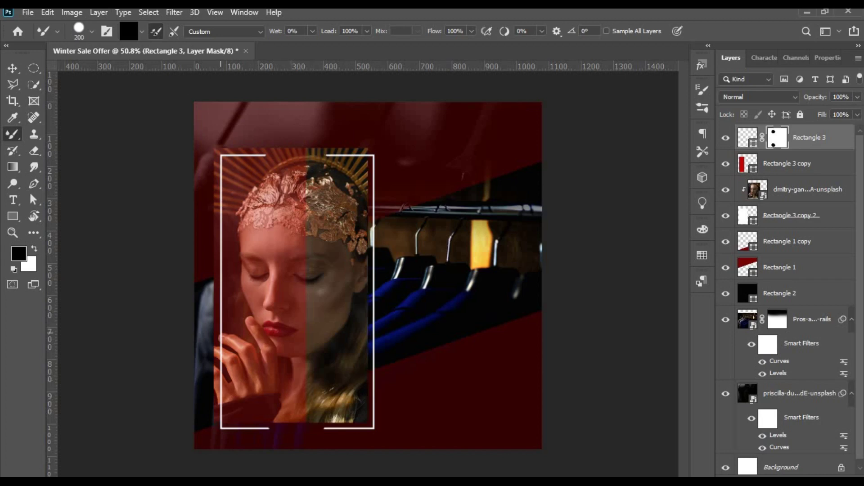
pyautogui.hotkey('ctrl', 'shift', 'z')
# - Restore the right- and left-edge gaps, leaving corner-bracket outlines around the portrait
pyautogui.hotkey('ctrl', 'shift', 'z')
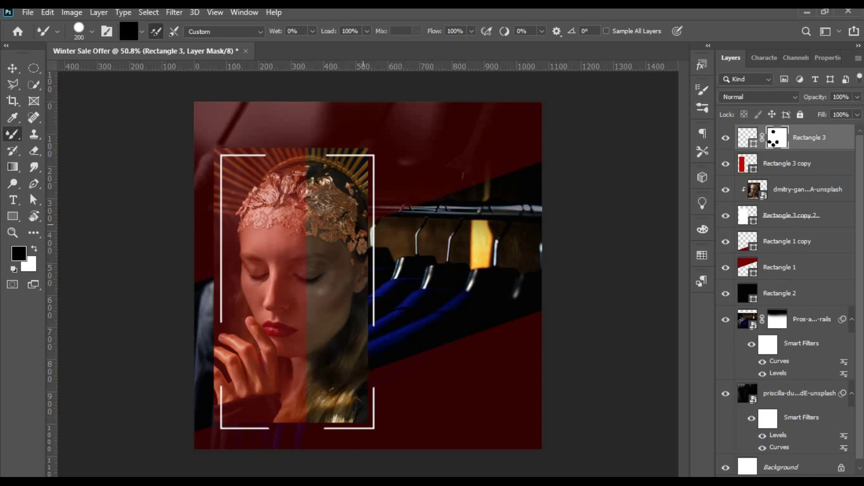
pyautogui.click(373, 233)
pyautogui.hotkey('ctrl', 'shift', 'z')
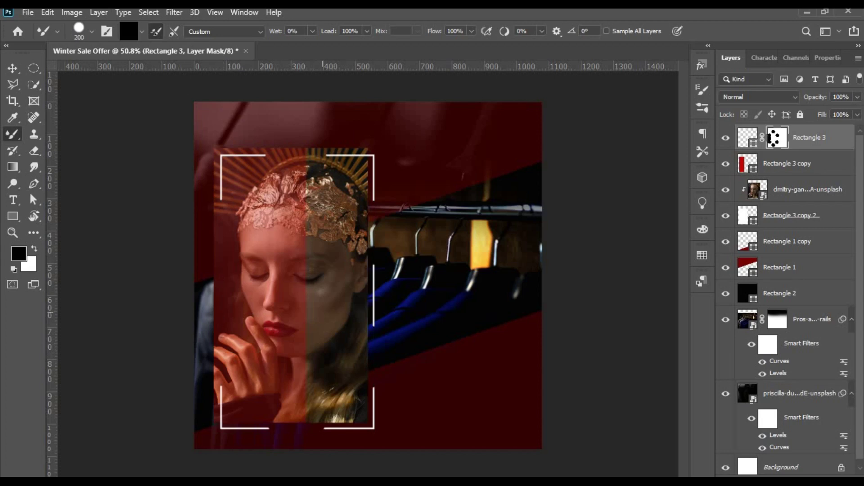
pyautogui.hotkey('ctrl', 'shift', 'z')
pyautogui.scroll(-1, 272, 216)
pyautogui.scroll(2, 372, 286)
# - Fill the Rectangle 1 band with dark red #560101 and raise its opacity to about 44%
pyautogui.press('v')
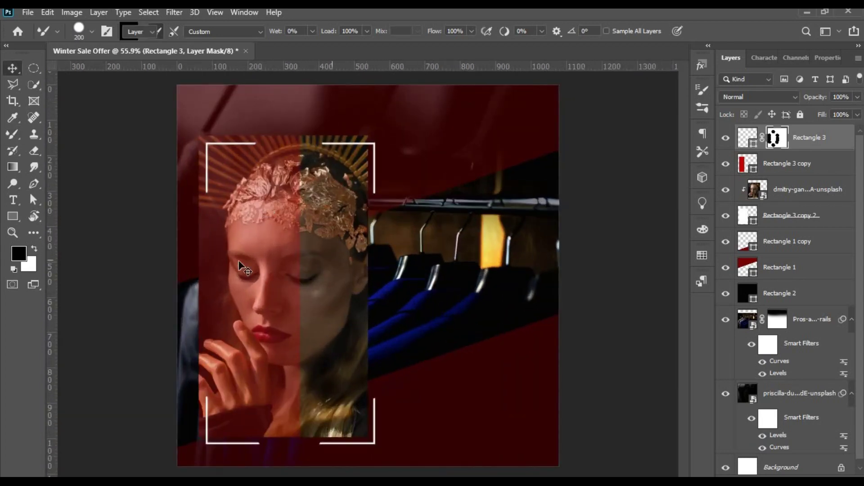
pyautogui.click(759, 270)
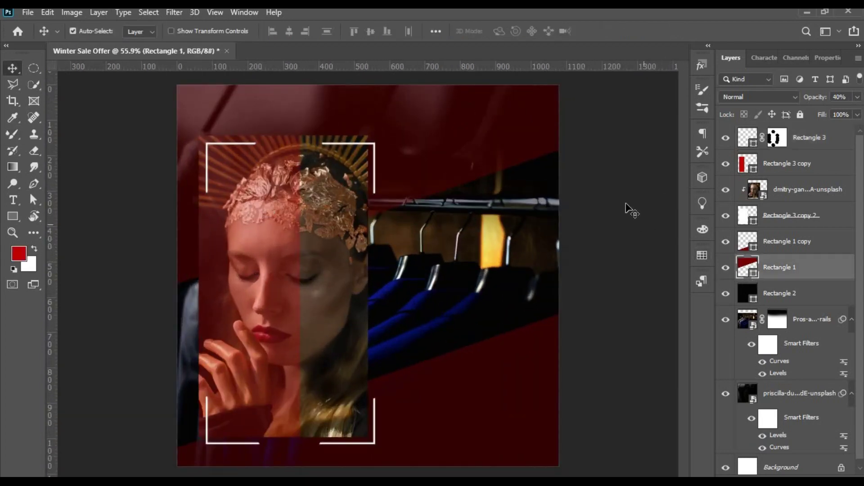
pyautogui.press('u')
pyautogui.click(142, 30)
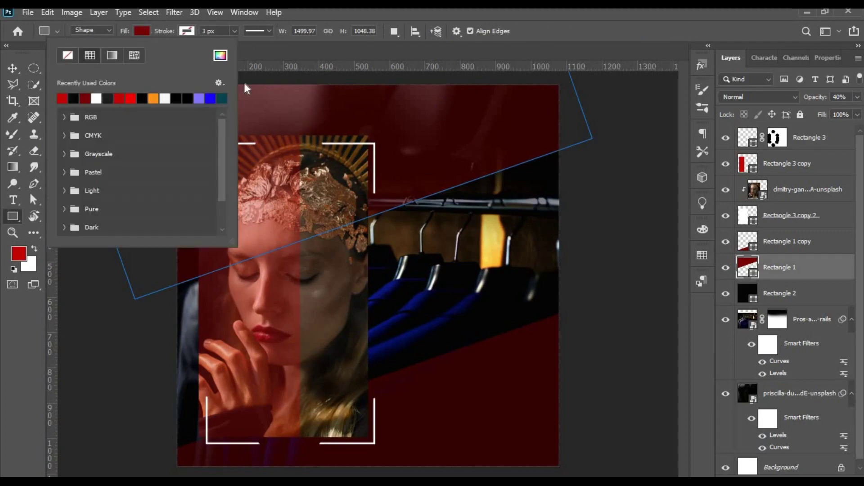
pyautogui.click(221, 55)
pyautogui.moveTo(536, 315); pyautogui.dragTo(535, 331)
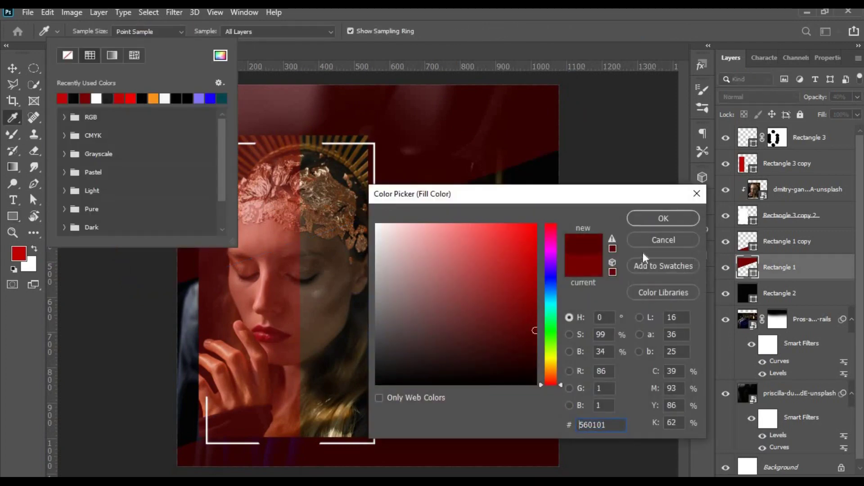
pyautogui.click(642, 221)
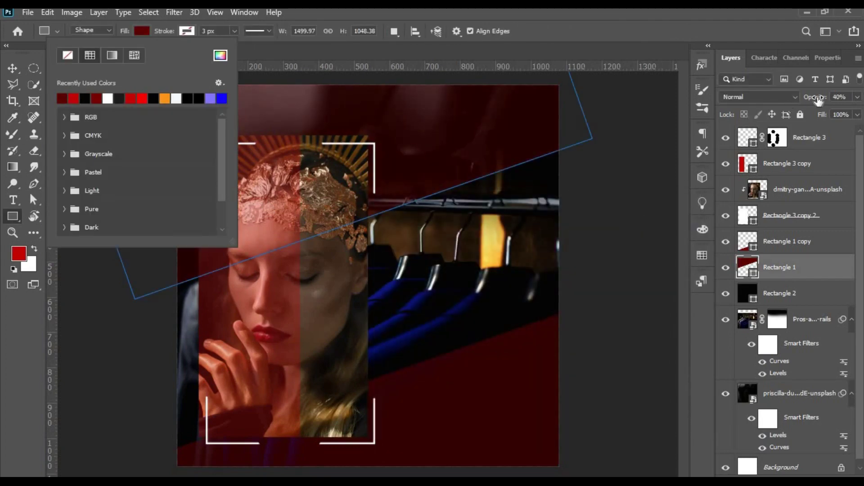
pyautogui.moveTo(817, 97); pyautogui.dragTo(822, 99)
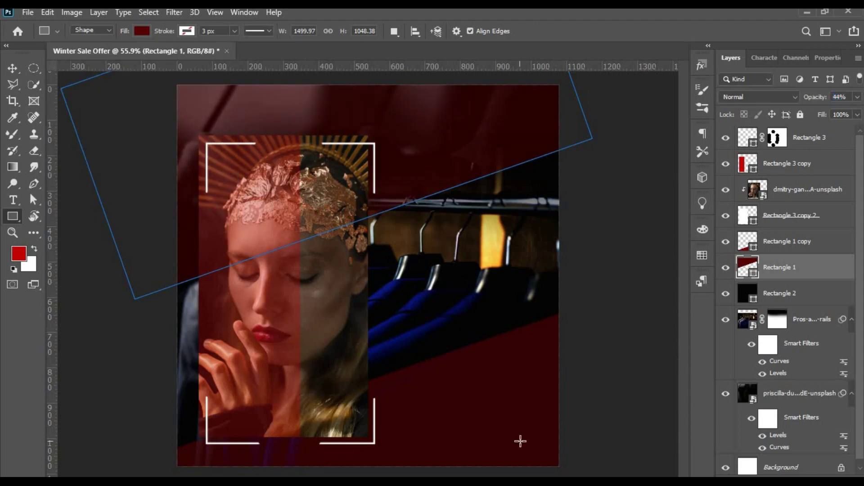
pyautogui.press('v')
# - Check the Rectangle 1 copy's fill colour, then zoom out to the whole canvas
pyautogui.keyDown('ctrl'); pyautogui.click(524, 447); pyautogui.keyUp('ctrl')
pyautogui.press('u')
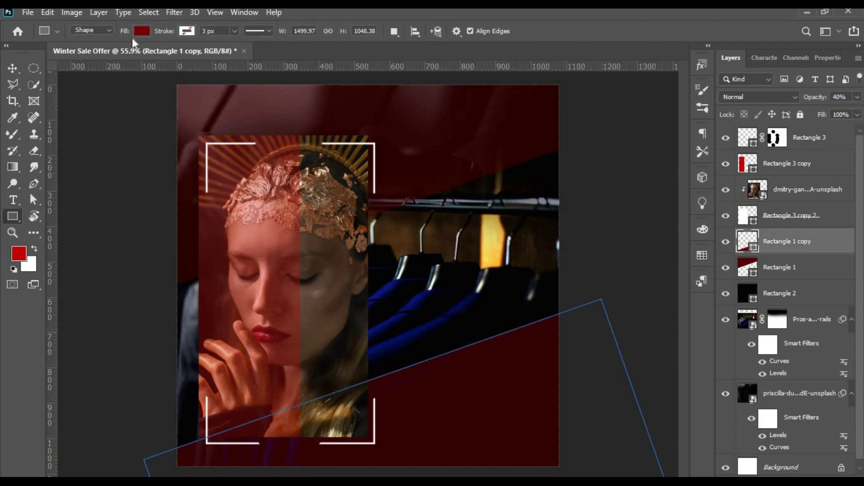
pyautogui.click(142, 31)
pyautogui.press('Escape')
pyautogui.press('v')
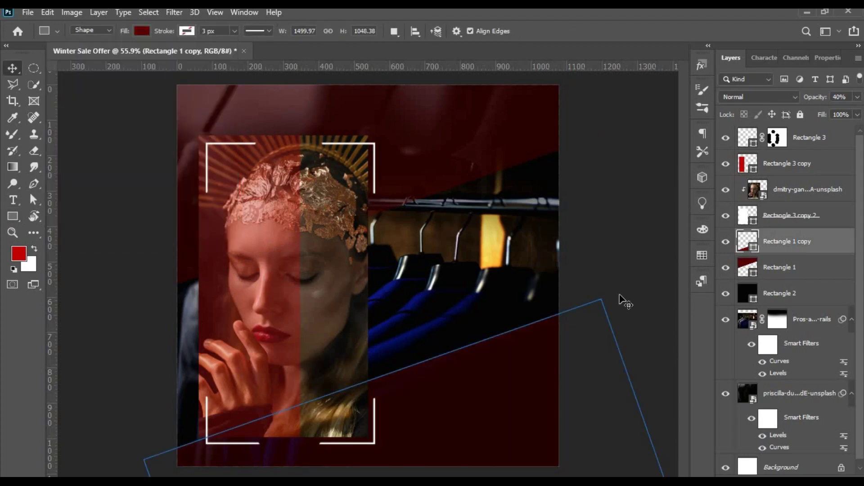
pyautogui.hotkey('ctrl', '-')
pyautogui.scroll(2, 405, 234)
pyautogui.scroll(2, 228, 174)
pyautogui.scroll(2, 252, 198)
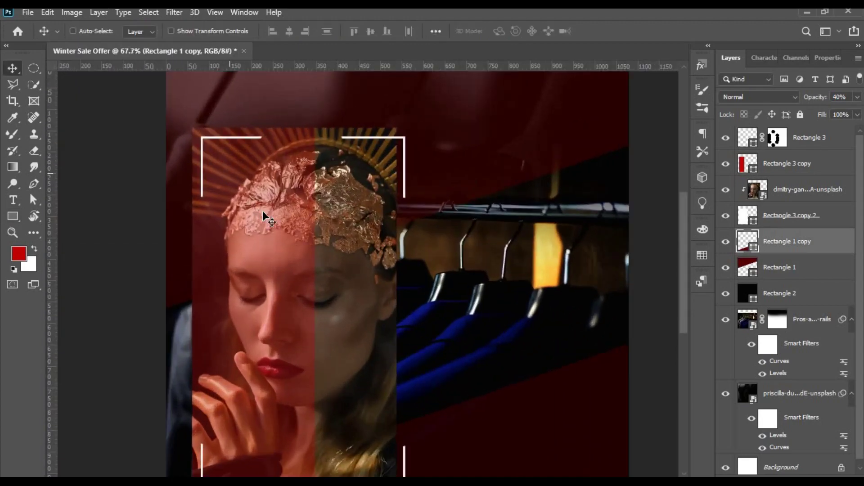
# - Change the red overlay on the photo to fill colour c00303
pyautogui.keyDown('ctrl'); pyautogui.click(263, 210); pyautogui.keyUp('ctrl')
pyautogui.press('u')
pyautogui.click(140, 31)
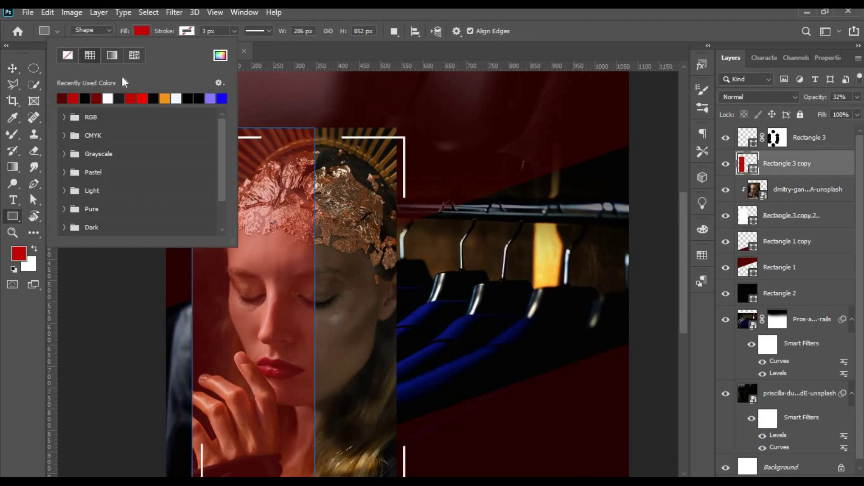
pyautogui.click(219, 56)
pyautogui.moveTo(498, 235); pyautogui.dragTo(535, 290)
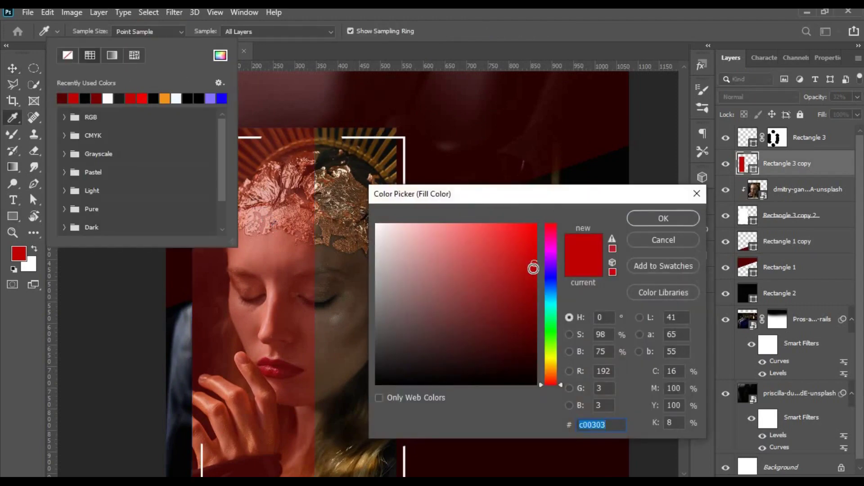
pyautogui.press('Return')
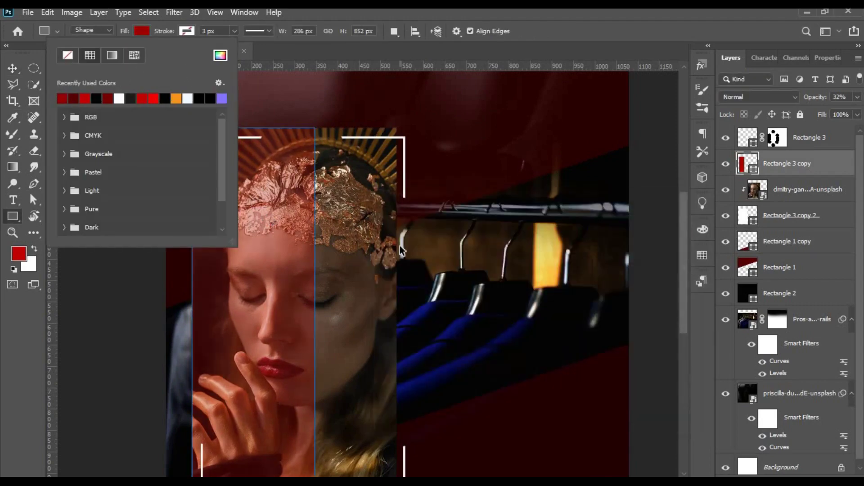
pyautogui.scroll(-2, 399, 246)
pyautogui.press('v')
pyautogui.scroll(-1, 242, 307)
pyautogui.scroll(2, 241, 305)
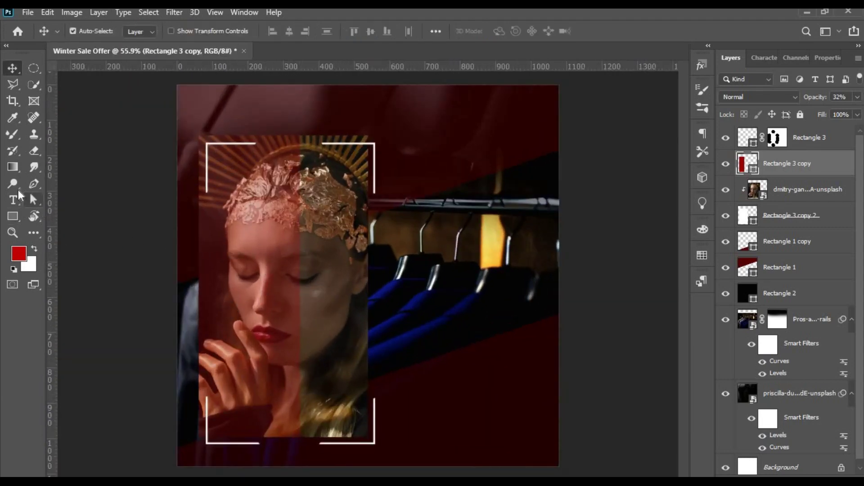
# - Add a 60 pt 'SOCIAL' text layer to the right of the photo
pyautogui.click(13, 200)
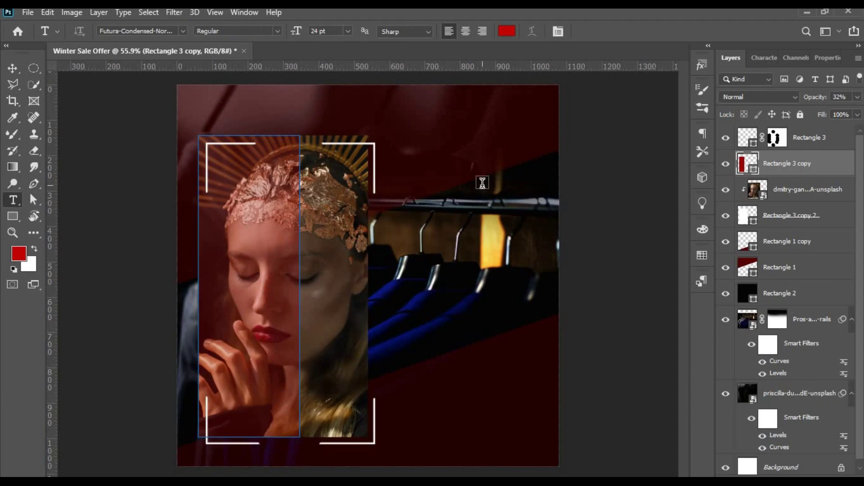
pyautogui.click(442, 177)
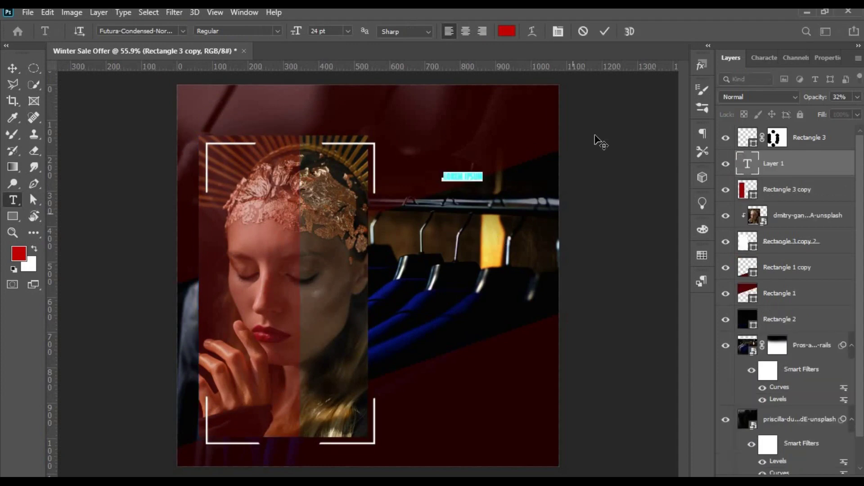
pyautogui.click(764, 58)
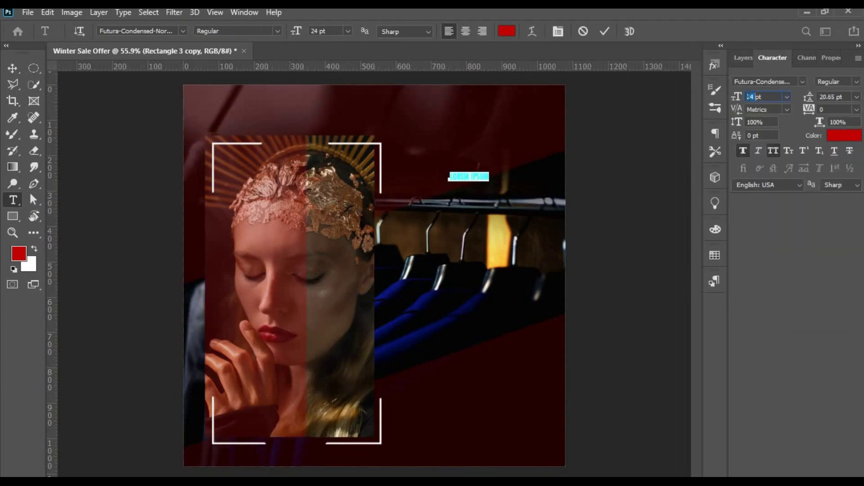
pyautogui.write('60pt')
pyautogui.press('Return')
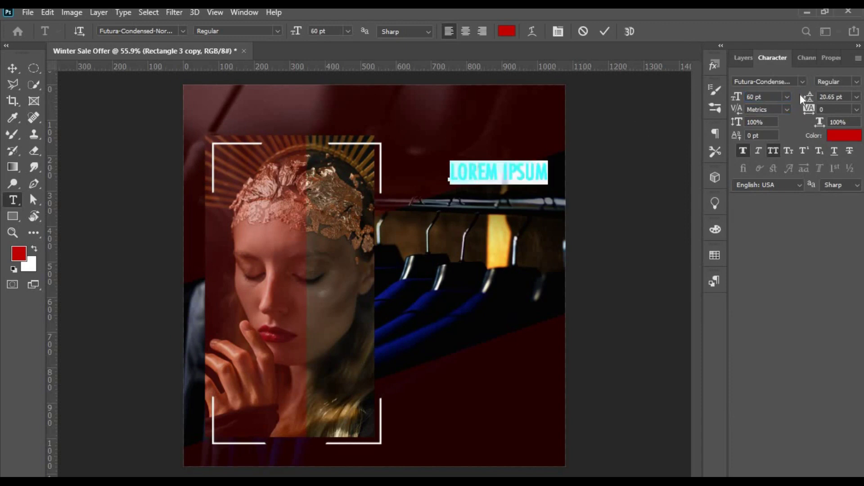
pyautogui.write('SOCIAL')
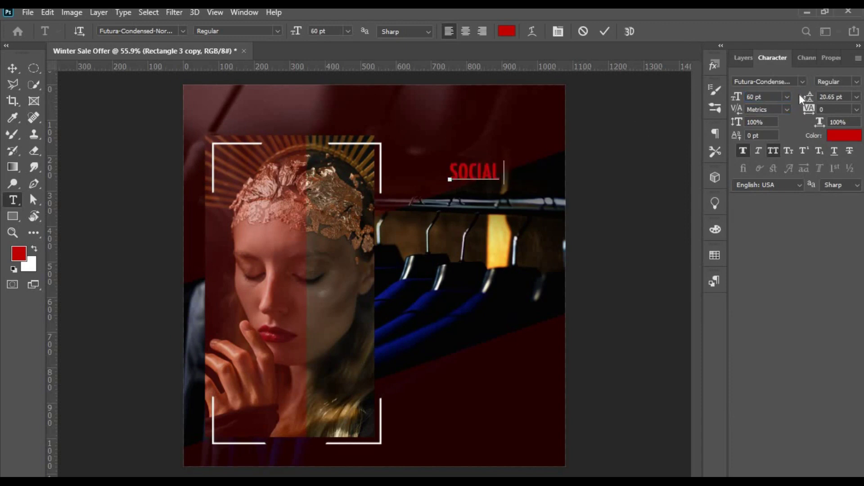
pyautogui.write(' M W')
pyautogui.press('BackSpace')
pyautogui.press('BackSpace')
pyautogui.press('BackSpace')
pyautogui.press('BackSpace')
pyautogui.hotkey('ctrl', 'Return')
pyautogui.press('v')
pyautogui.moveTo(488, 182); pyautogui.dragTo(571, 184)
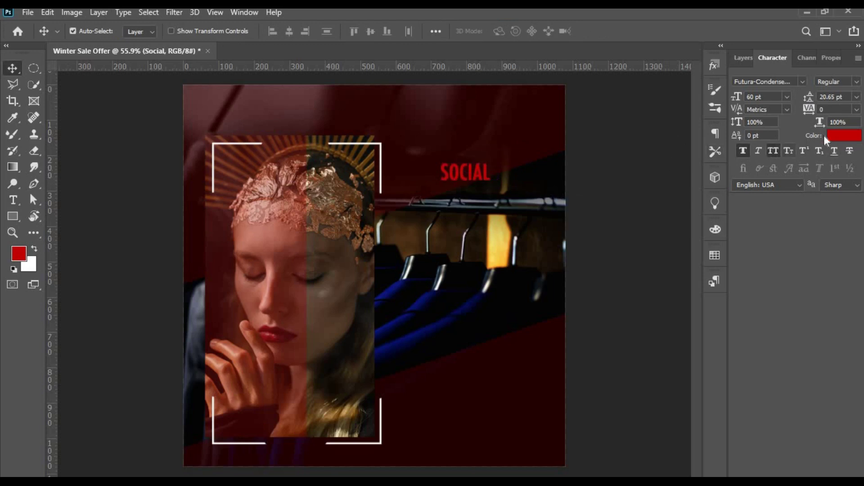
# - Make SOCIAL white (ffffff), enlarge it about threefold and move it beside the photo's middle
pyautogui.click(838, 135)
pyautogui.write('ffffff')
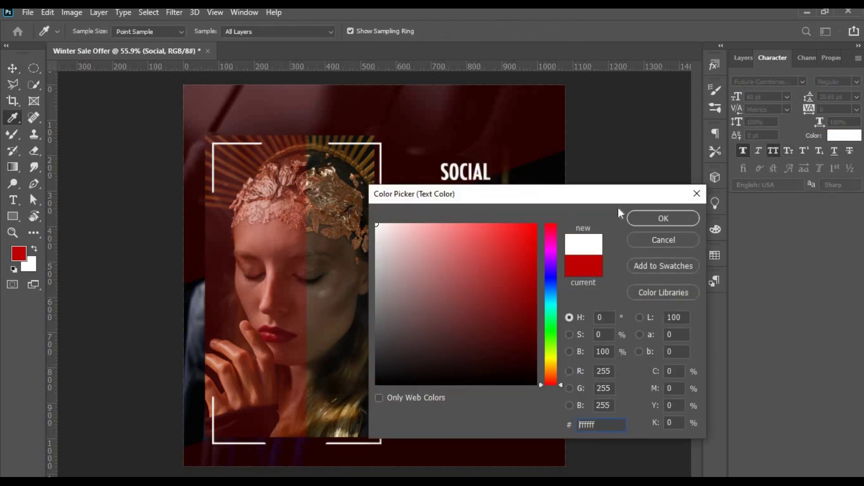
pyautogui.click(633, 218)
pyautogui.hotkey('ctrl', 't')
pyautogui.moveTo(491, 185); pyautogui.dragTo(539, 247)
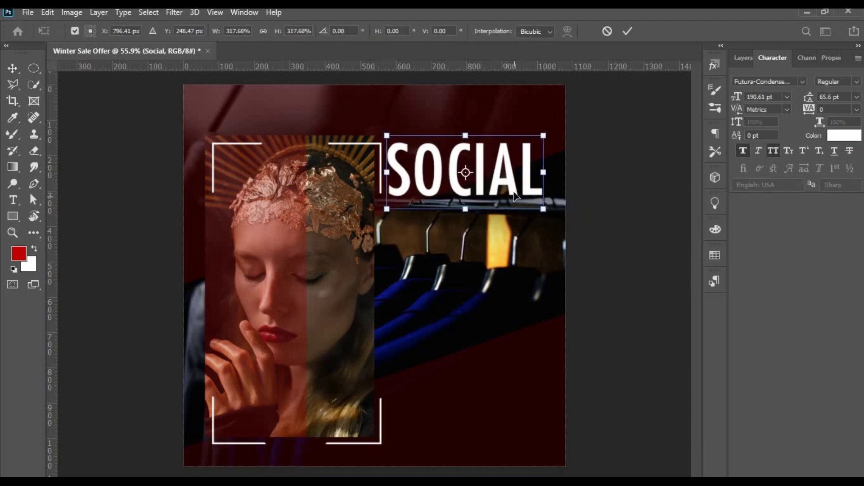
pyautogui.moveTo(514, 193); pyautogui.dragTo(520, 272)
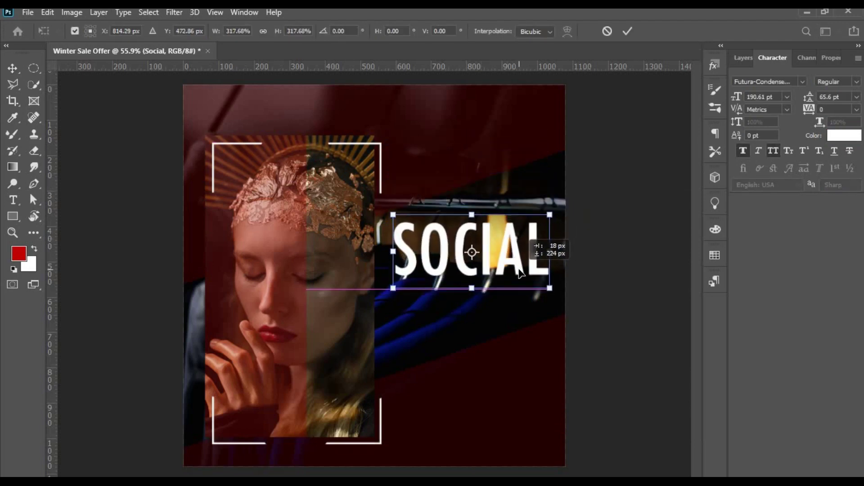
pyautogui.press('Return')
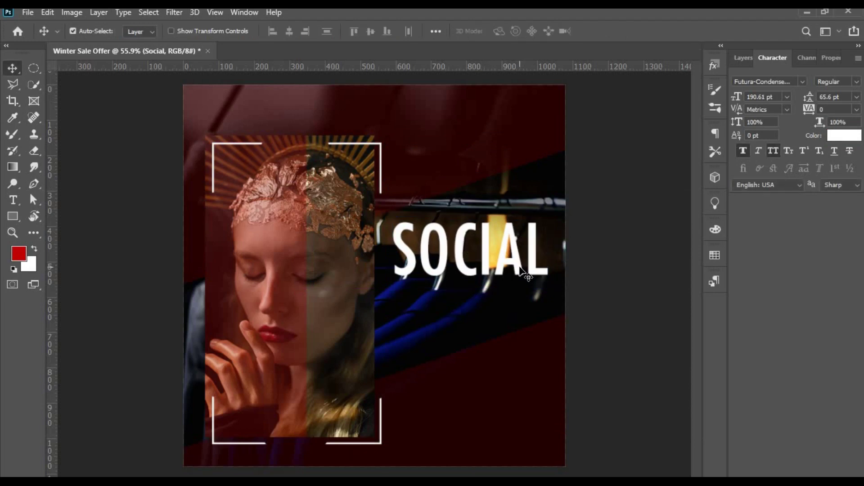
pyautogui.hotkey('ctrl', '-')
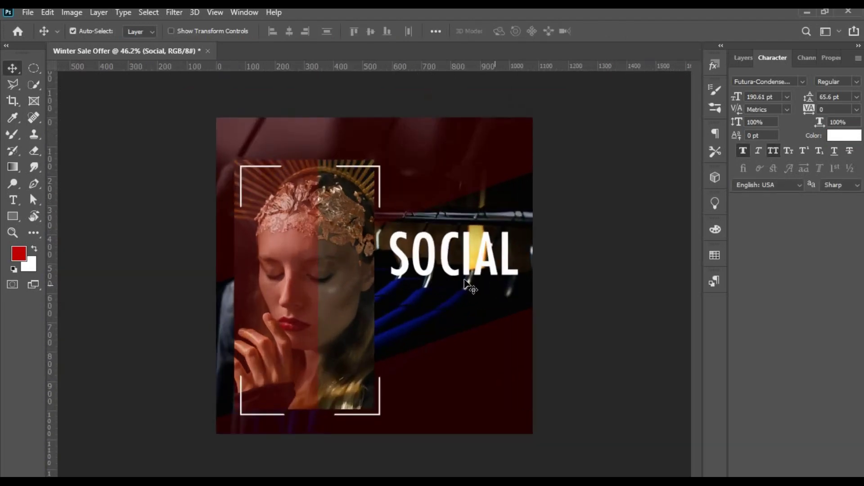
pyautogui.click(451, 306)
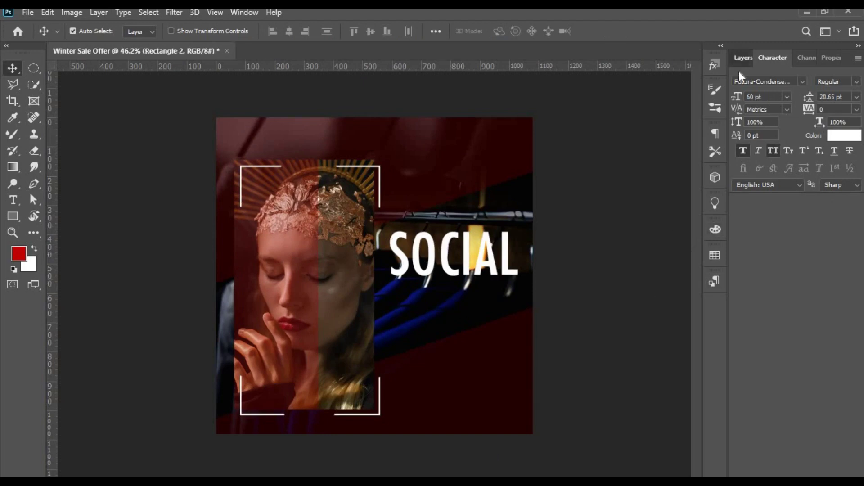
# - Set Rectangle 2 to Darken blending and lower its opacity to about 78%
pyautogui.click(742, 58)
pyautogui.click(796, 94)
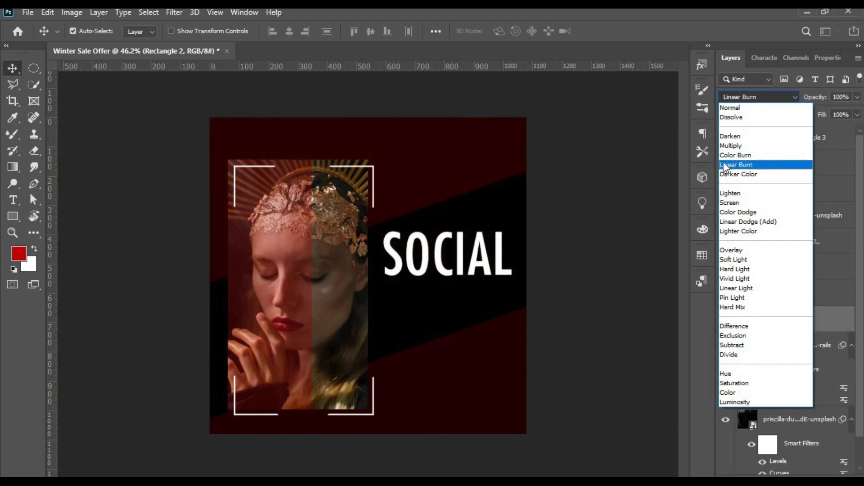
pyautogui.moveTo(814, 97); pyautogui.dragTo(805, 103)
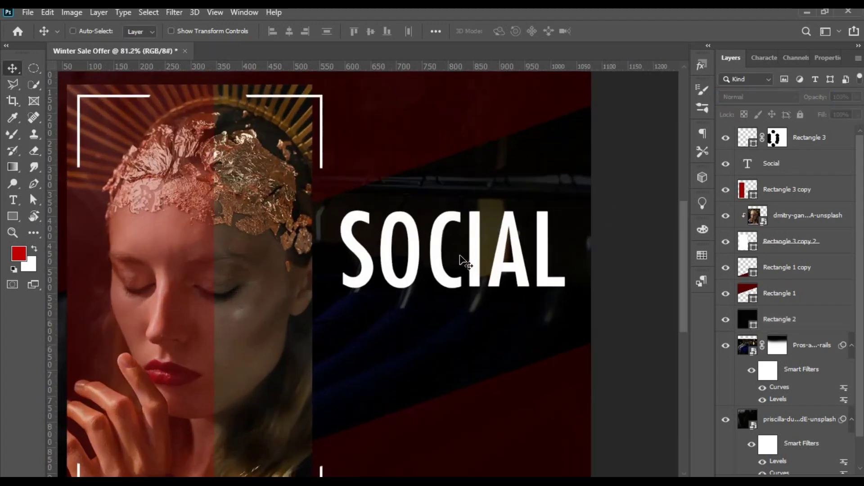
pyautogui.scroll(-2, 459, 264)
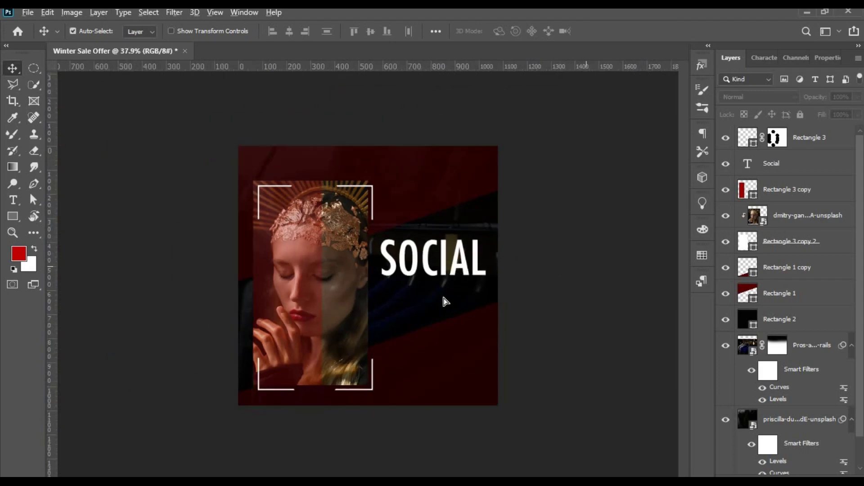
# - Duplicate SOCIAL below the original at 60 pt and place it under SOCIAL
pyautogui.moveTo(445, 270); pyautogui.dragTo(443, 321)
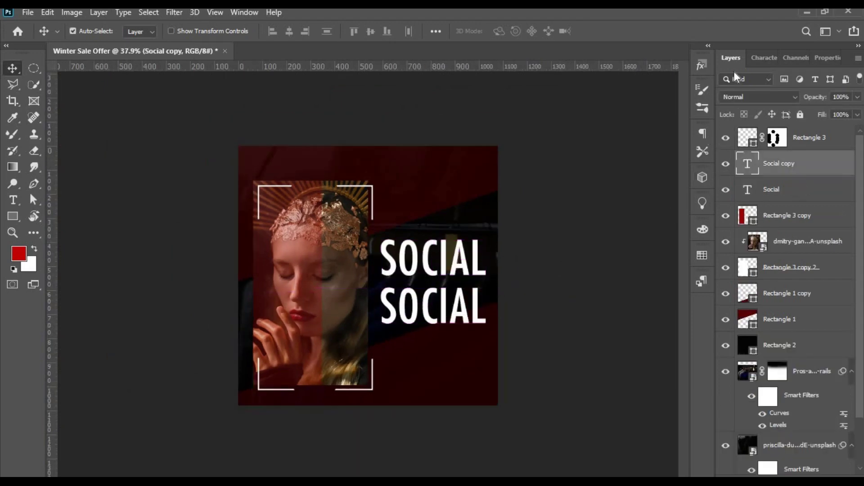
pyautogui.click(764, 58)
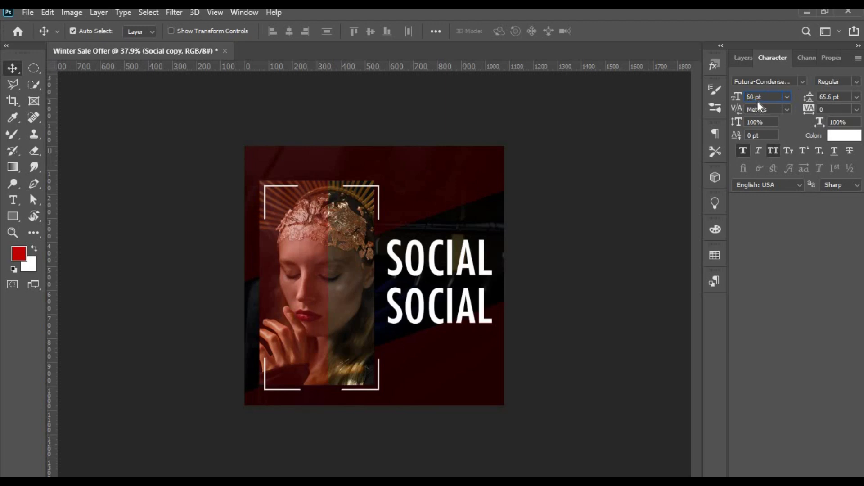
pyautogui.press('Return')
pyautogui.moveTo(414, 319); pyautogui.dragTo(417, 295)
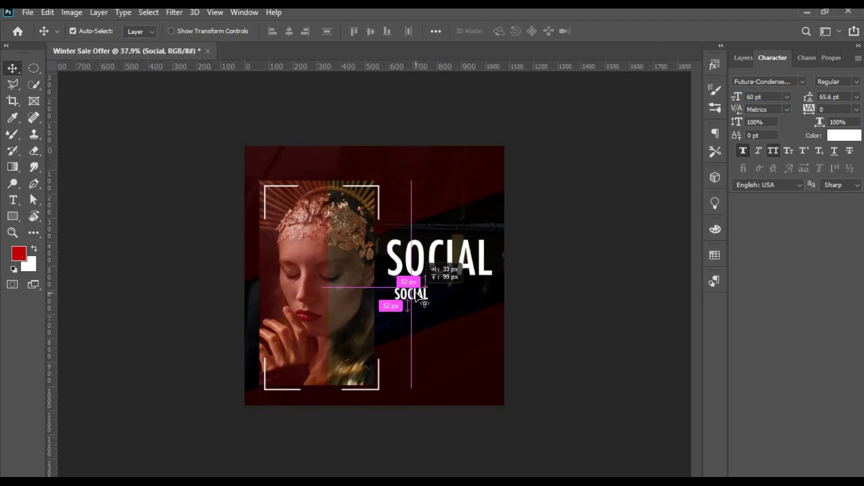
# - Retype the copy as 'MEDIA BANNER'
pyautogui.press('t')
pyautogui.doubleClick(416, 292)
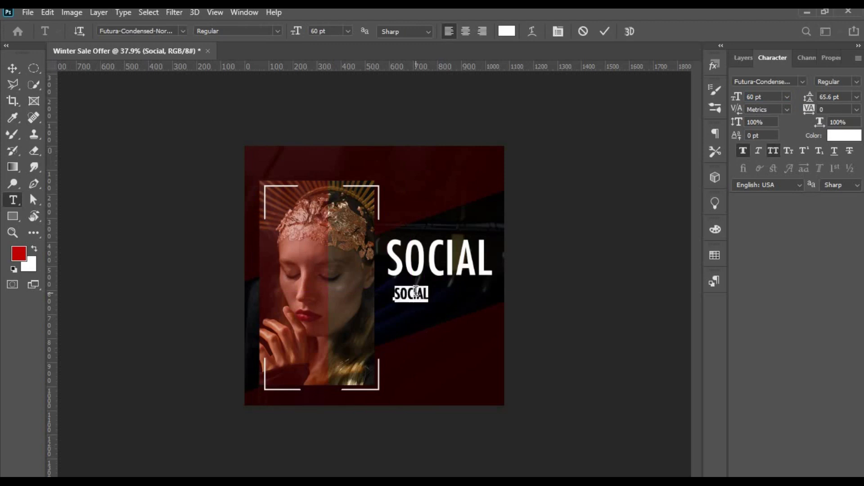
pyautogui.write('MEDIA B')
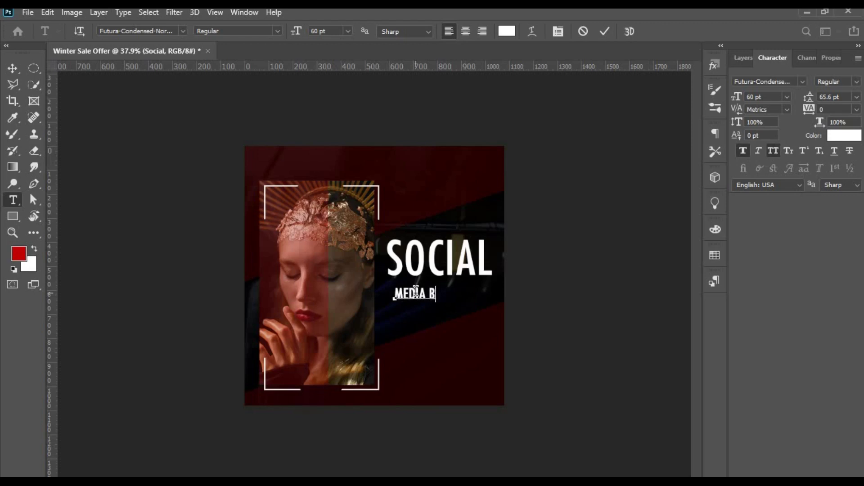
pyautogui.write('ANNER')
pyautogui.hotkey('ctrl', 'a')
pyautogui.hotkey('ctrl', 'Return')
pyautogui.press('v')
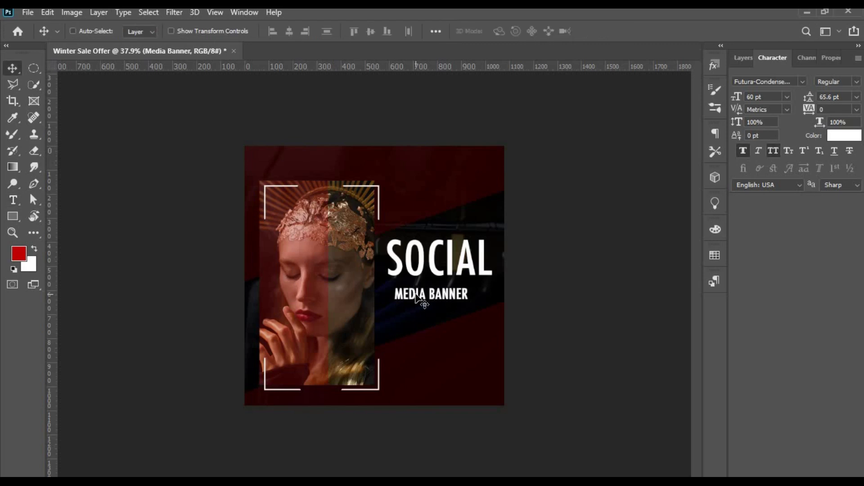
# - Scale MEDIA BANNER up to match SOCIAL's width
pyautogui.hotkey('ctrl', 't')
pyautogui.moveTo(469, 301)
pyautogui.mouseDown()
pyautogui.moveTo(480, 305)
pyautogui.moveTo(464, 293)
pyautogui.moveTo(497, 306)
pyautogui.mouseUp()
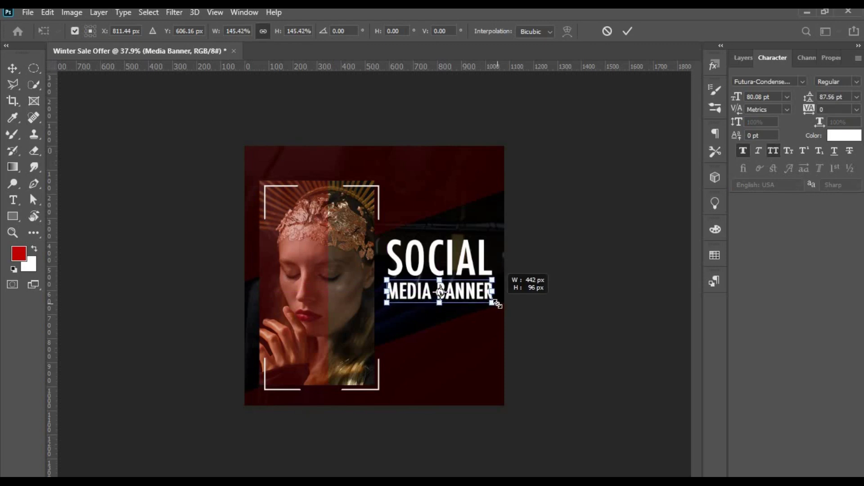
pyautogui.press('Return')
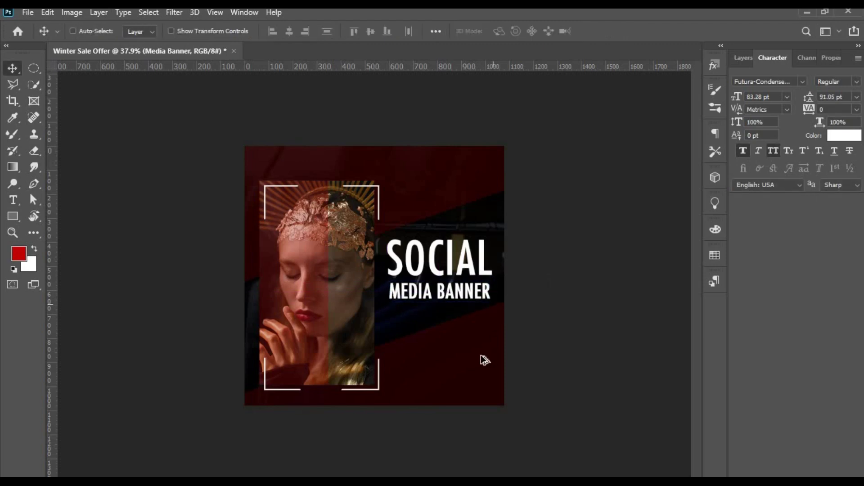
pyautogui.scroll(1, 463, 345)
pyautogui.press('ctrl')
# - Duplicate MEDIA BANNER to a spot just above SOCIAL
pyautogui.click(457, 265)
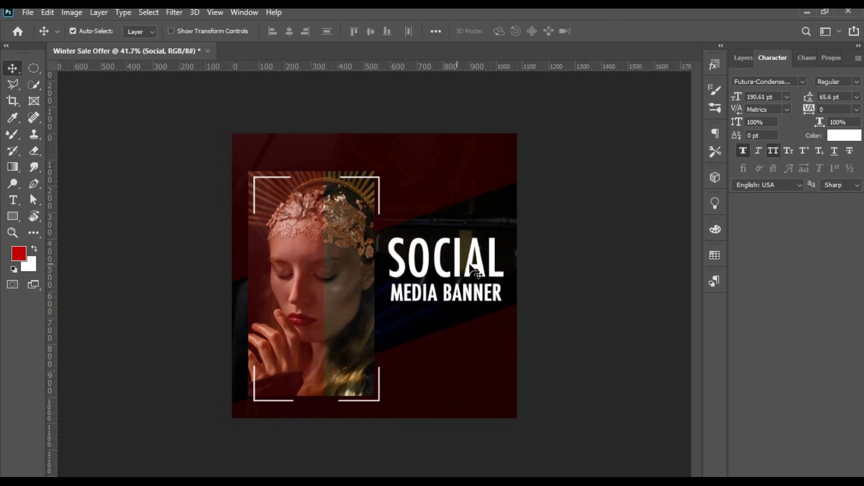
pyautogui.moveTo(458, 265); pyautogui.dragTo(447, 209)
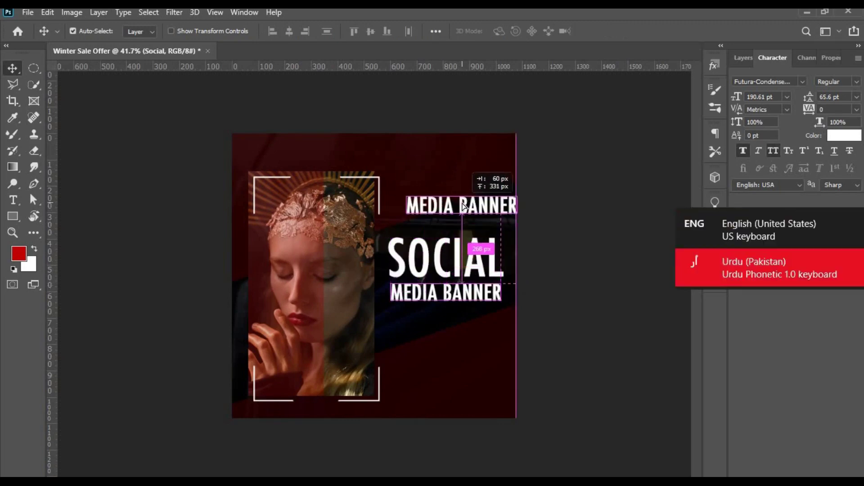
pyautogui.click(732, 236)
pyautogui.moveTo(452, 221); pyautogui.dragTo(453, 223)
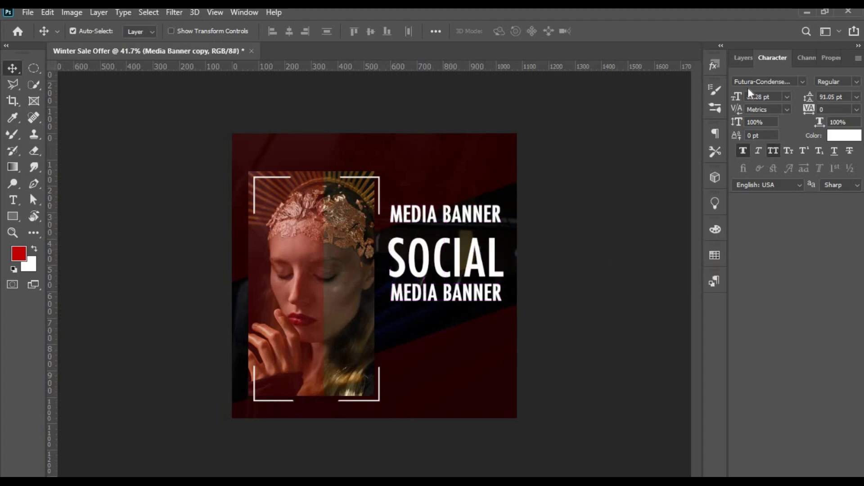
# - Set the top copy to Brittany Signature, All Caps off, at 50 pt
pyautogui.click(762, 82)
pyautogui.click(802, 82)
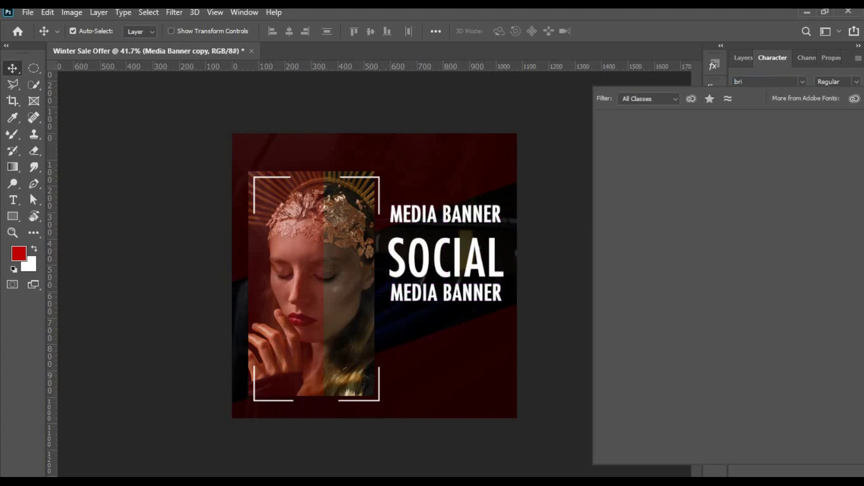
pyautogui.click(792, 134)
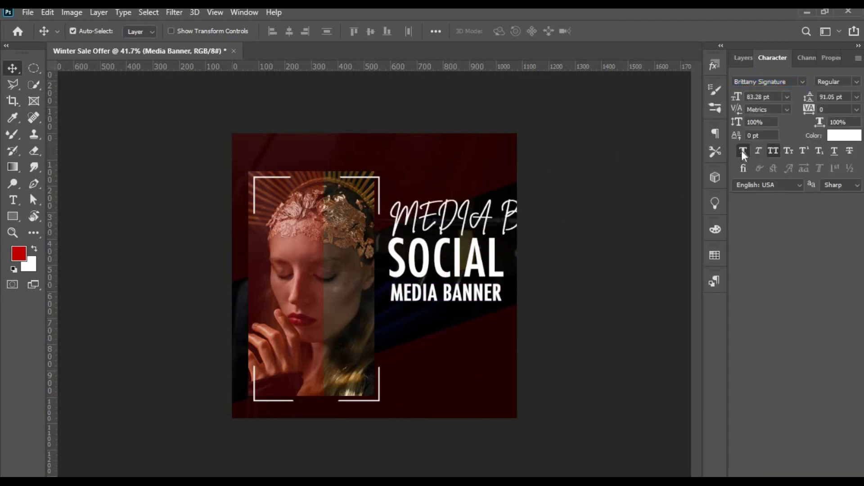
pyautogui.click(773, 151)
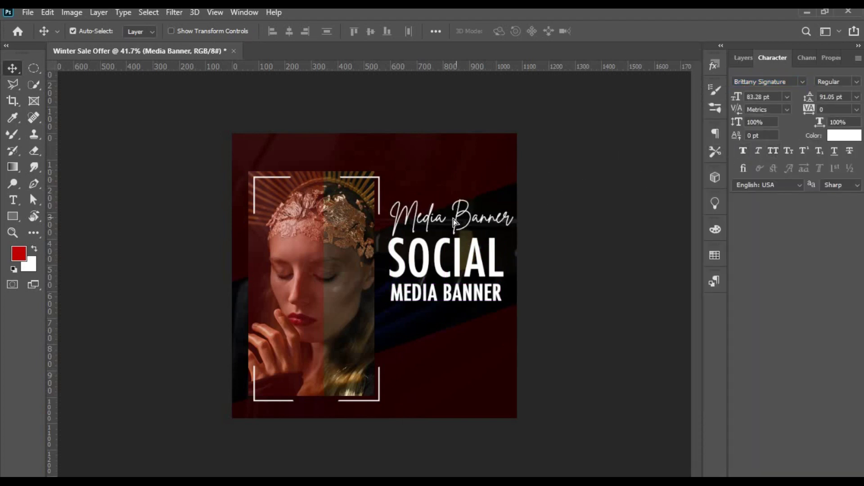
pyautogui.moveTo(459, 219); pyautogui.dragTo(453, 221)
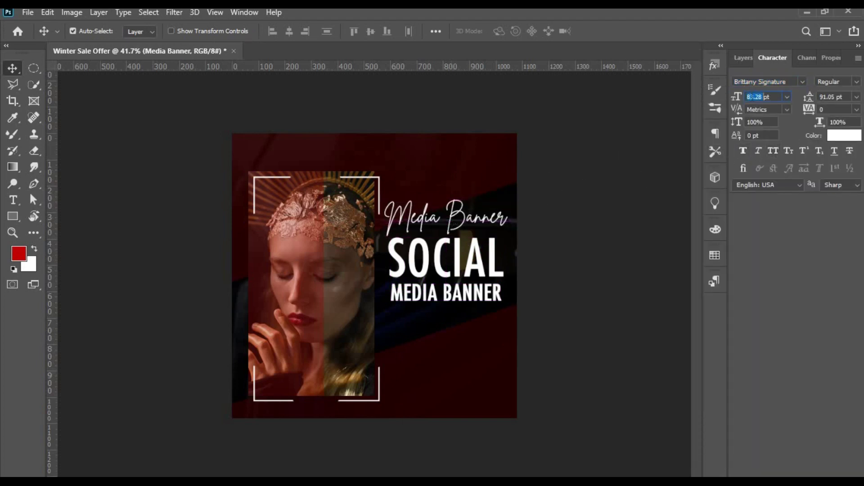
pyautogui.write('50')
pyautogui.press('Return')
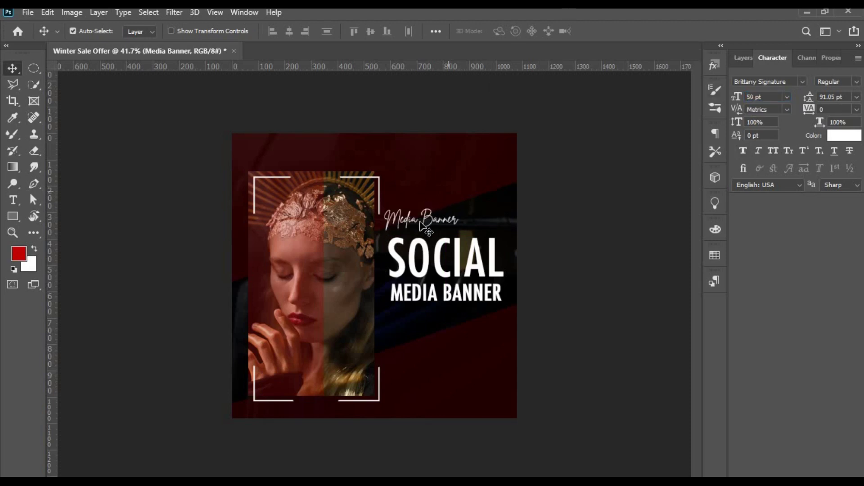
# - Retype the script line as 'Winter Sale', move it up-right and enlarge it
pyautogui.doubleClick(419, 224)
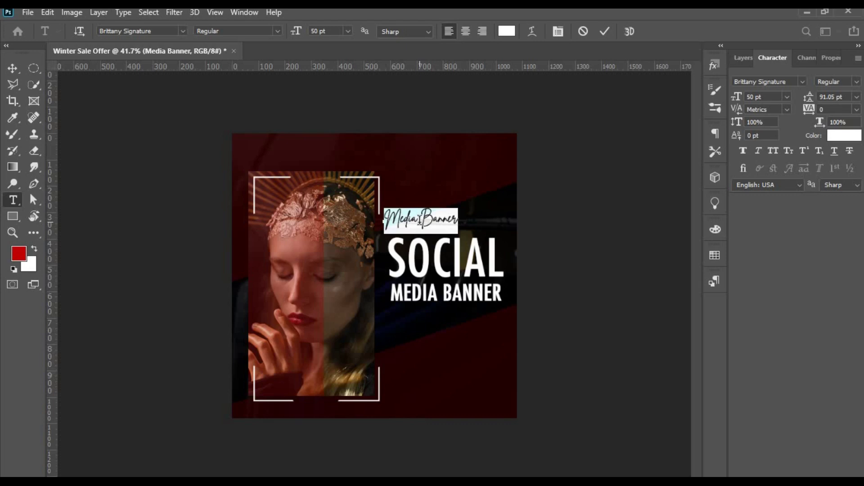
pyautogui.write('Winter')
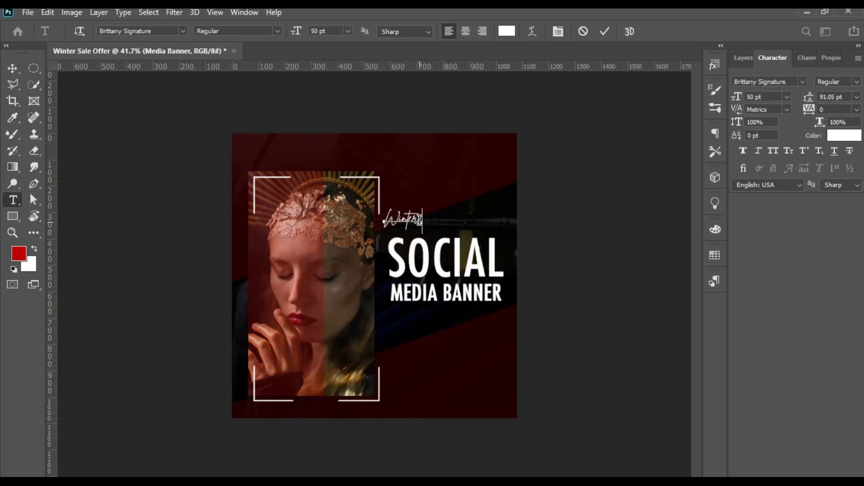
pyautogui.write(' Sale offer')
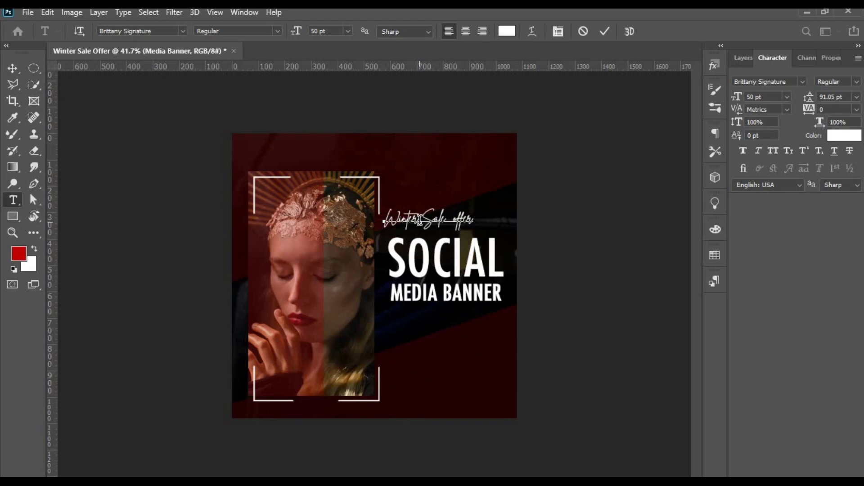
pyautogui.press('BackSpace')
pyautogui.press('BackSpace')
pyautogui.press('BackSpace')
pyautogui.press('BackSpace')
pyautogui.press('BackSpace')
pyautogui.hotkey('ctrl', 'Return')
pyautogui.press('v')
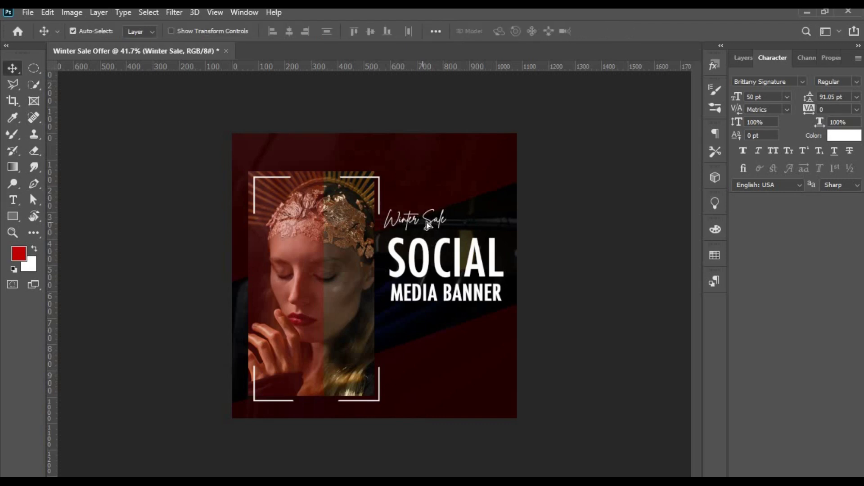
pyautogui.moveTo(428, 224); pyautogui.dragTo(483, 205)
pyautogui.hotkey('ctrl', 't')
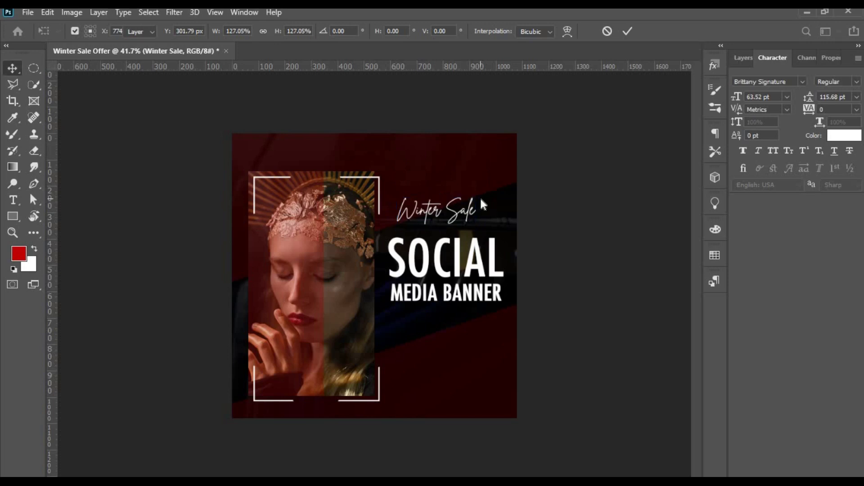
pyautogui.press('Return')
# - Colour Winter Sale yellow #fcff00 above SOCIAL and drag a MEDIA BANNER copy over the photo
pyautogui.click(850, 139)
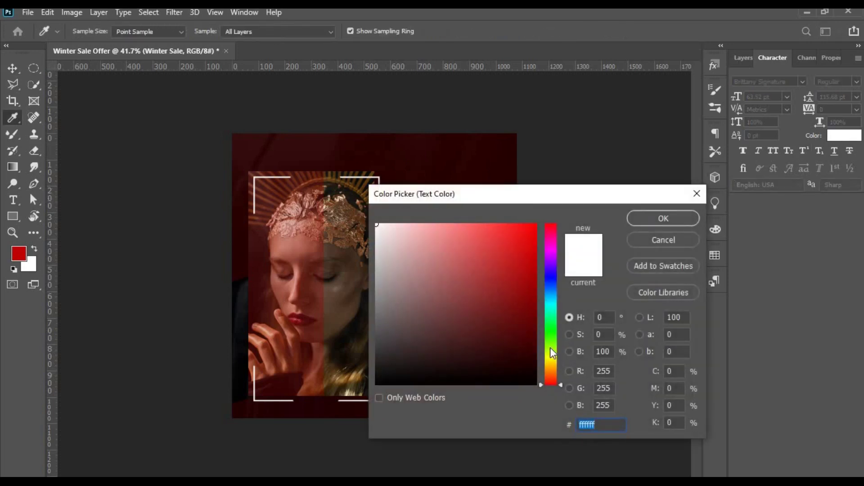
pyautogui.click(552, 363)
pyautogui.write('fcff00')
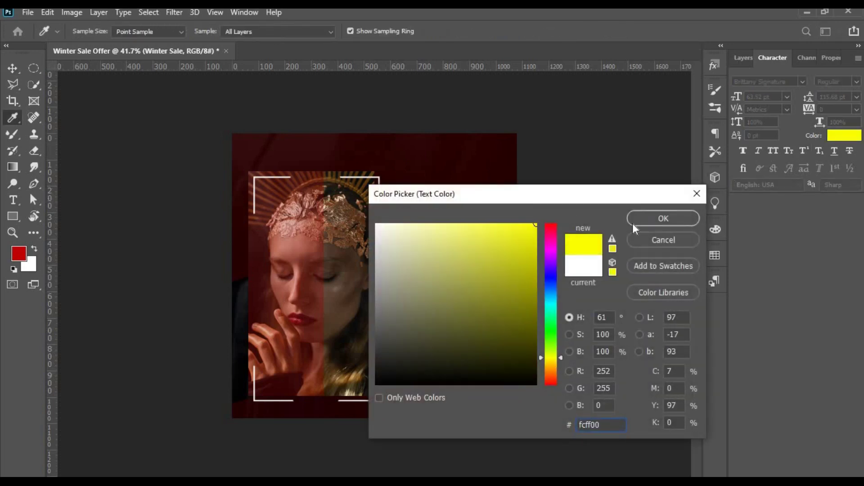
pyautogui.click(632, 221)
pyautogui.moveTo(445, 215); pyautogui.dragTo(450, 226)
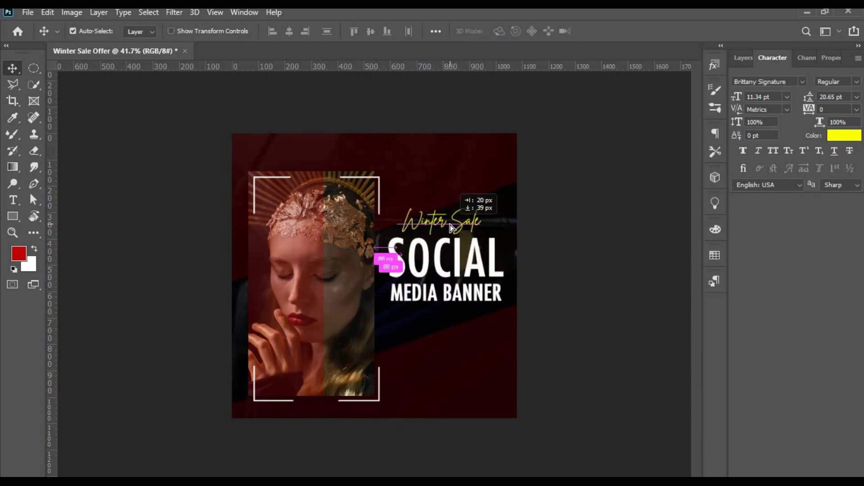
pyautogui.moveTo(450, 225); pyautogui.dragTo(454, 230)
pyautogui.scroll(-2, 440, 285)
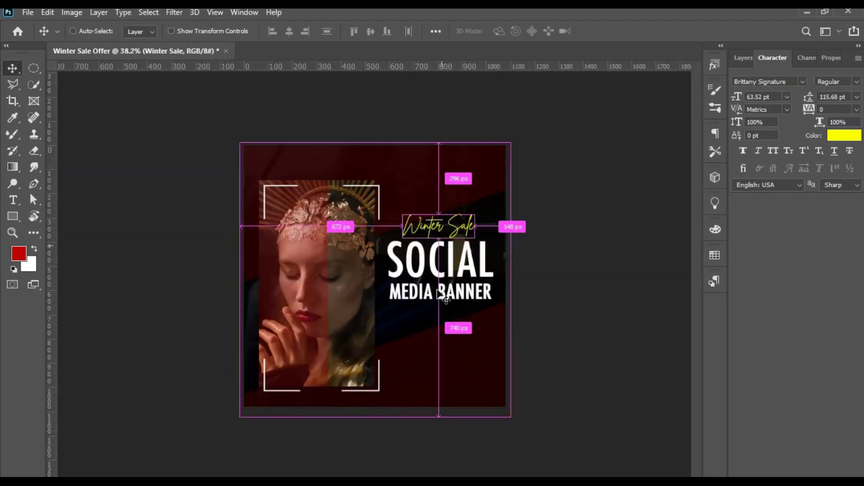
pyautogui.moveTo(395, 284); pyautogui.dragTo(283, 232)
# - Raise the red overlay rectangle's opacity to 44%
pyautogui.click(298, 280)
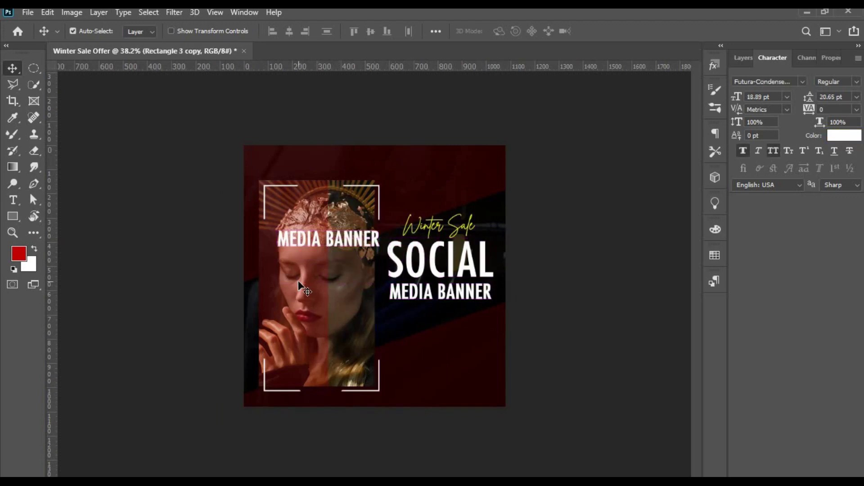
pyautogui.click(745, 59)
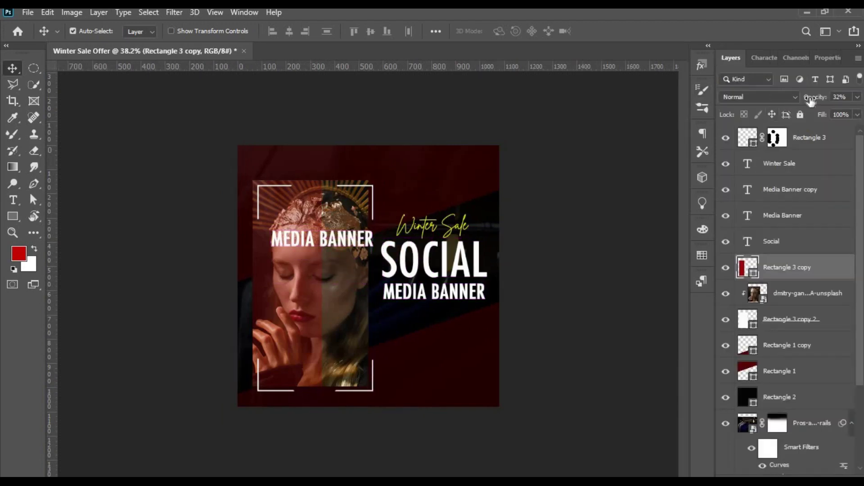
pyautogui.moveTo(810, 101); pyautogui.dragTo(814, 100)
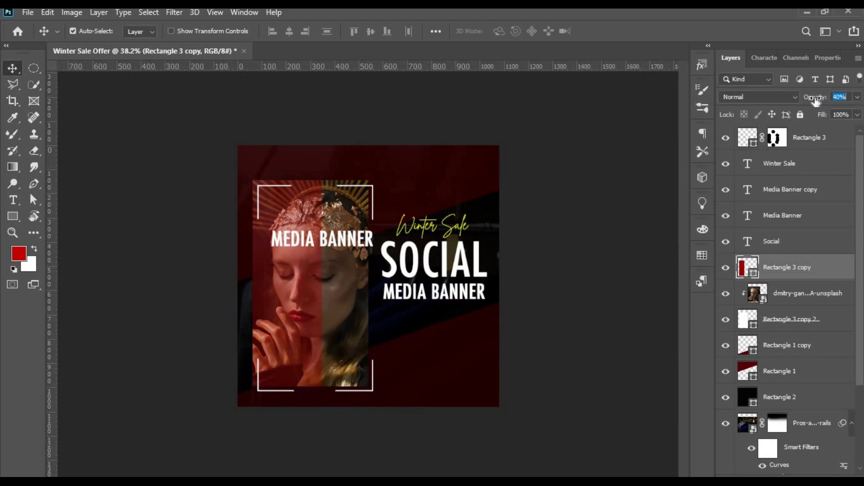
# - Move the copied MEDIA BANNER text to the frame's top-left and retype it as '20-30'
pyautogui.moveTo(322, 222); pyautogui.dragTo(316, 192)
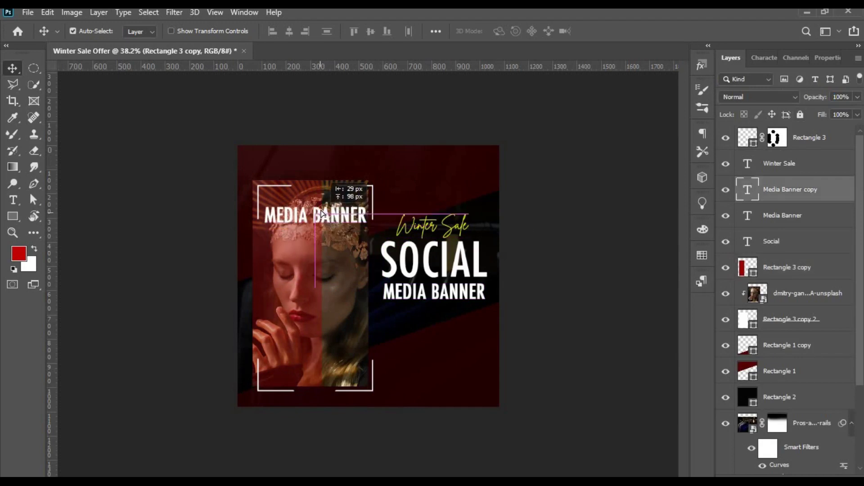
pyautogui.press('t')
pyautogui.doubleClick(306, 210)
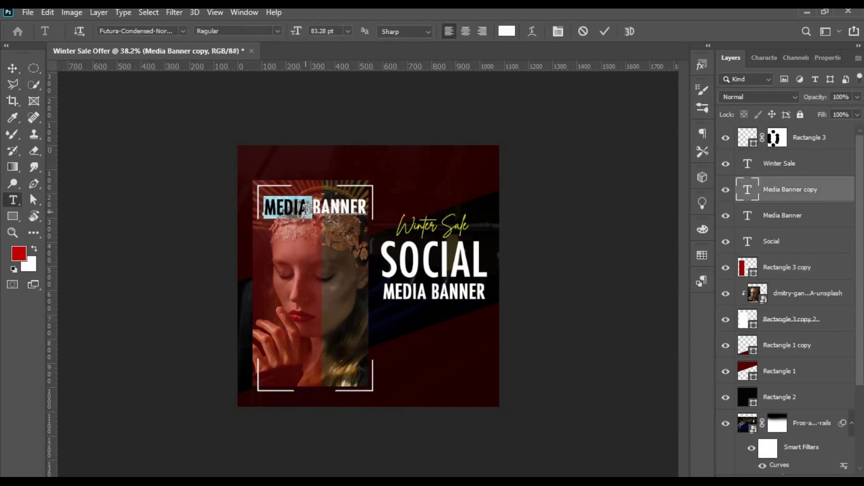
pyautogui.tripleClick(306, 208)
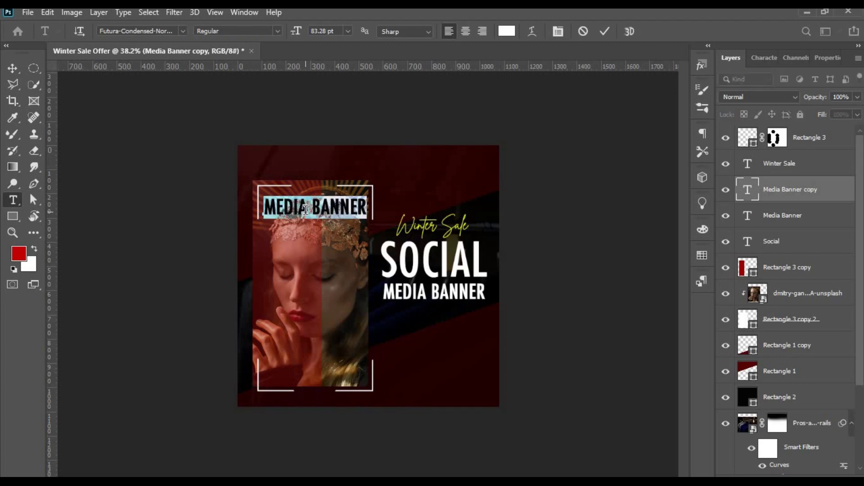
pyautogui.write('30')
pyautogui.press('BackSpace')
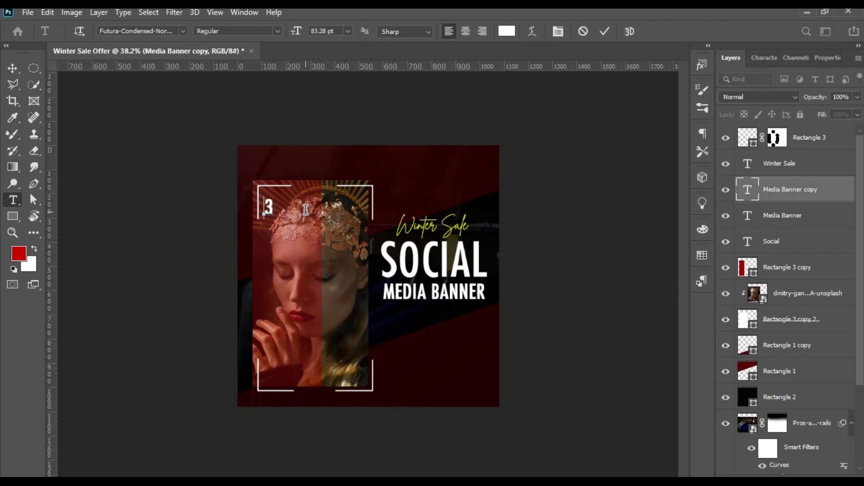
pyautogui.press('BackSpace')
pyautogui.write('20-')
pyautogui.write('30')
pyautogui.hotkey('ctrl', 'Return')
# - Alt-drag a duplicate of '20-30' just below it and retype it as 'JUNE'
pyautogui.press('v')
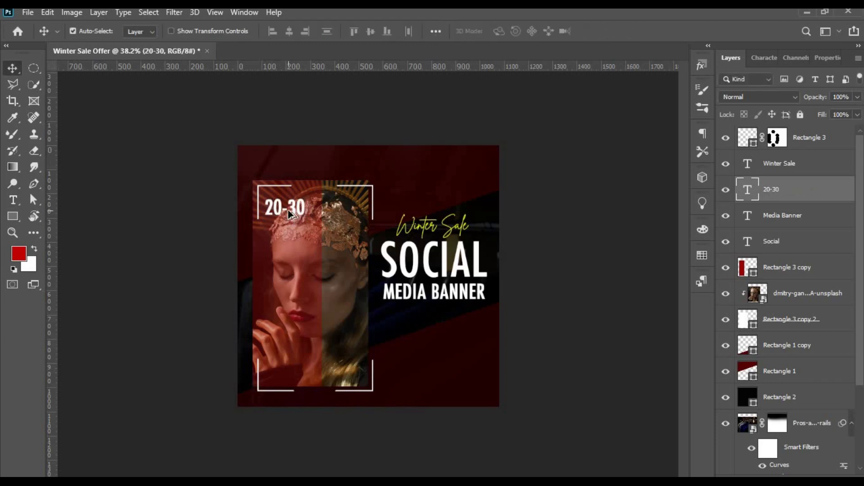
pyautogui.moveTo(288, 213); pyautogui.dragTo(289, 230)
pyautogui.press('t')
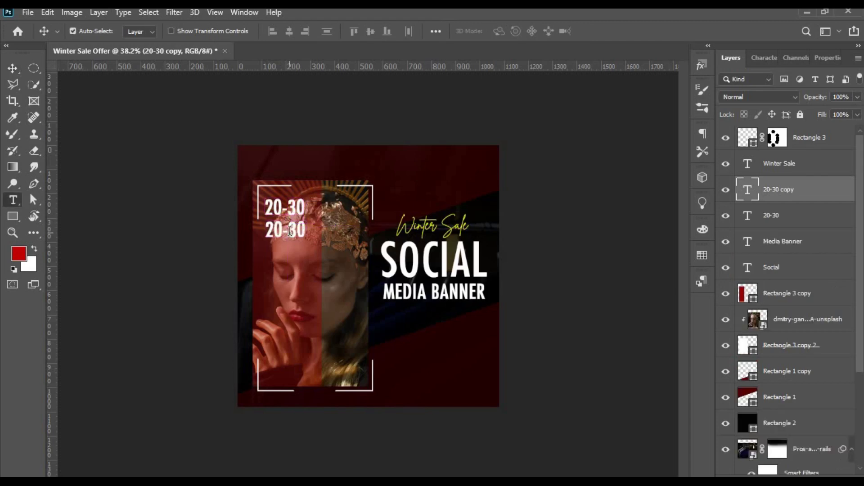
pyautogui.doubleClick(290, 231)
pyautogui.write('JUNE')
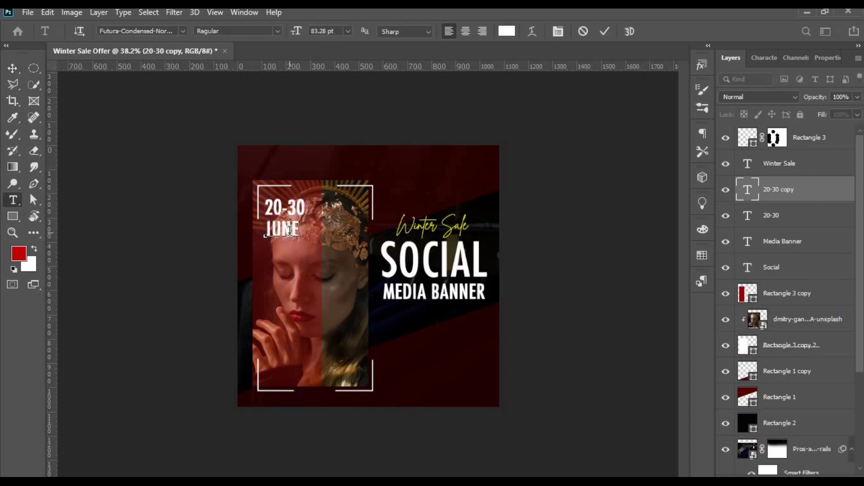
pyautogui.hotkey('ctrl', 'Return')
pyautogui.hotkey('ctrl', '+')
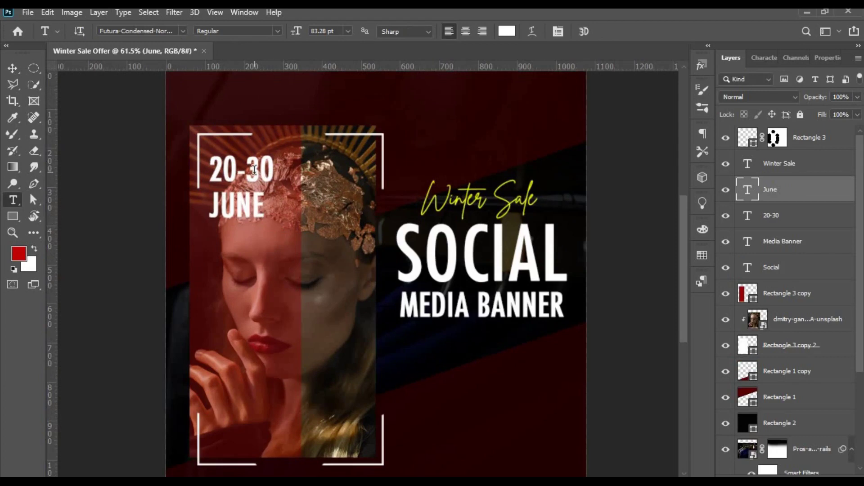
# - Move the '20-30' text toward the frame corner and commit its transform
pyautogui.press('v')
pyautogui.moveTo(256, 176)
pyautogui.mouseDown()
pyautogui.moveTo(251, 163)
pyautogui.moveTo(254, 170)
pyautogui.mouseUp()
pyautogui.hotkey('ctrl', 't')
pyautogui.press('Return')
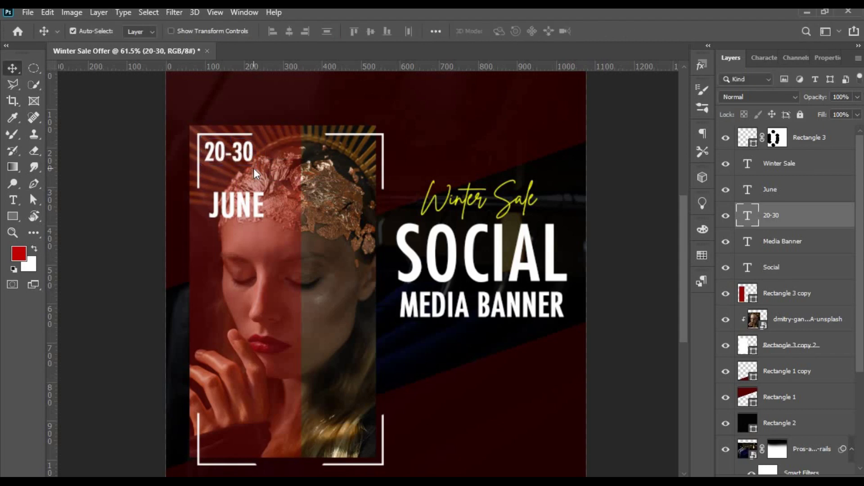
# - Resize 'JUNE' and place it directly under '20-30', matching its width
pyautogui.click(246, 201)
pyautogui.hotkey('ctrl', 't')
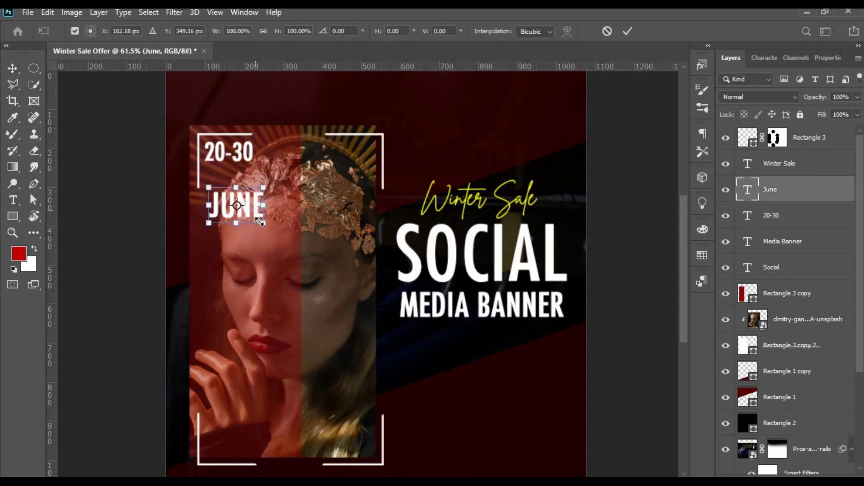
pyautogui.moveTo(261, 222); pyautogui.dragTo(250, 212)
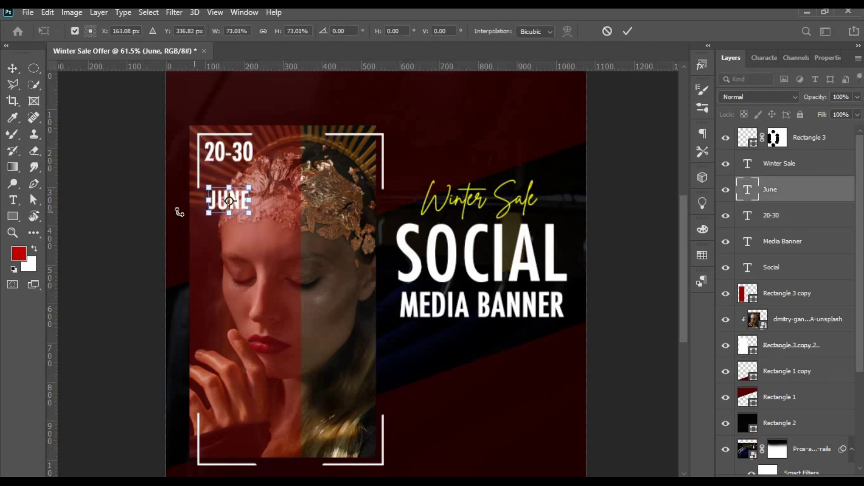
pyautogui.press('Return')
pyautogui.moveTo(231, 202); pyautogui.dragTo(231, 177)
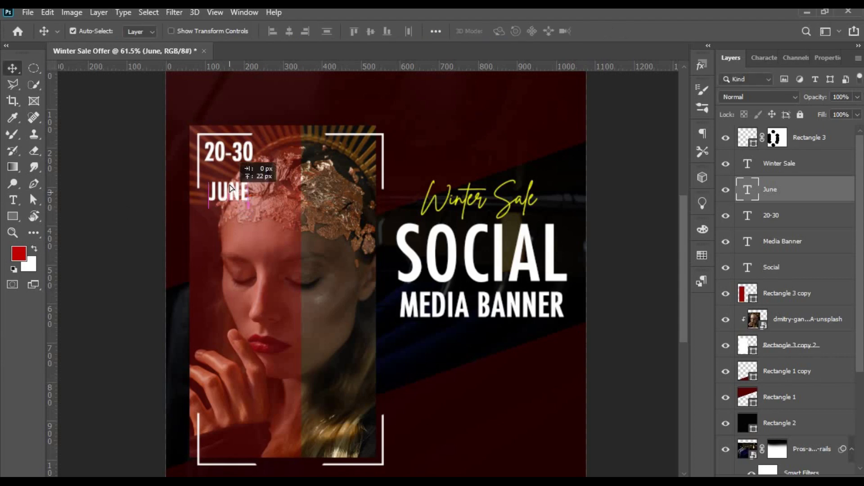
pyautogui.hotkey('ctrl', 't')
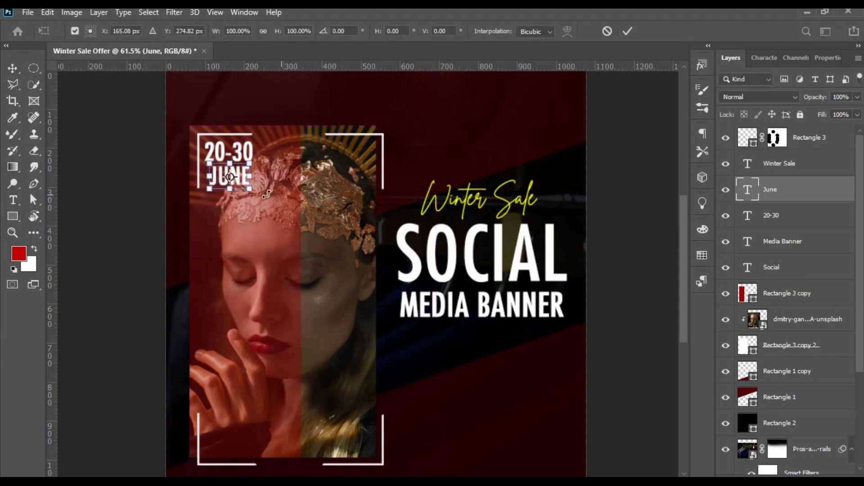
pyautogui.moveTo(252, 189); pyautogui.dragTo(244, 184)
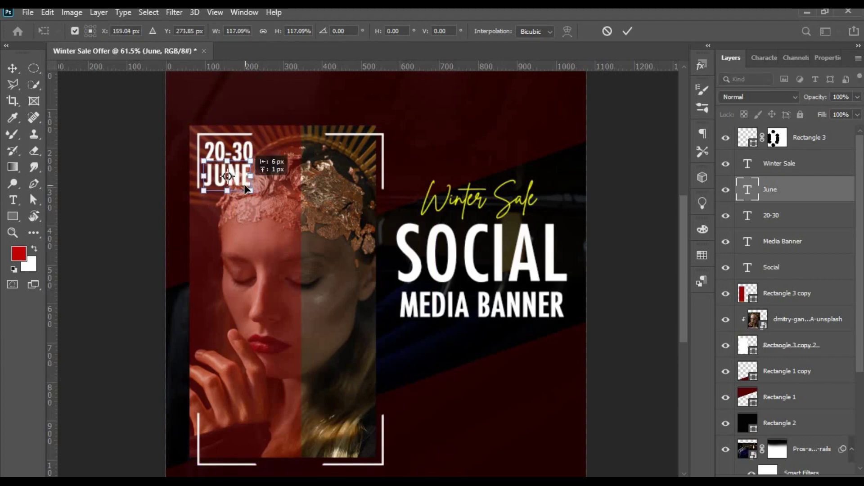
pyautogui.press('Return')
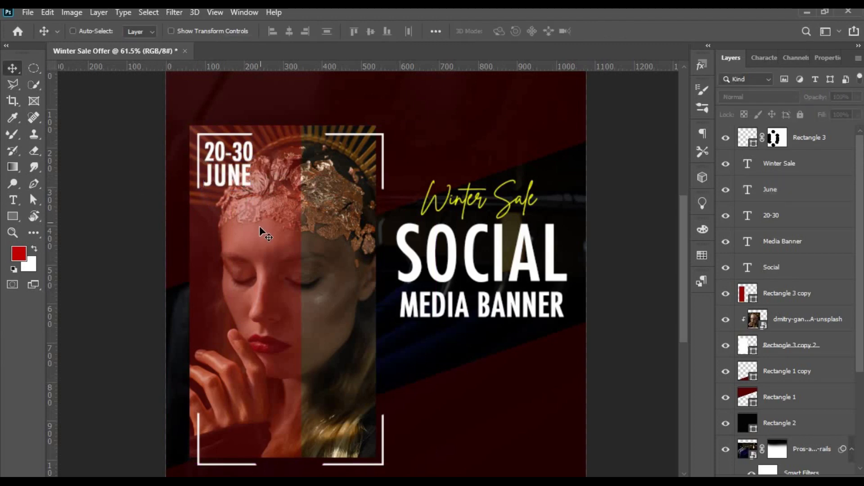
# - Enlarge the '20-30' text to about 127%
pyautogui.scroll(-1, 261, 232)
pyautogui.scroll(2, 253, 211)
pyautogui.press('ctrl')
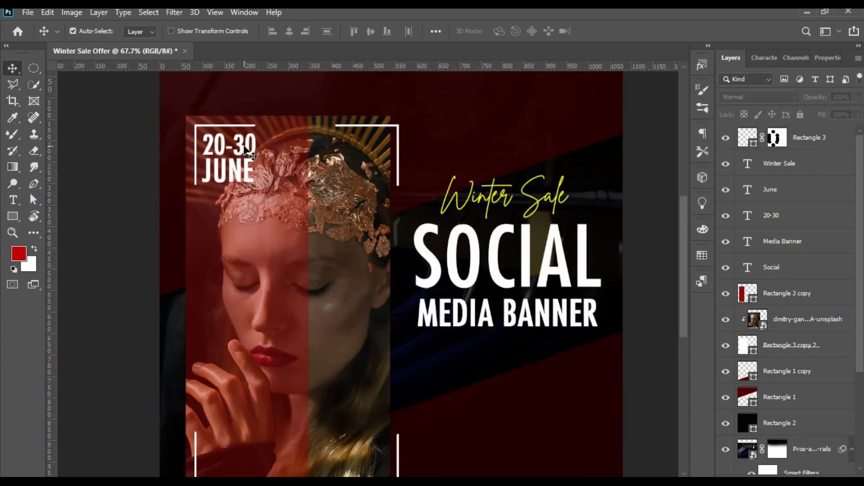
pyautogui.click(247, 153)
pyautogui.hotkey('ctrl', 't')
pyautogui.moveTo(257, 131); pyautogui.dragTo(265, 130)
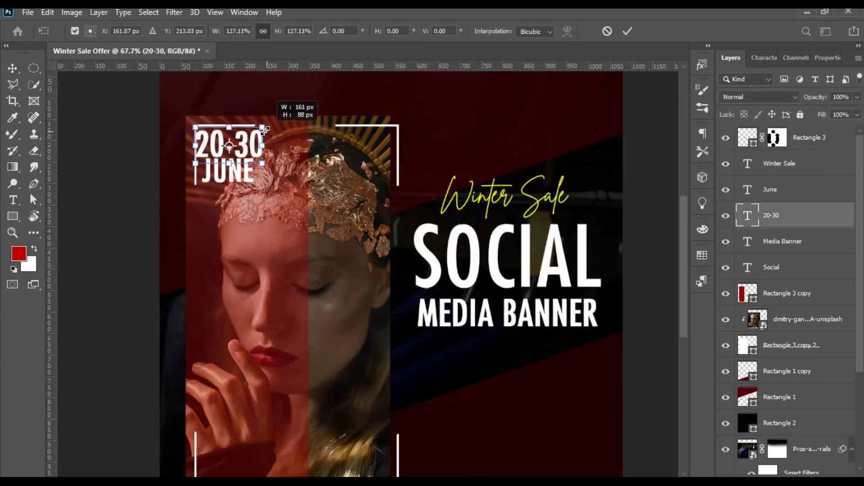
pyautogui.press('Return')
# - Nudge '20-30' right and 'JUNE' down into a tight date block
pyautogui.hotkey('shift', 'Right')
pyautogui.hotkey('shift', 'Right')
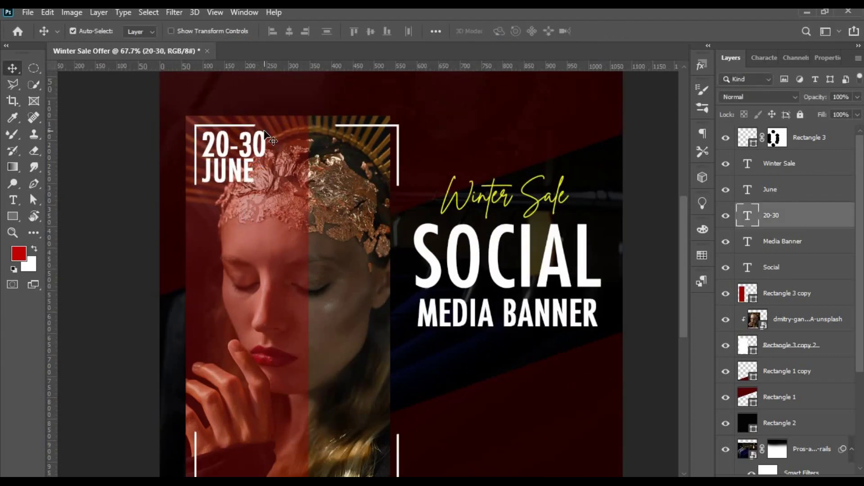
pyautogui.press('Right')
pyautogui.press('Right')
pyautogui.press('Right')
pyautogui.press('Right')
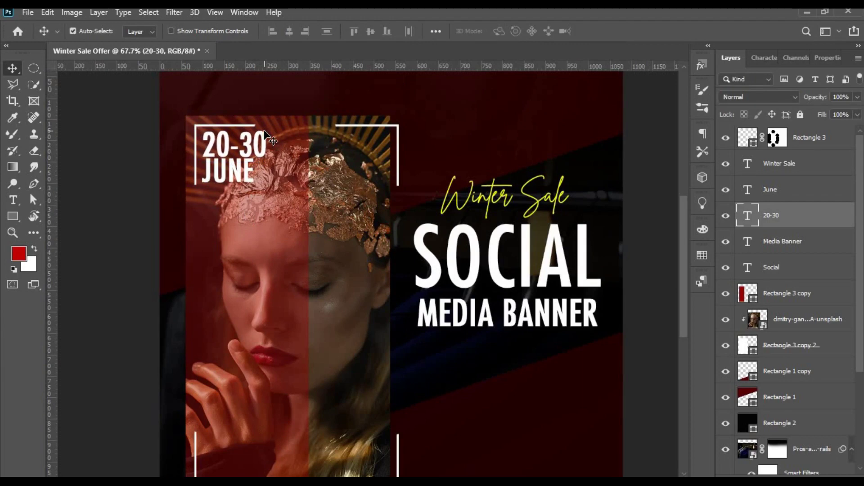
pyautogui.keyDown('ctrl'); pyautogui.click(242, 179); pyautogui.keyUp('ctrl')
pyautogui.hotkey('shift', 'Down')
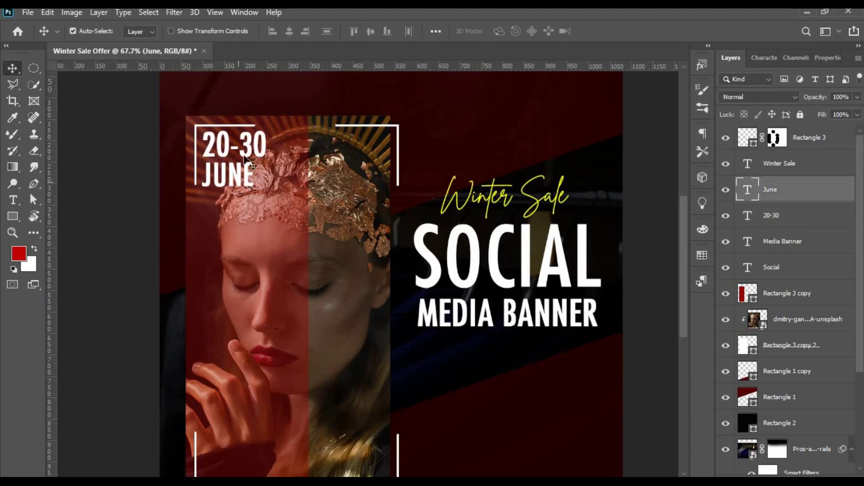
pyautogui.scroll(-5, 492, 343)
pyautogui.scroll(5, 492, 343)
pyautogui.scroll(-1, 498, 347)
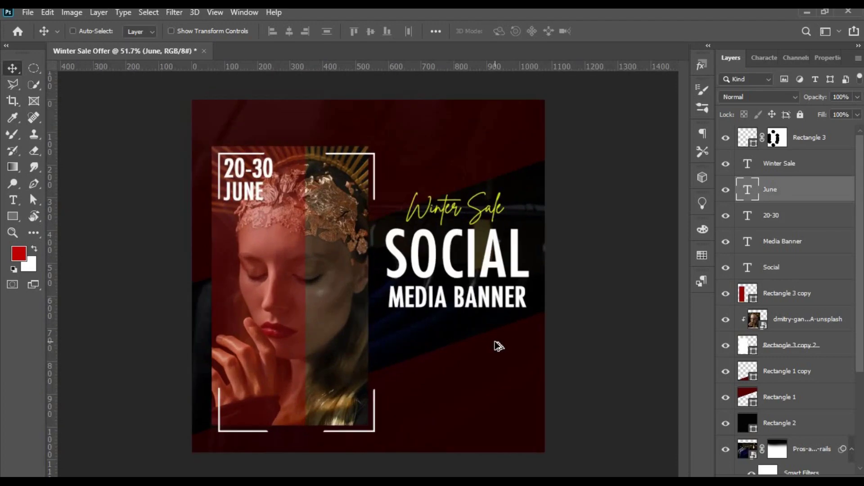
pyautogui.click(257, 171)
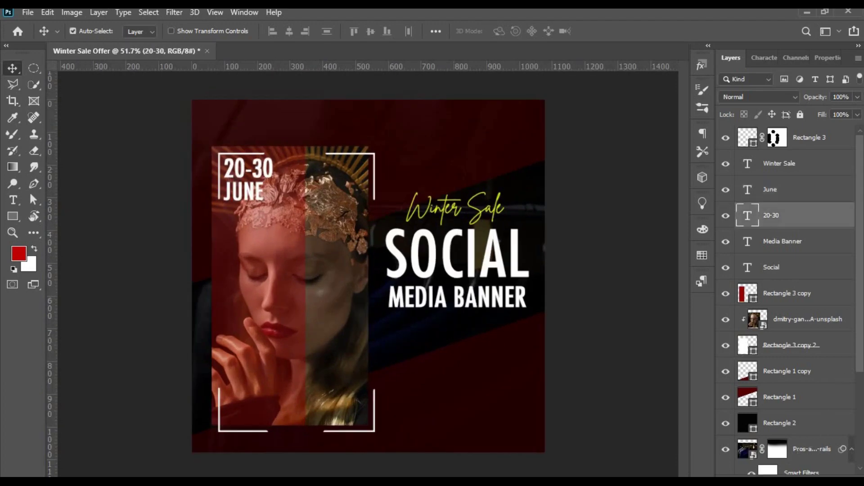
# - Give '20-30' a drop shadow with 97% opacity, 4 px distance and 5 px size
pyautogui.click(770, 474)
pyautogui.click(769, 475)
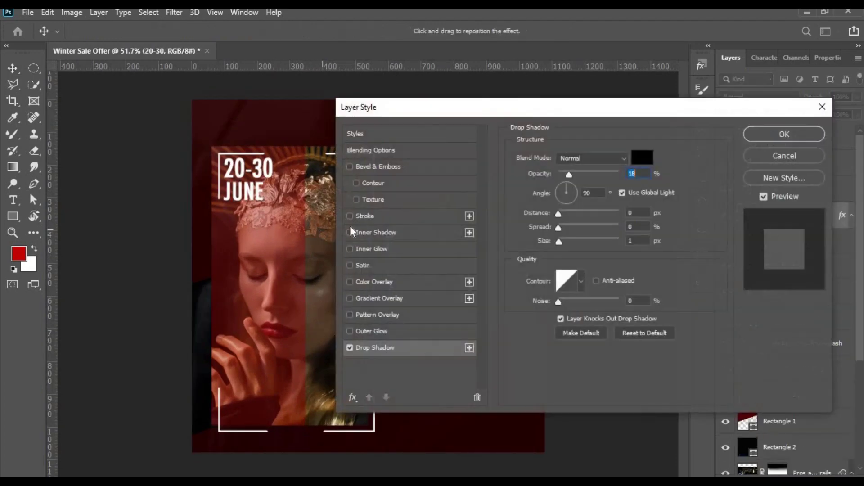
pyautogui.moveTo(569, 174); pyautogui.dragTo(608, 175)
pyautogui.press('Tab')
pyautogui.press('Tab')
pyautogui.write('5')
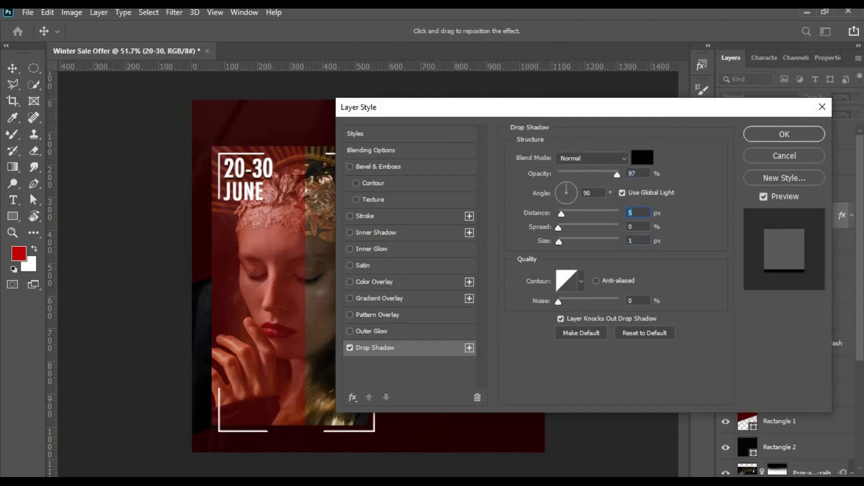
pyautogui.write('4')
pyautogui.click(635, 241)
pyautogui.press('Up')
pyautogui.press('Up')
pyautogui.press('Up')
pyautogui.press('Up')
pyautogui.click(778, 137)
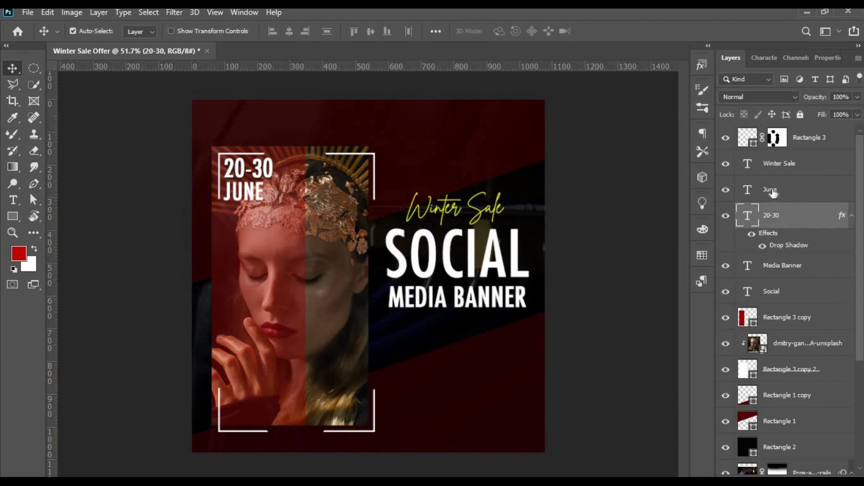
# - Copy the 20-30 date's drop shadow effect onto the JUNE text layer
pyautogui.moveTo(799, 250); pyautogui.dragTo(788, 191)
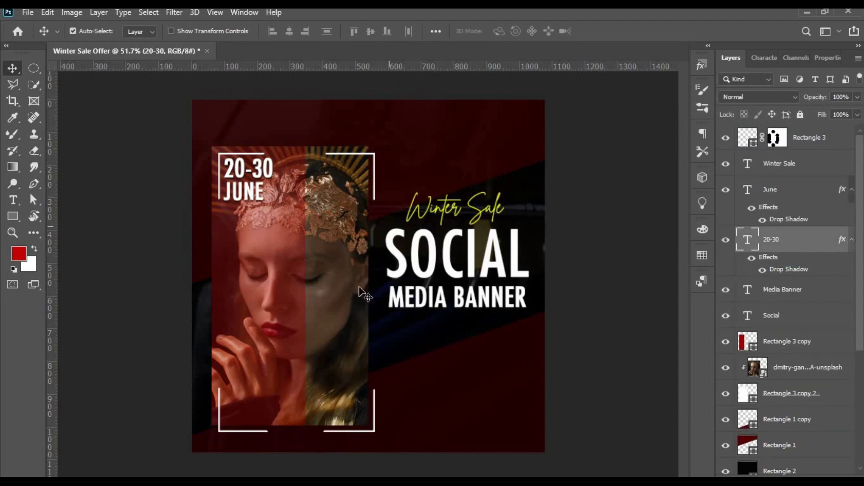
pyautogui.scroll(-3, 315, 298)
pyautogui.scroll(3, 315, 298)
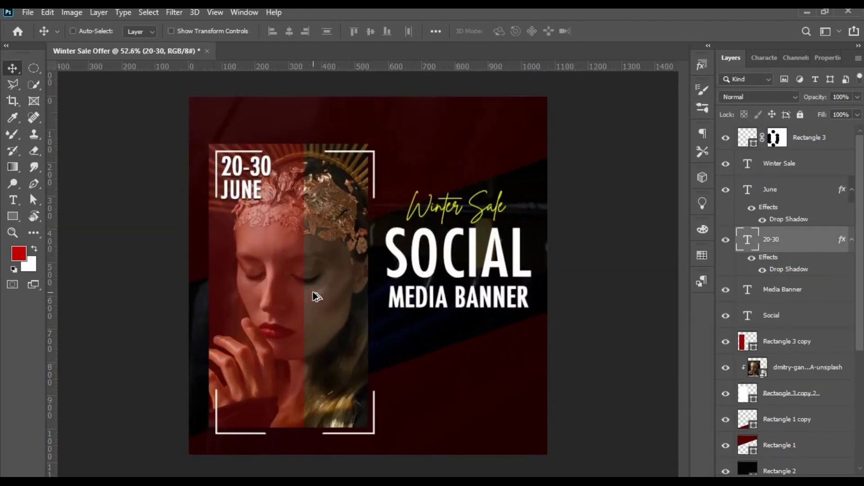
pyautogui.scroll(3, 317, 296)
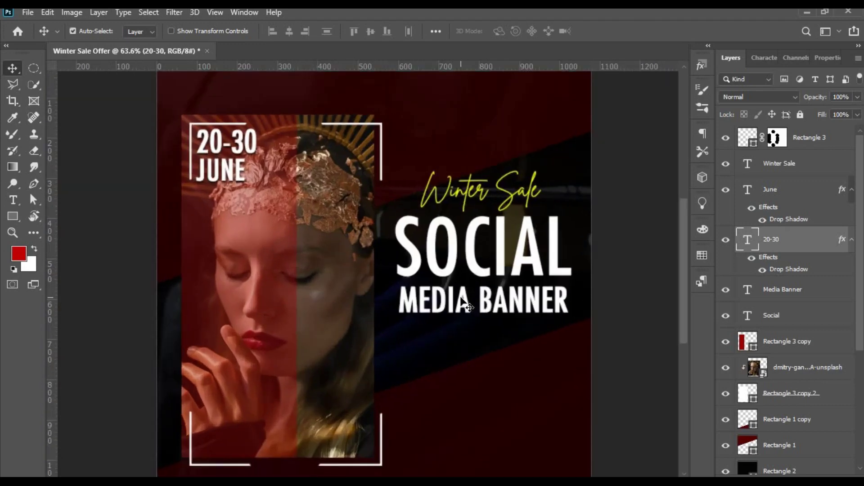
# - Duplicate MEDIA BANNER onto the photo and retype the copy as BEST COLLECTION EVER
pyautogui.moveTo(462, 302); pyautogui.dragTo(259, 290)
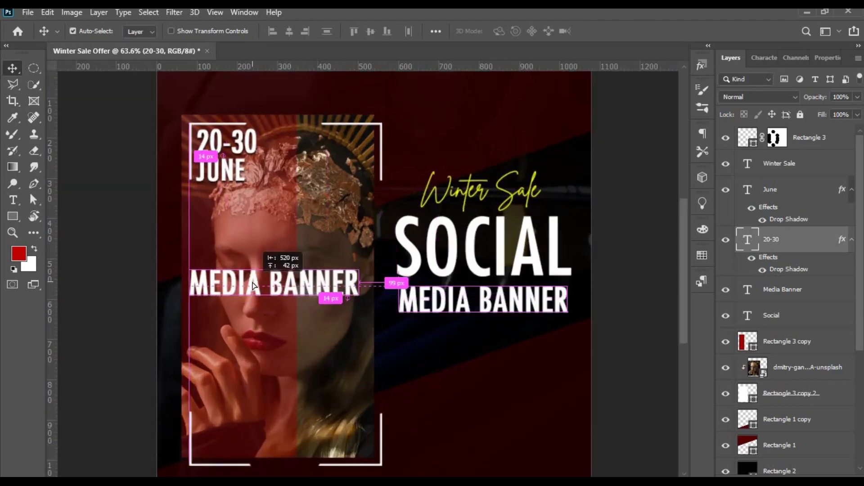
pyautogui.doubleClick(254, 285)
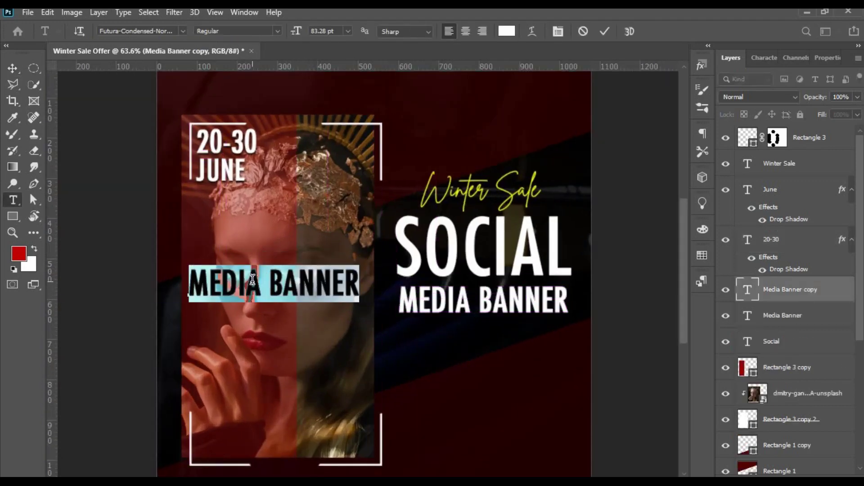
pyautogui.write('BEST ')
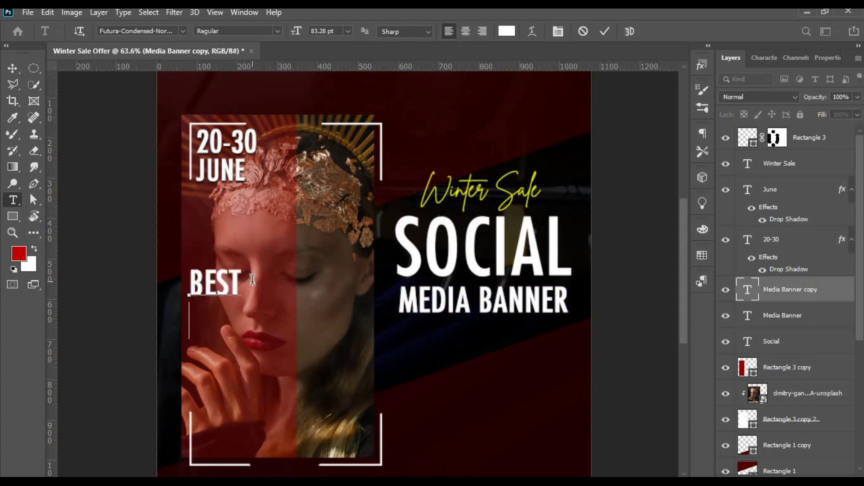
pyautogui.write('COLLEVTION')
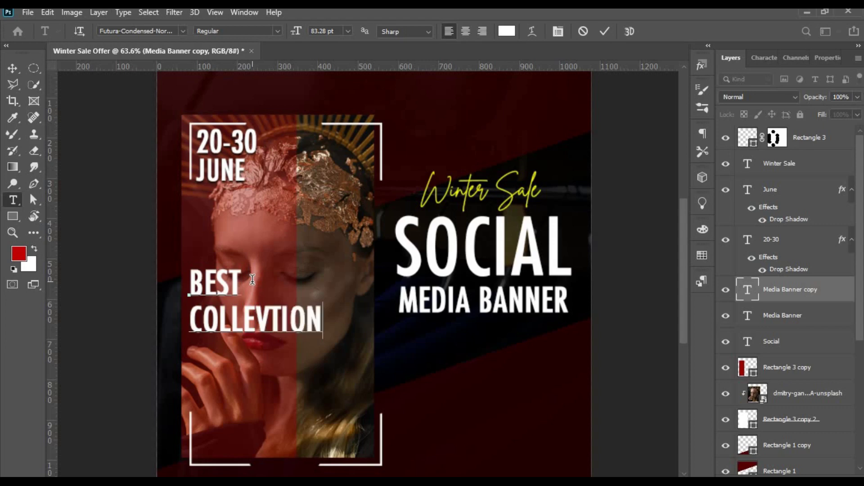
pyautogui.press('BackSpace')
pyautogui.press('BackSpace')
pyautogui.press('BackSpace')
pyautogui.press('BackSpace')
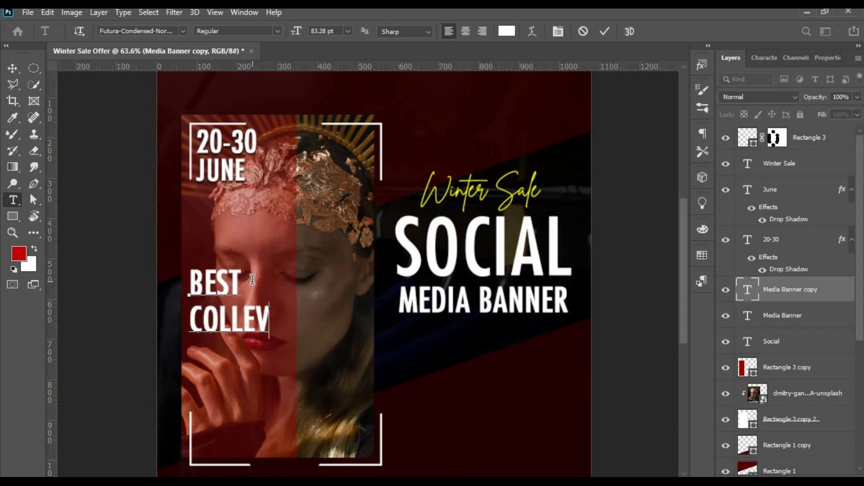
pyautogui.press('BackSpace')
pyautogui.write('CTION ')
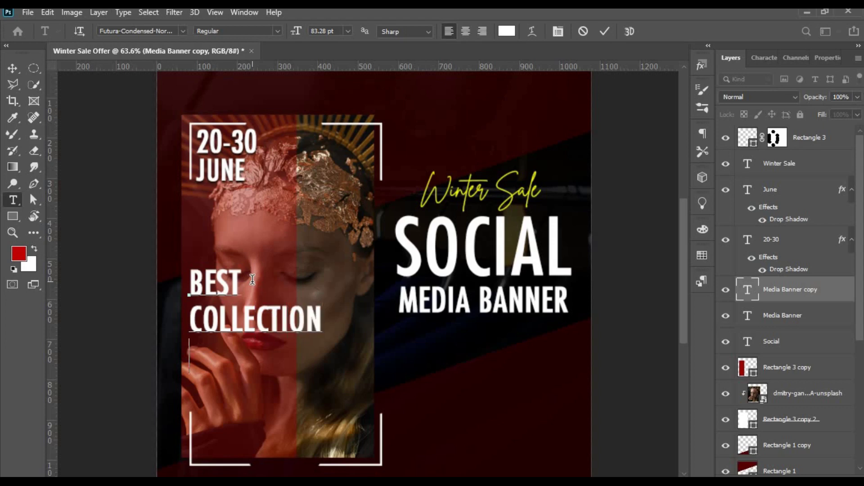
pyautogui.write('EVER')
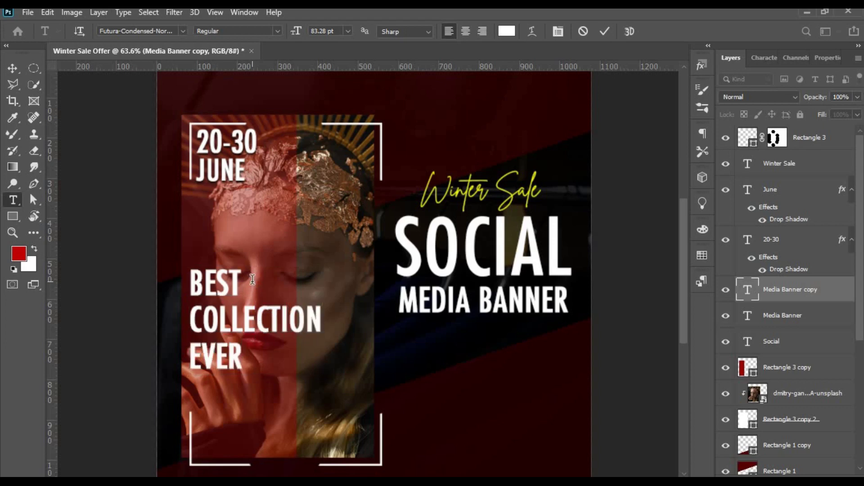
pyautogui.hotkey('ctrl', 'Return')
# - Move the BEST COLLECTION EVER text down to the bottom of the photo frame
pyautogui.press('v')
pyautogui.moveTo(244, 351); pyautogui.dragTo(254, 407)
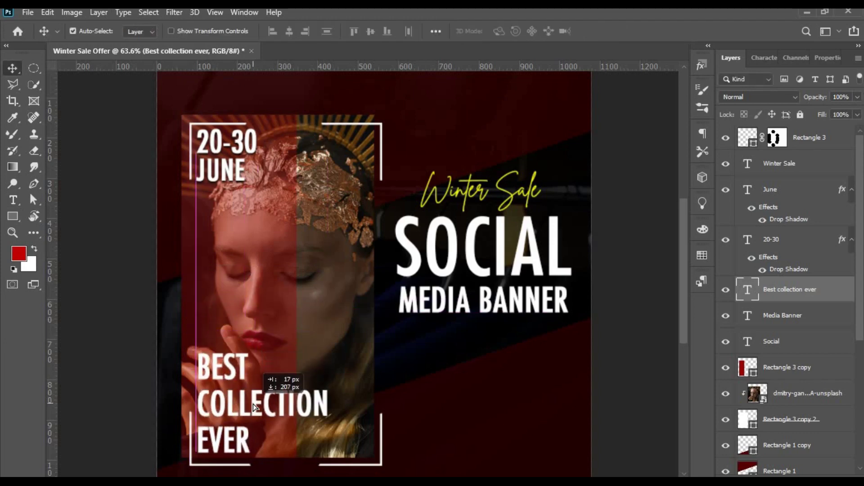
pyautogui.scroll(-3, 448, 341)
pyautogui.scroll(2, 448, 341)
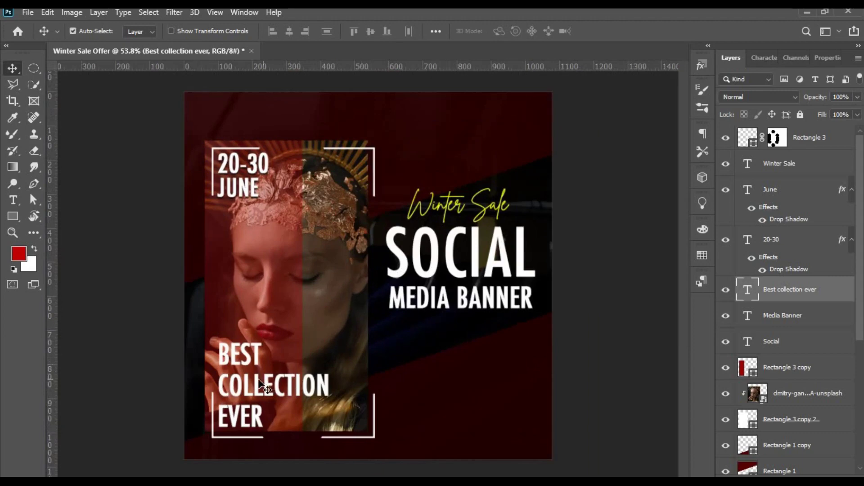
# - Copy the drop shadow onto BEST COLLECTION EVER and adjust its Drop Shadow settings
pyautogui.moveTo(788, 268); pyautogui.dragTo(792, 290)
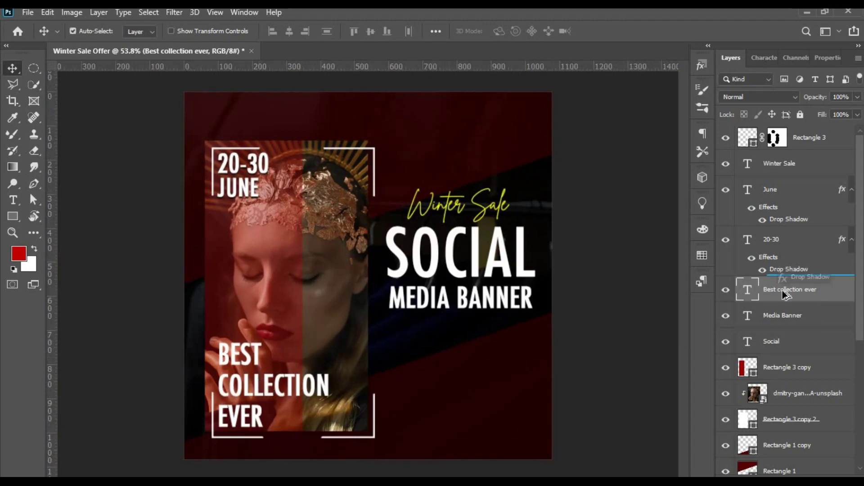
pyautogui.scroll(-1, 421, 321)
pyautogui.scroll(2, 421, 321)
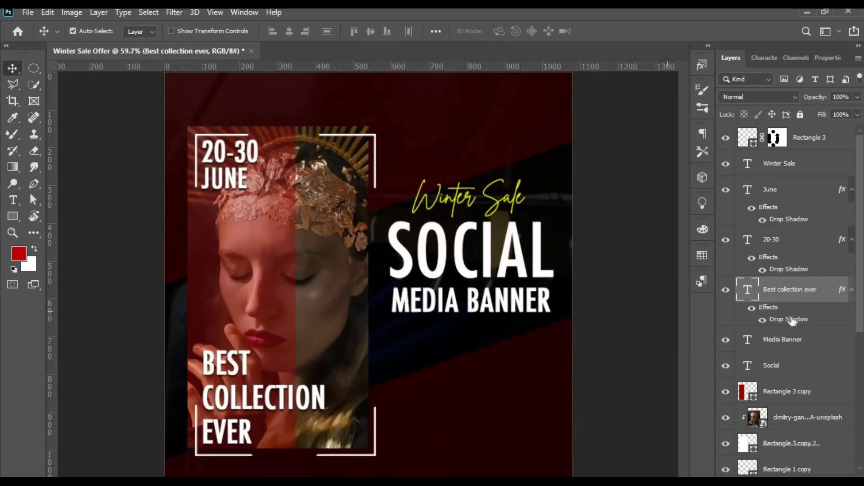
pyautogui.doubleClick(793, 320)
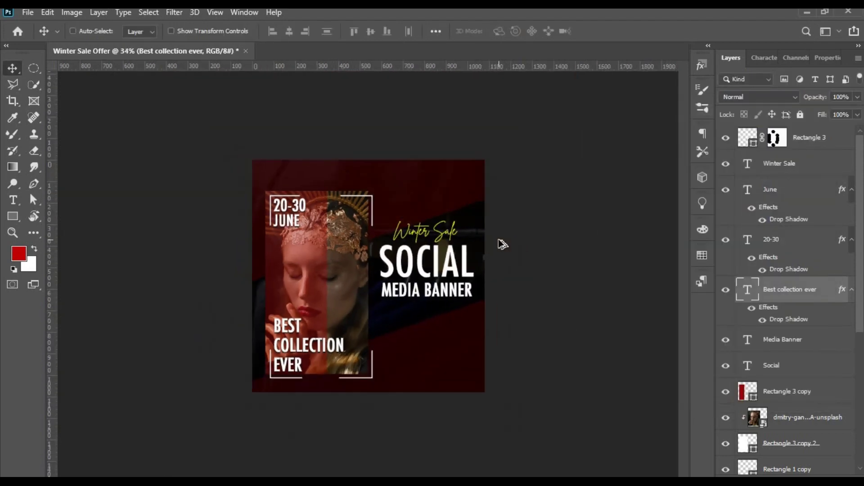
pyautogui.scroll(2, 501, 244)
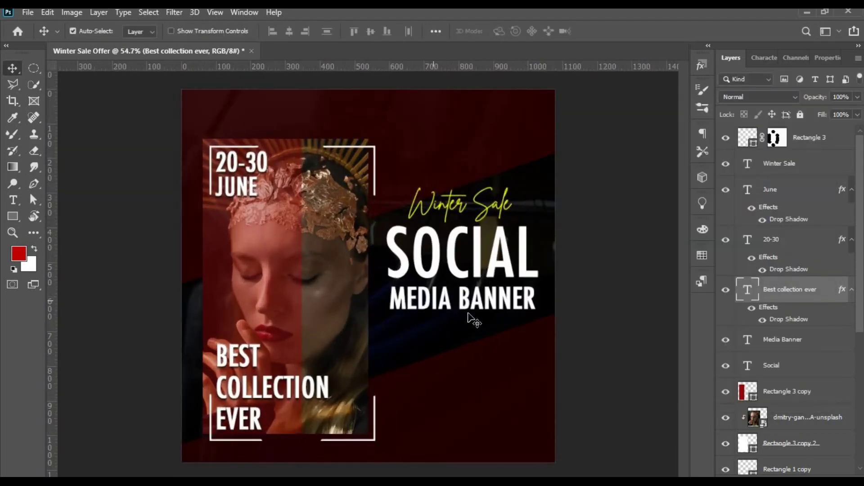
pyautogui.moveTo(470, 310); pyautogui.dragTo(473, 423)
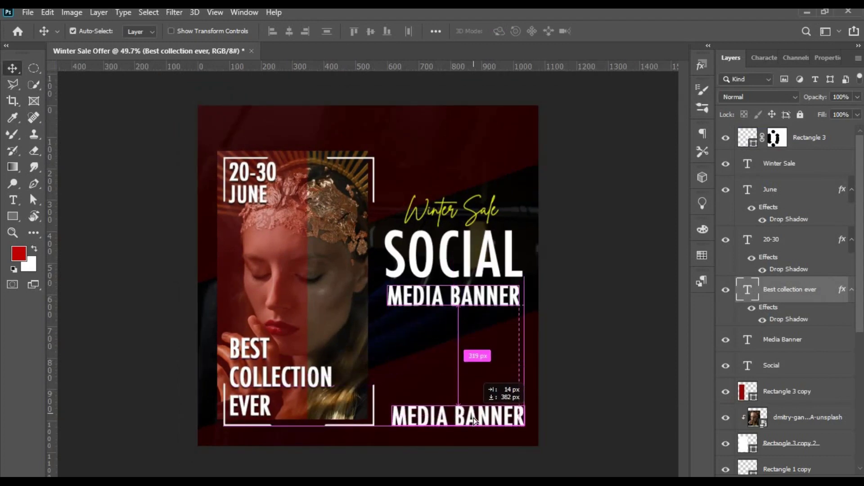
pyautogui.press('t')
pyautogui.click(474, 422)
pyautogui.hotkey('ctrl', 'a')
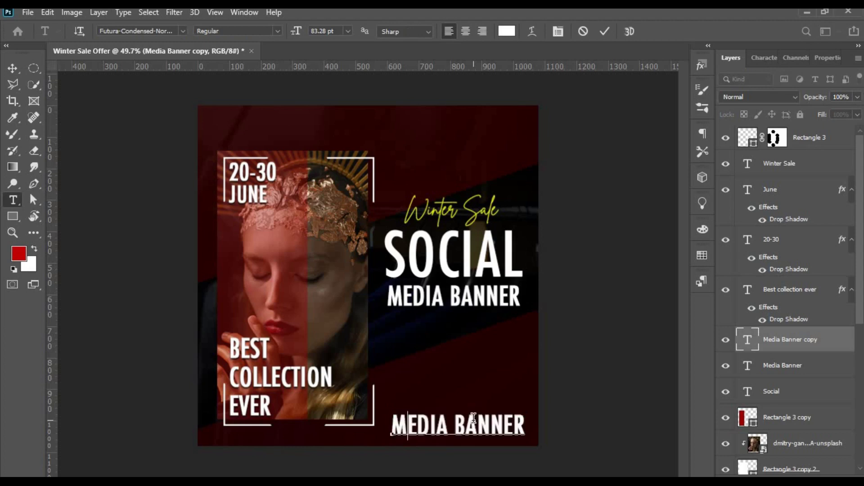
pyautogui.write('www')
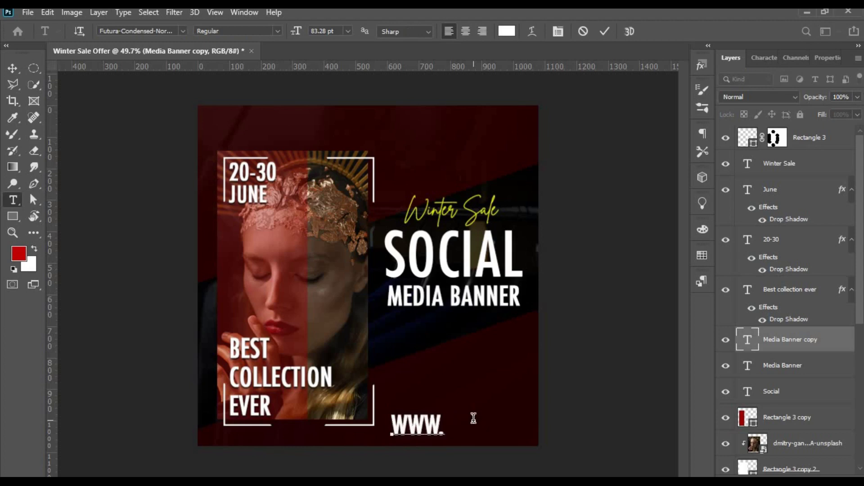
pyautogui.write('abcd')
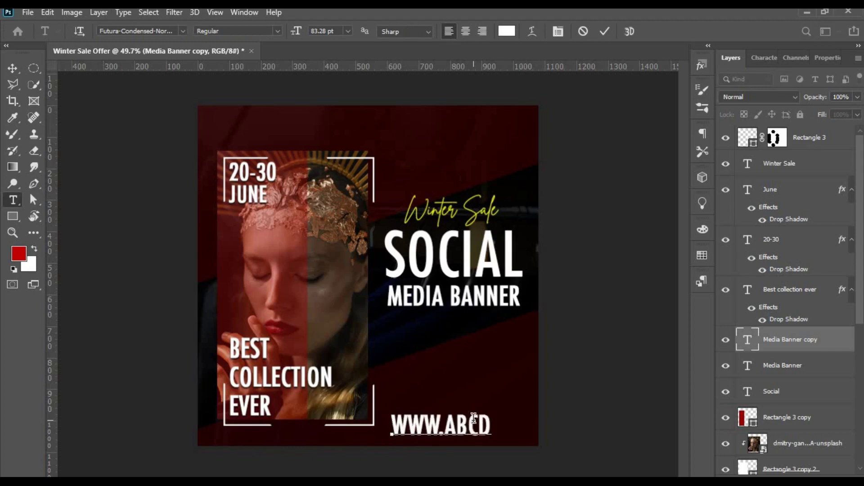
pyautogui.write('com')
pyautogui.hotkey('ctrl', 'Return')
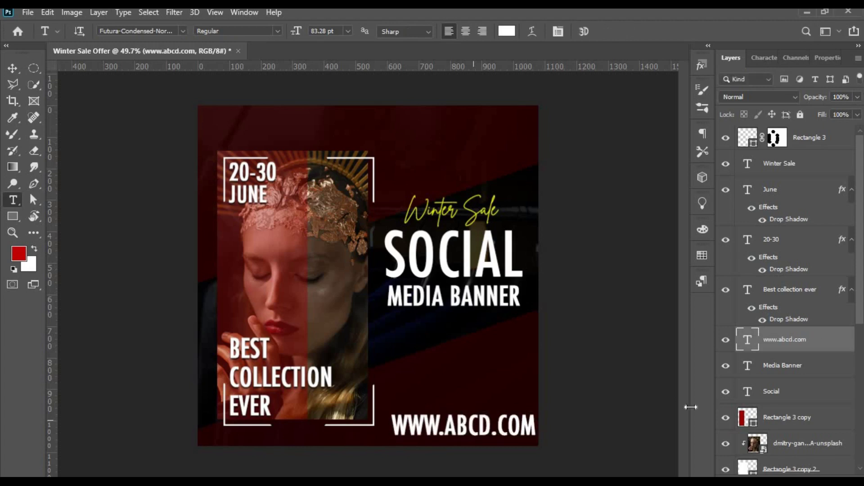
# - Format the URL at 30 pt with 150 letter spacing in lowercase
pyautogui.click(764, 58)
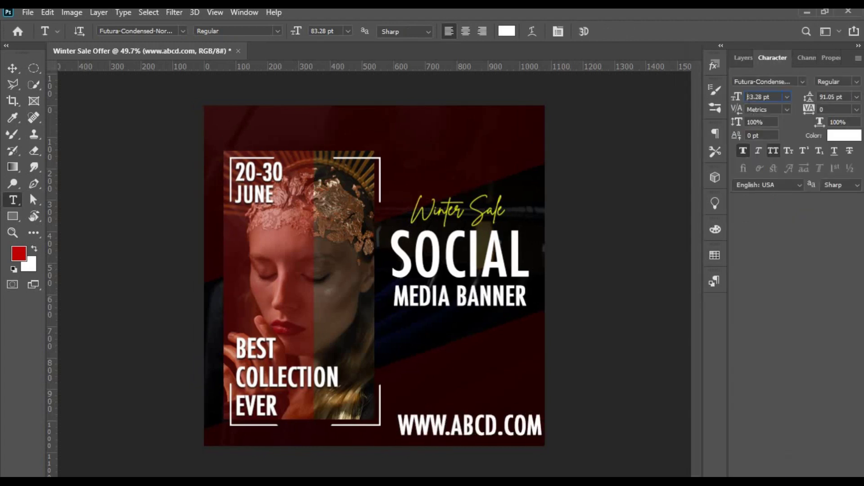
pyautogui.write('30')
pyautogui.press('Return')
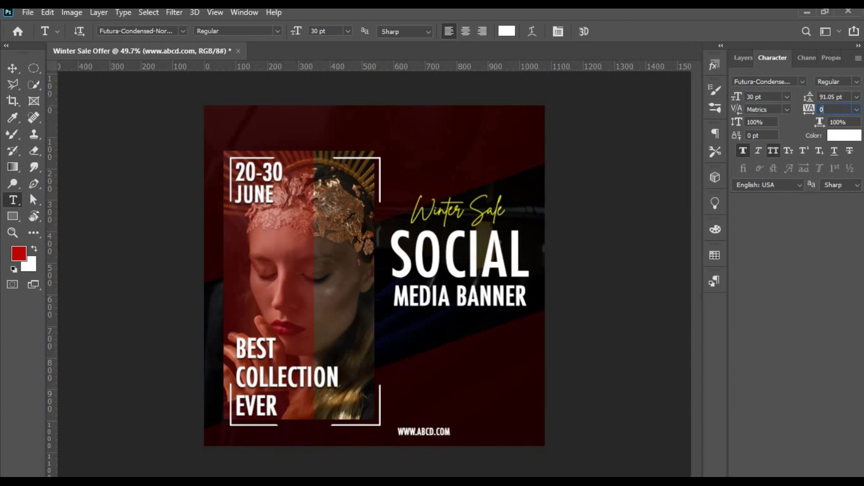
pyautogui.write('15')
pyautogui.press('Return')
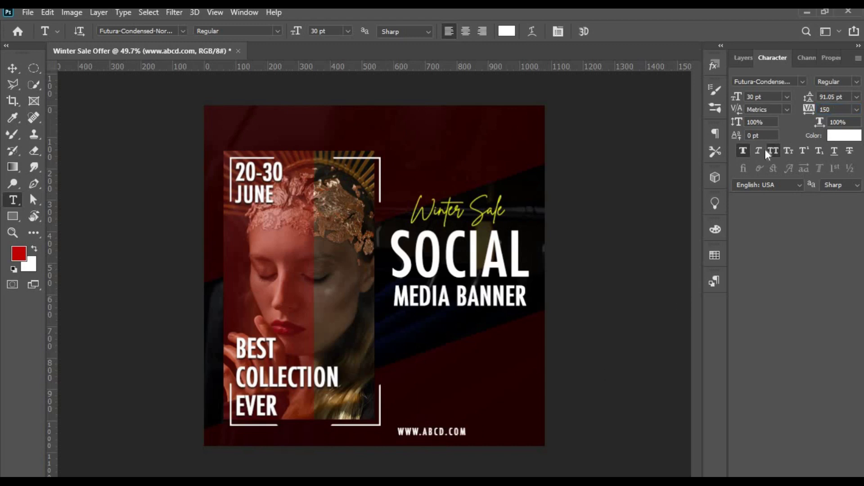
pyautogui.click(767, 151)
pyautogui.press('v')
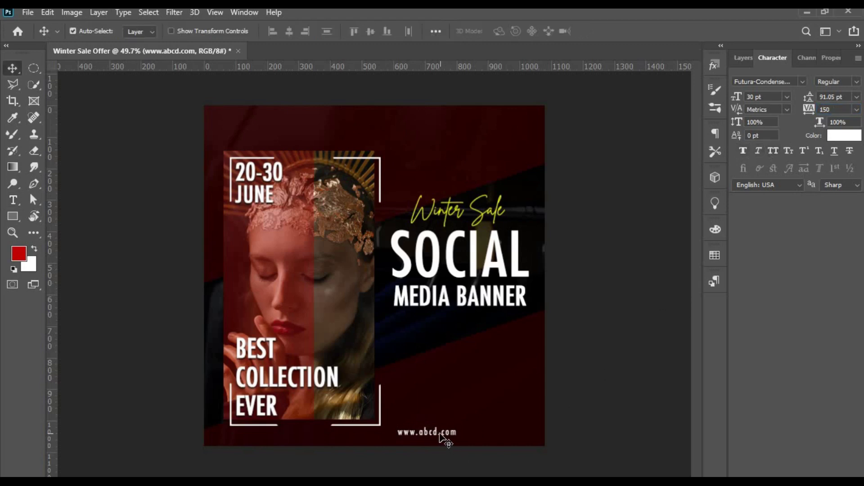
# - Place the URL centred under MEDIA BANNER and fit the whole banner in the window
pyautogui.moveTo(440, 433); pyautogui.dragTo(517, 435)
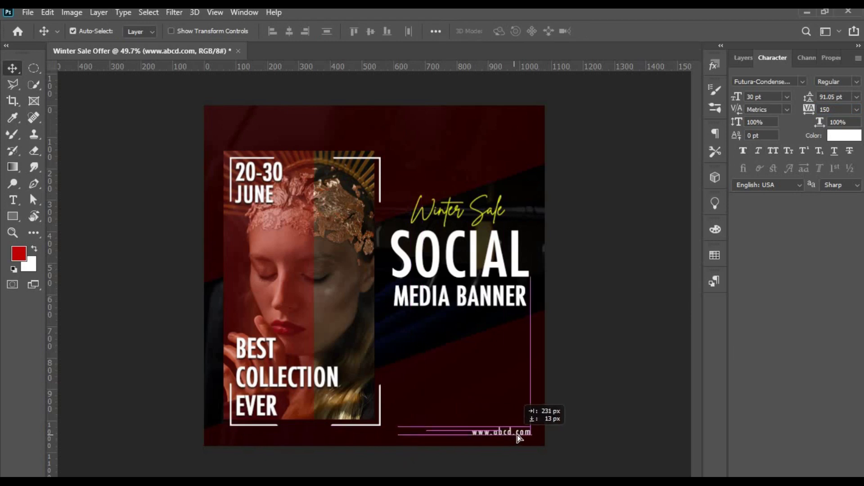
pyautogui.moveTo(517, 435); pyautogui.dragTo(471, 331)
pyautogui.hotkey('ctrl', '-')
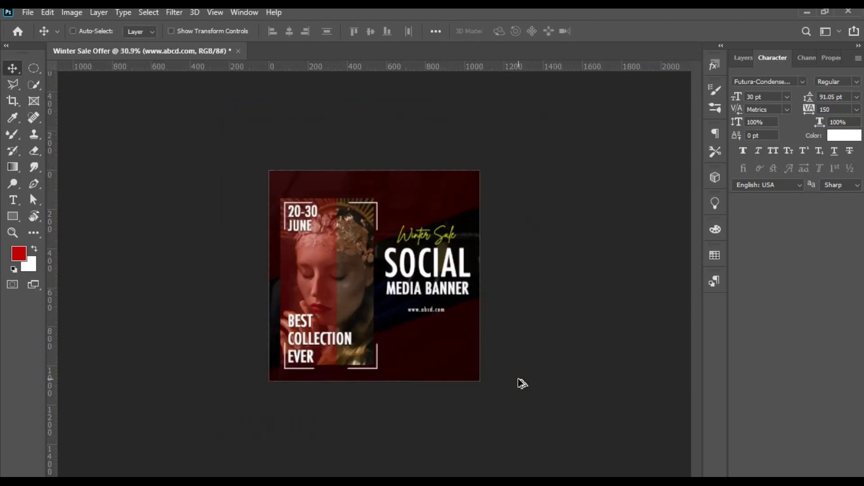
pyautogui.hotkey('ctrl', '0')
# - Draw a thin white line beneath the MEDIA BANNER headline
pyautogui.click(13, 217)
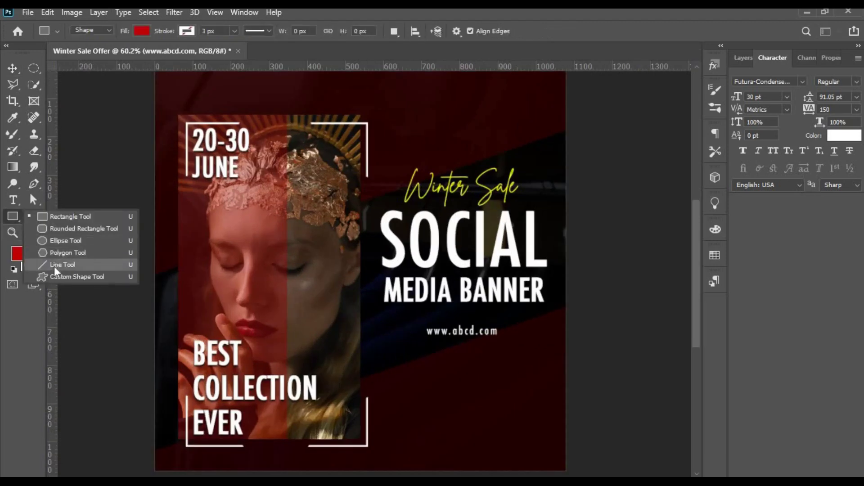
pyautogui.click(55, 266)
pyautogui.click(142, 31)
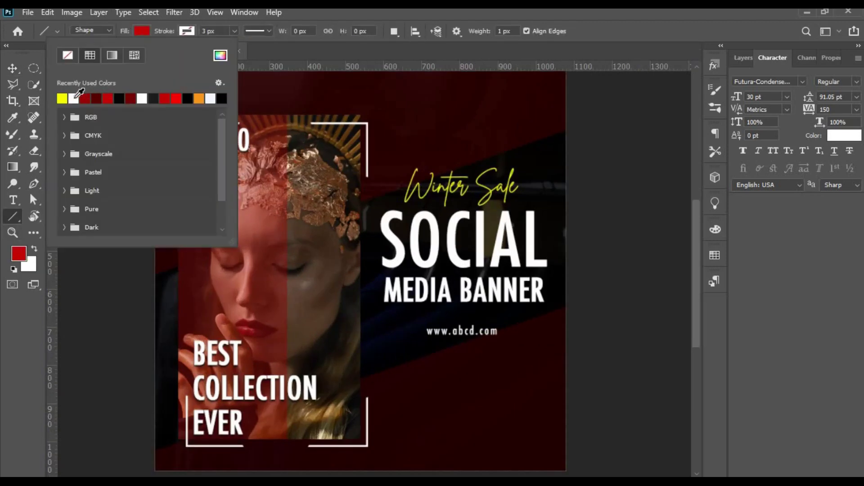
pyautogui.click(74, 98)
pyautogui.press('Return')
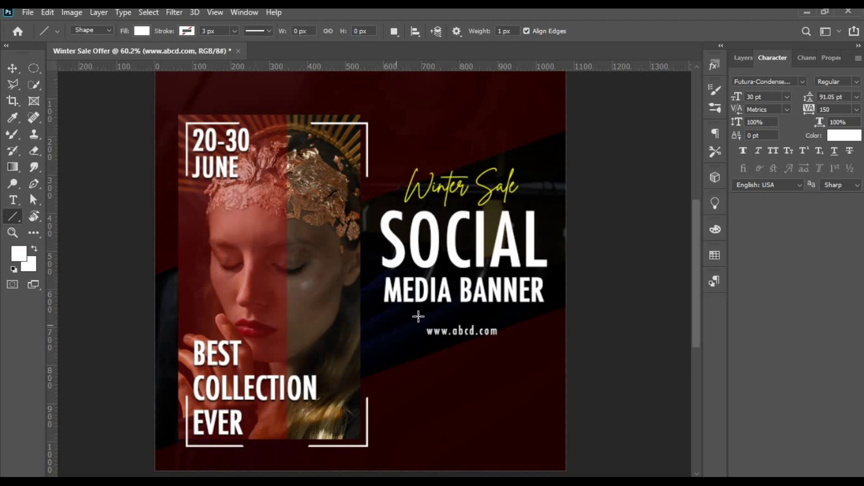
pyautogui.moveTo(403, 309); pyautogui.dragTo(553, 320)
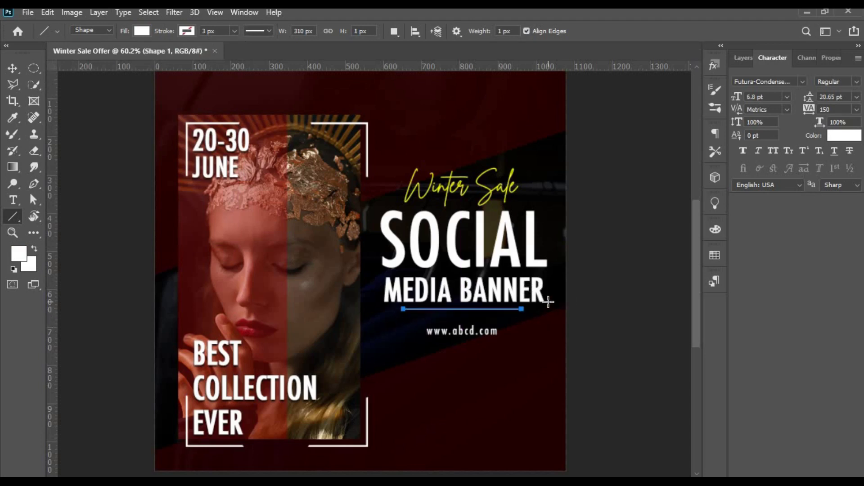
# - Nudge the headline and URL layers together slightly down and to the left
pyautogui.press('v')
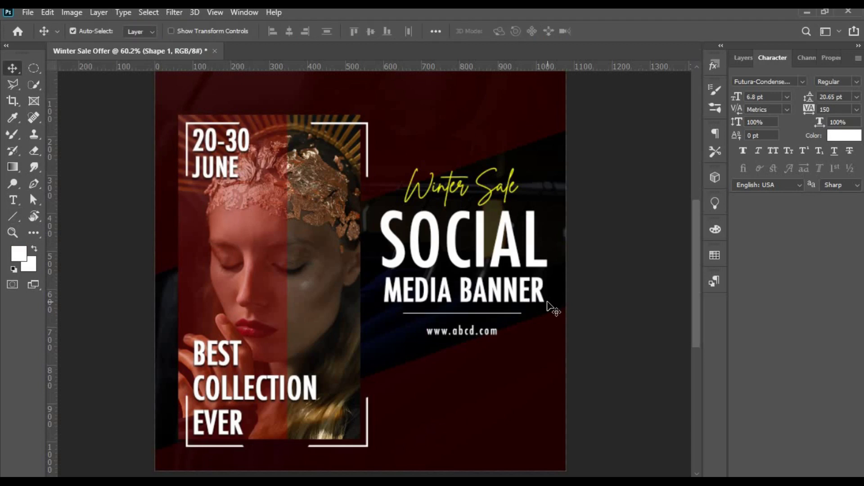
pyautogui.click(474, 315)
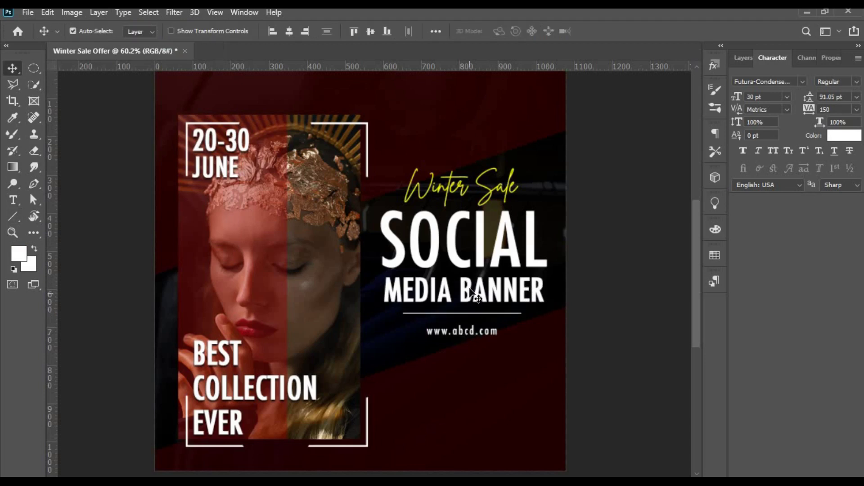
pyautogui.hotkey('ctrl', 'alt', 'a')
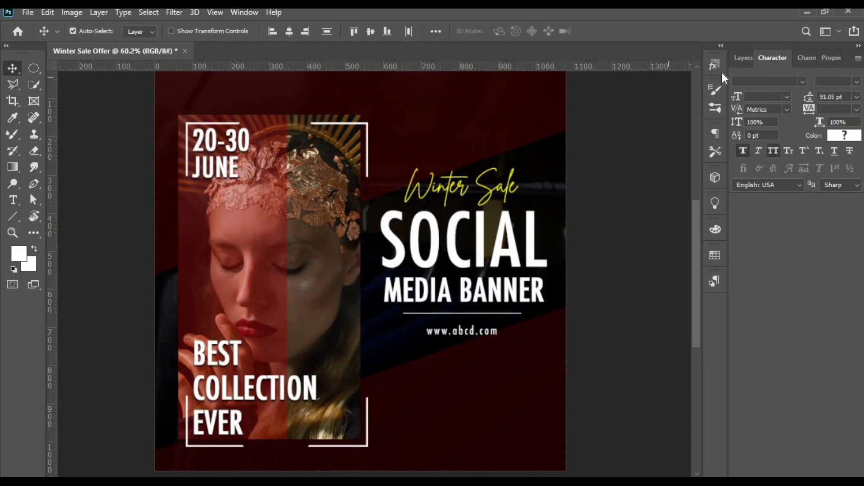
pyautogui.click(743, 59)
pyautogui.scroll(-2, 506, 279)
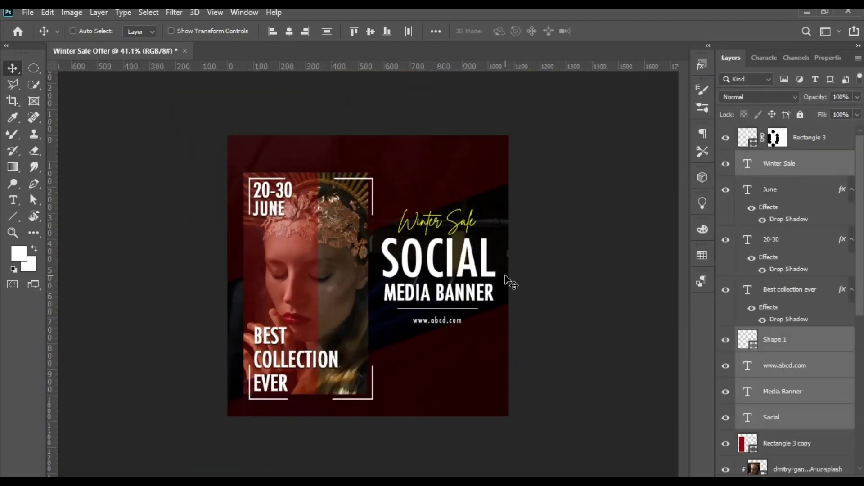
pyautogui.hotkey('shift', 'Down')
pyautogui.hotkey('shift', 'Down')
pyautogui.hotkey('shift', 'Down')
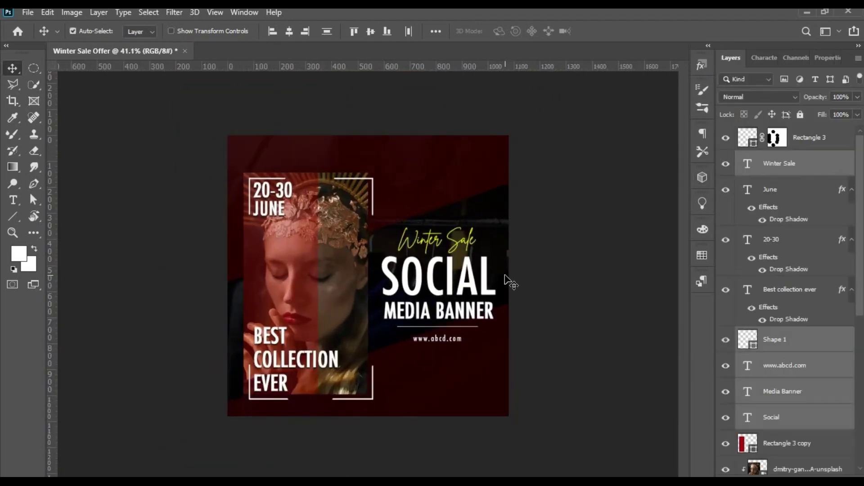
pyautogui.hotkey('shift', 'Down')
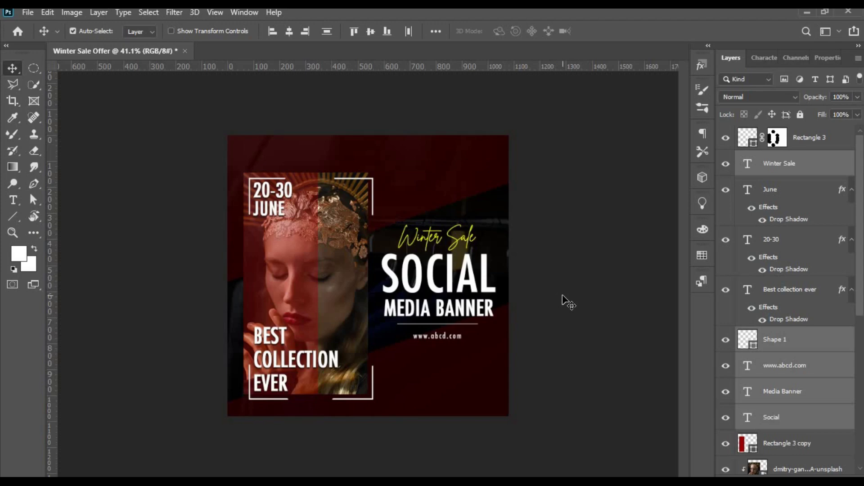
pyautogui.hotkey('shift', 'Left')
pyautogui.hotkey('shift', 'Down')
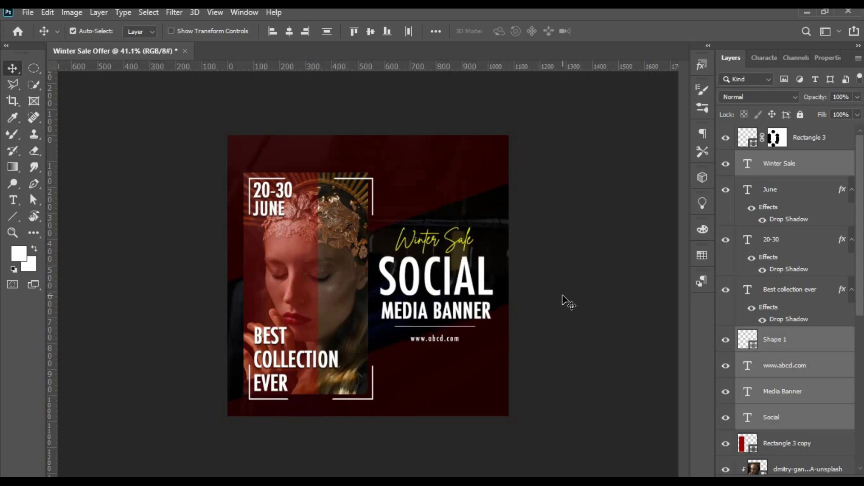
pyautogui.click(566, 309)
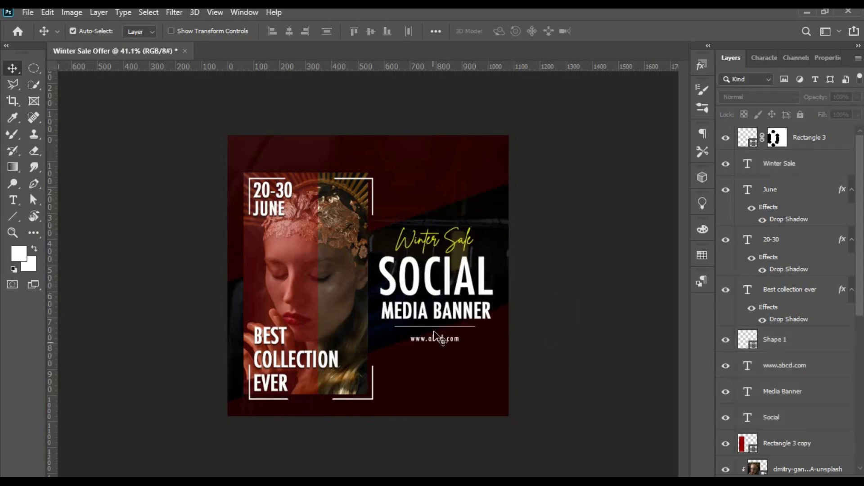
# - Delete the Shape 1 line layer
pyautogui.scroll(5, 436, 335)
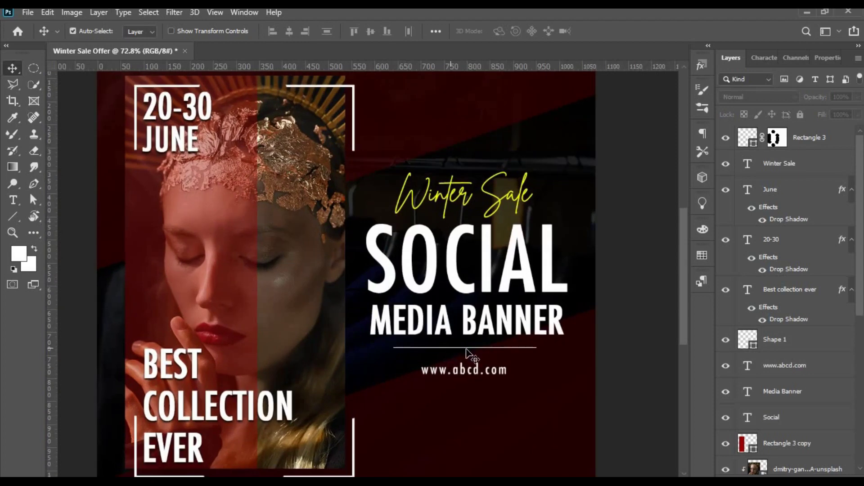
pyautogui.moveTo(792, 339)
pyautogui.mouseDown()
pyautogui.moveTo(761, 358)
pyautogui.moveTo(505, 386)
pyautogui.mouseUp()
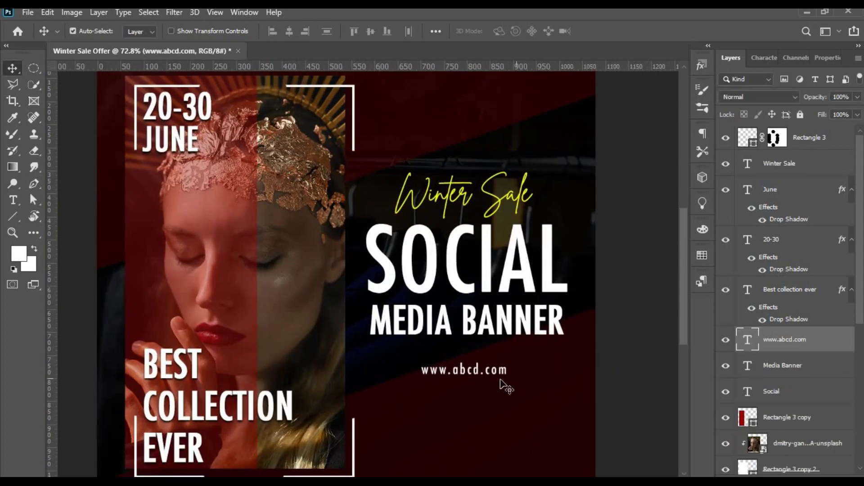
pyautogui.scroll(-2, 504, 391)
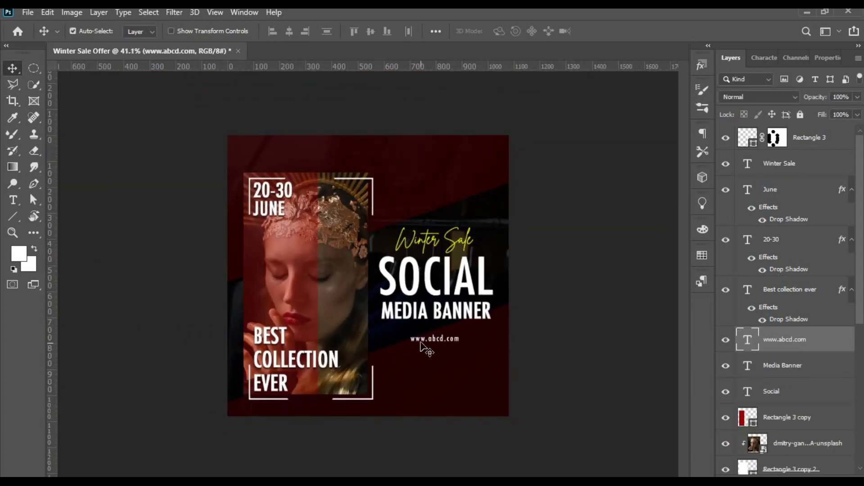
pyautogui.hotkey('ctrl', 't')
pyautogui.moveTo(500, 367)
pyautogui.mouseDown()
pyautogui.moveTo(544, 360)
pyautogui.moveTo(455, 269)
pyautogui.mouseUp()
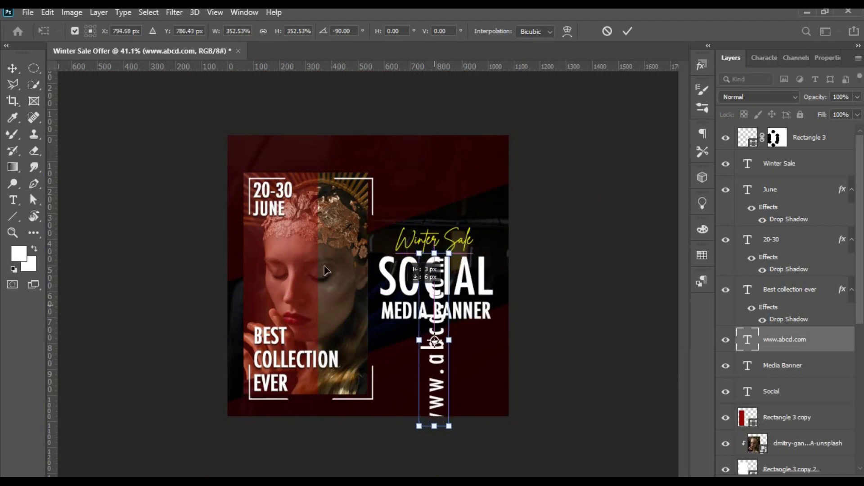
pyautogui.moveTo(434, 309); pyautogui.dragTo(231, 243)
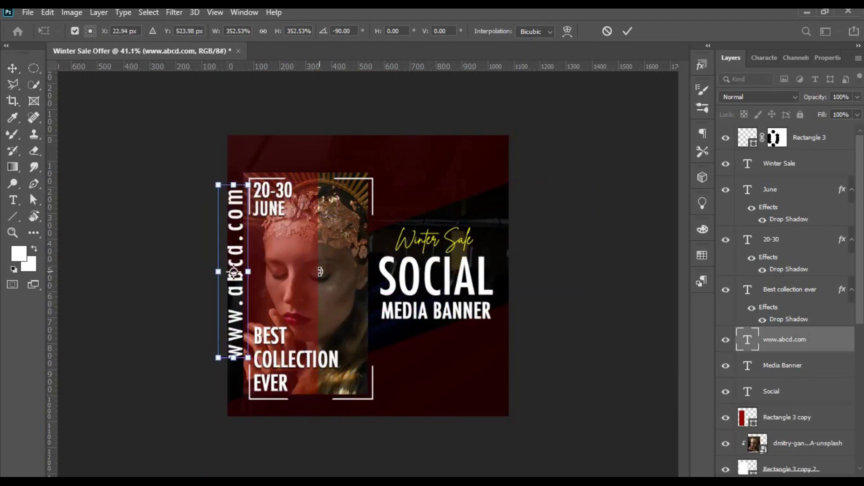
pyautogui.press('Return')
# - Resize the vertical URL to 30 pt while keeping its original transformed height
pyautogui.click(762, 58)
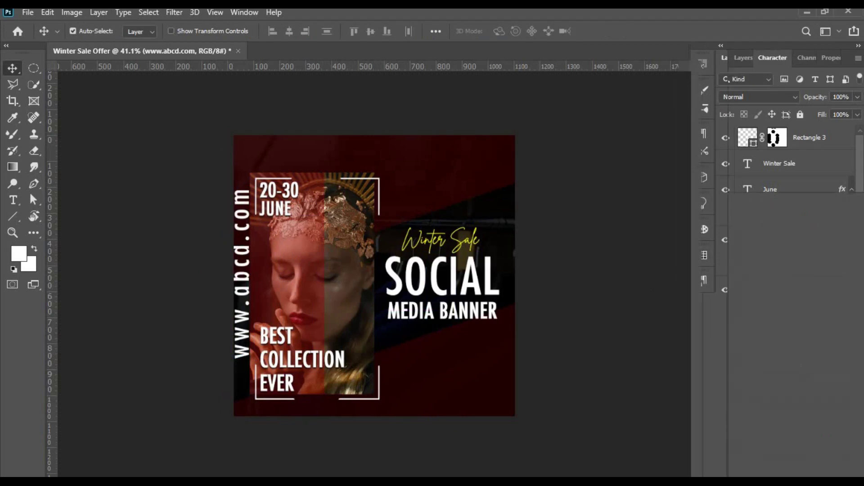
pyautogui.write('30pt')
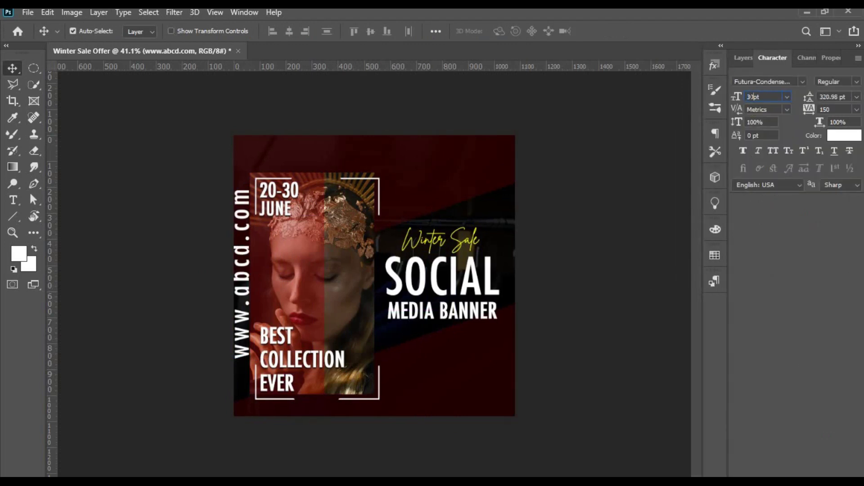
pyautogui.press('Return')
pyautogui.hotkey('ctrl', 't')
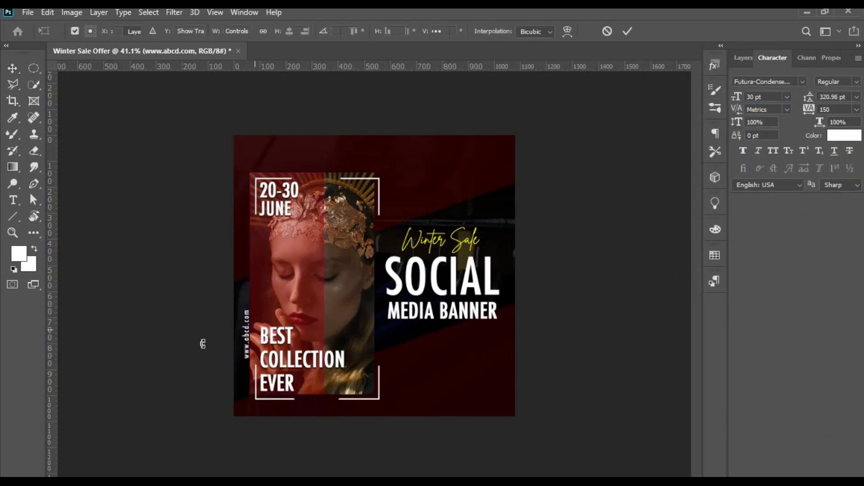
pyautogui.moveTo(247, 359); pyautogui.dragTo(247, 476)
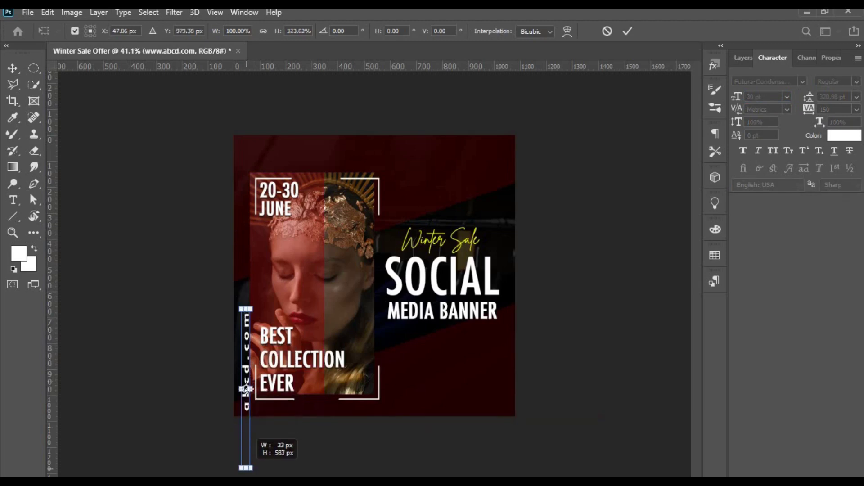
pyautogui.moveTo(247, 397); pyautogui.dragTo(247, 358)
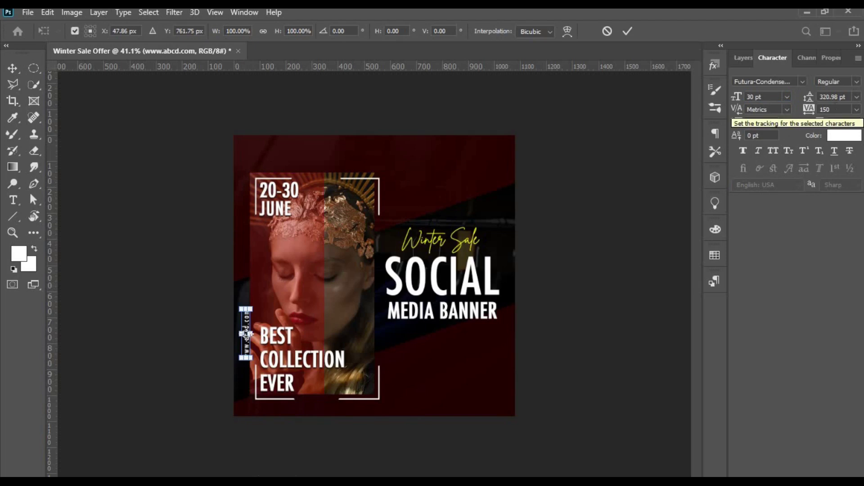
pyautogui.press('Return')
# - Widen the URL's letter spacing and reposition it, checking its distances to the canvas edges
pyautogui.click(829, 110)
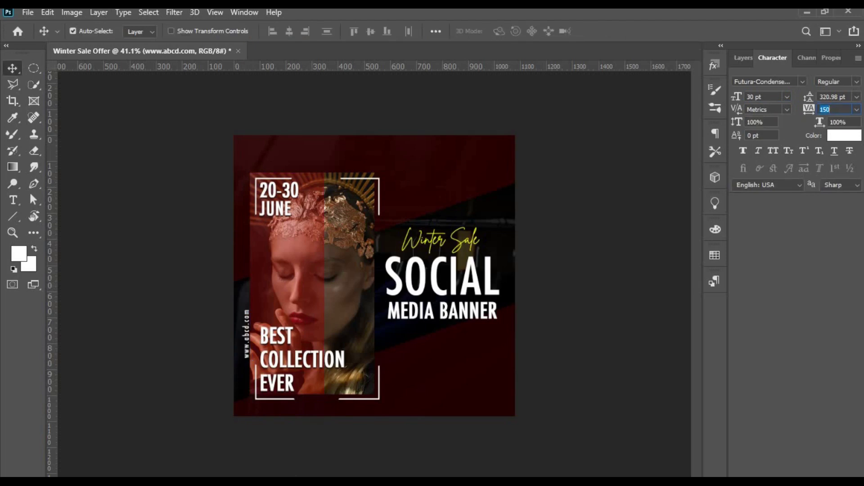
pyautogui.write('500')
pyautogui.press('Return')
pyautogui.press('Return')
pyautogui.moveTo(246, 314); pyautogui.dragTo(244, 306)
pyautogui.hotkey('ctrl', 'a')
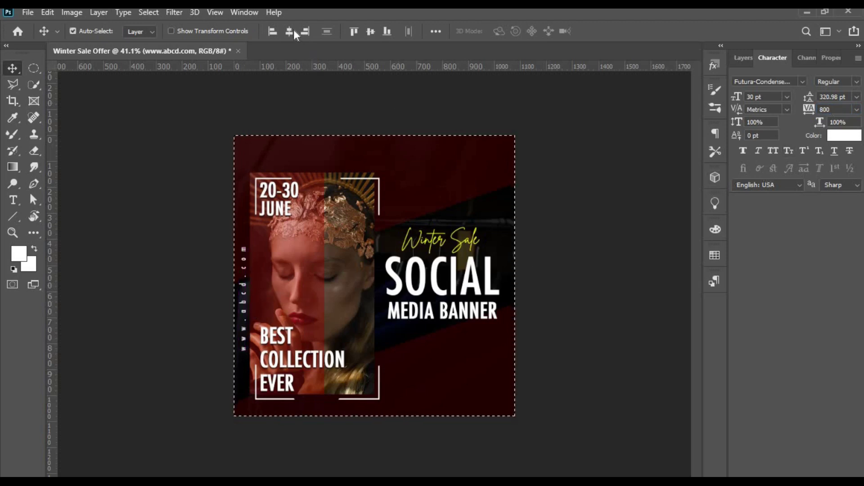
pyautogui.press('ctrl')
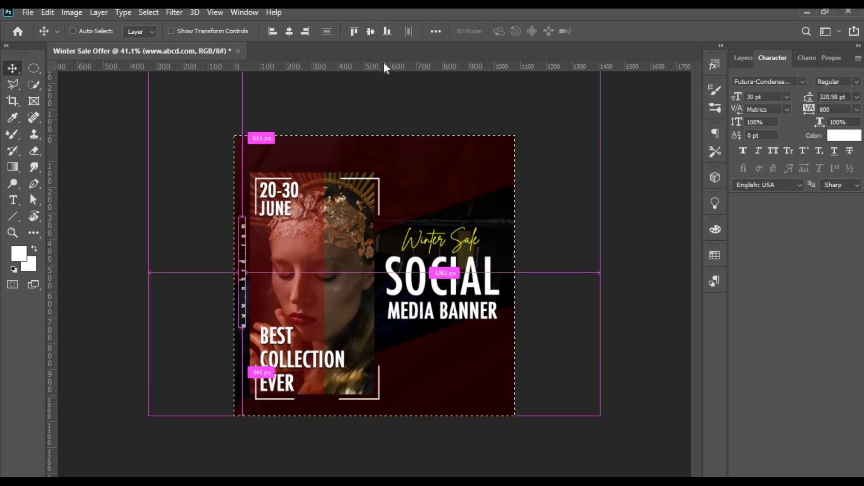
pyautogui.hotkey('ctrl', 'd')
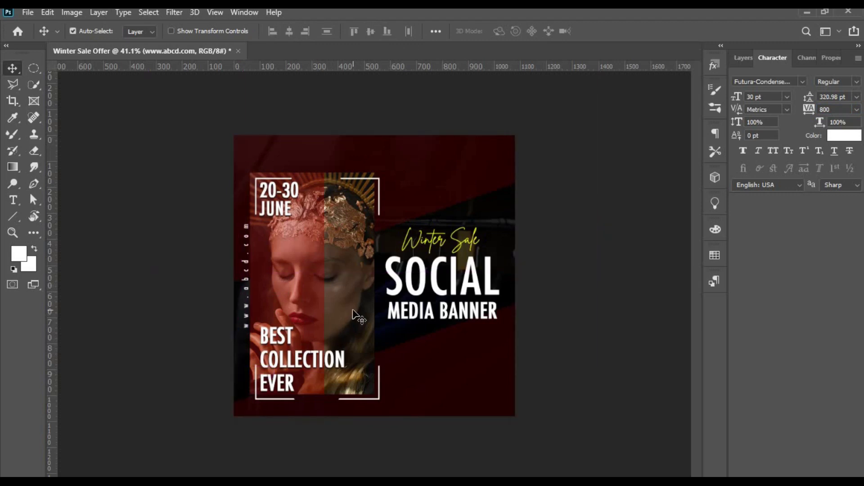
pyautogui.hotkey('shift', 'Right')
pyautogui.hotkey('shift', 'Right')
pyautogui.hotkey('shift', 'Right')
pyautogui.hotkey('shift', 'Right')
pyautogui.hotkey('shift', 'Right')
pyautogui.hotkey('shift', 'Right')
pyautogui.hotkey('shift', 'Right')
pyautogui.hotkey('shift', 'Right')
pyautogui.hotkey('shift', 'Right')
pyautogui.hotkey('shift', 'Right')
pyautogui.hotkey('shift', 'Right')
pyautogui.hotkey('shift', 'Right')
pyautogui.hotkey('shift', 'Right')
pyautogui.hotkey('shift', 'Right')
pyautogui.hotkey('shift', 'Right')
pyautogui.hotkey('shift', 'Right')
pyautogui.hotkey('shift', 'Right')
pyautogui.hotkey('shift', 'Right')
pyautogui.hotkey('shift', 'Right')
pyautogui.hotkey('shift', 'Right')
pyautogui.hotkey('shift', 'Right')
pyautogui.hotkey('shift', 'Right')
pyautogui.hotkey('shift', 'Right')
pyautogui.hotkey('shift', 'Right')
pyautogui.hotkey('shift', 'Right')
pyautogui.hotkey('shift', 'Right')
pyautogui.hotkey('shift', 'Right')
# - Nudge the URL into place on the right edge and shift the headline layers slightly left
pyautogui.hotkey('shift', 'Down')
pyautogui.hotkey('shift', 'Down')
pyautogui.hotkey('shift', 'Down')
pyautogui.hotkey('shift', 'Down')
pyautogui.hotkey('shift', 'Down')
pyautogui.hotkey('shift', 'Down')
pyautogui.hotkey('shift', 'Down')
pyautogui.hotkey('shift', 'Down')
pyautogui.hotkey('shift', 'Down')
pyautogui.hotkey('shift', 'Down')
pyautogui.hotkey('shift', 'Down')
pyautogui.hotkey('shift', 'Down')
pyautogui.hotkey('shift', 'Down')
pyautogui.hotkey('shift', 'Down')
pyautogui.hotkey('shift', 'Down')
pyautogui.hotkey('shift', 'Down')
pyautogui.hotkey('shift', 'Down')
pyautogui.hotkey('shift', 'Down')
pyautogui.hotkey('shift', 'Down')
pyautogui.hotkey('shift', 'Down')
pyautogui.hotkey('shift', 'Down')
pyautogui.hotkey('shift', 'Down')
pyautogui.hotkey('shift', 'Down')
pyautogui.hotkey('shift', 'Down')
pyautogui.hotkey('shift', 'Up')
pyautogui.hotkey('shift', 'Up')
pyautogui.hotkey('shift', 'Up')
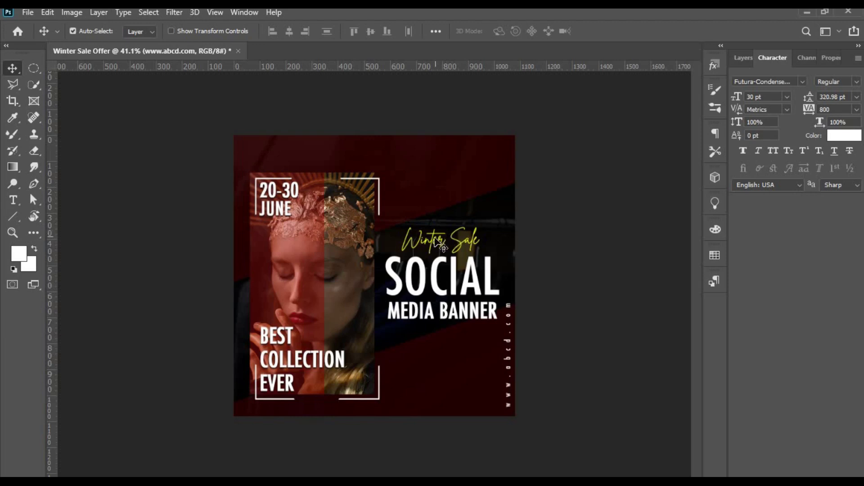
pyautogui.click(441, 250)
pyautogui.keyDown('shift'); pyautogui.click(439, 324); pyautogui.keyUp('shift')
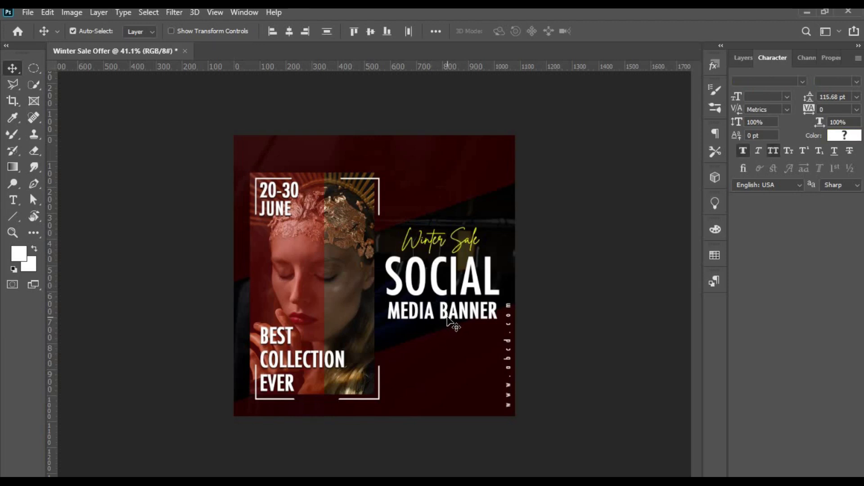
pyautogui.hotkey('shift', 'Left')
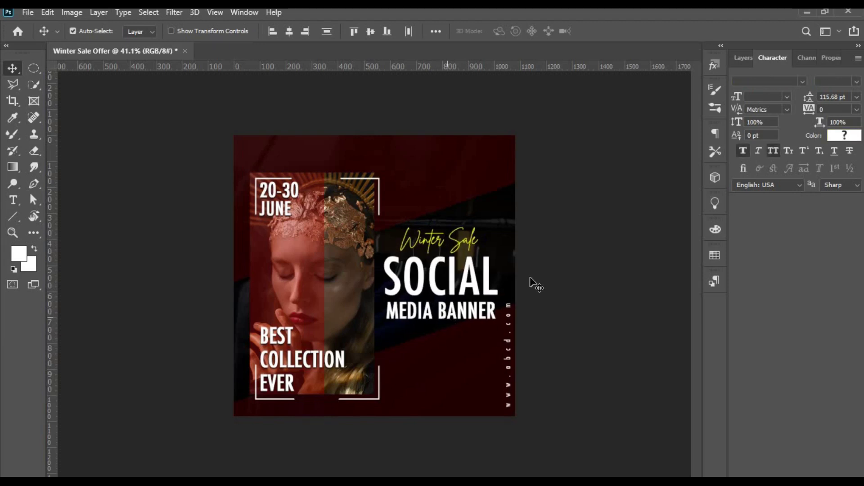
# - Draw a thin white vertical line down from the top-right corner and nudge it against the right edge
pyautogui.click(14, 216)
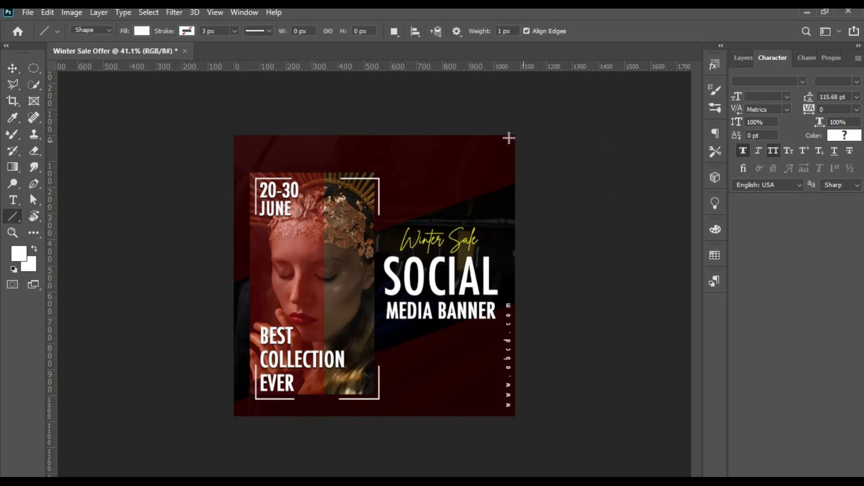
pyautogui.moveTo(512, 130); pyautogui.dragTo(502, 290)
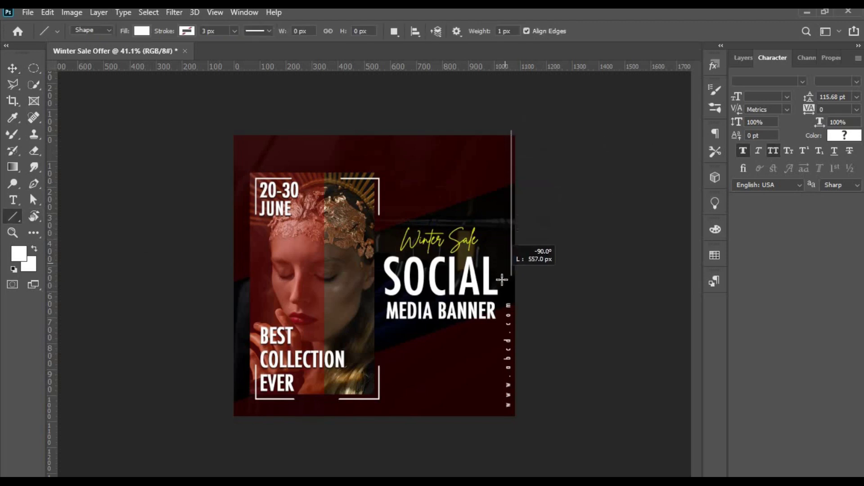
pyautogui.moveTo(502, 291); pyautogui.dragTo(503, 292)
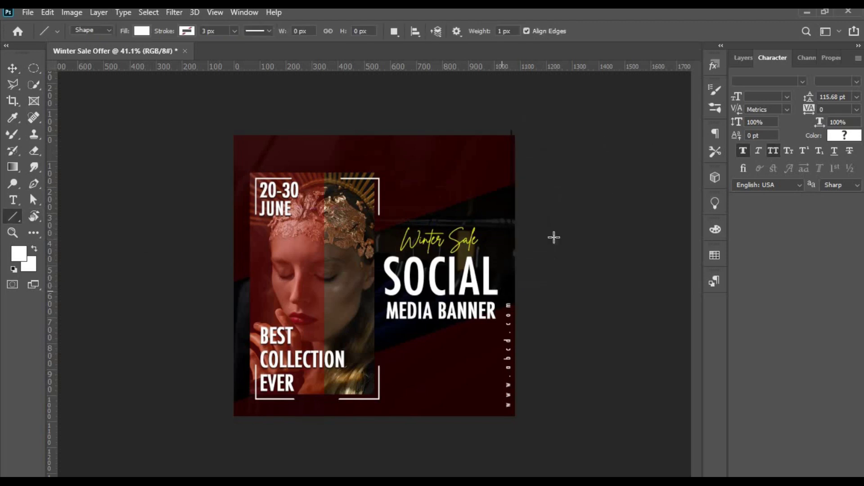
pyautogui.press('v')
pyautogui.hotkey('shift', 'Left')
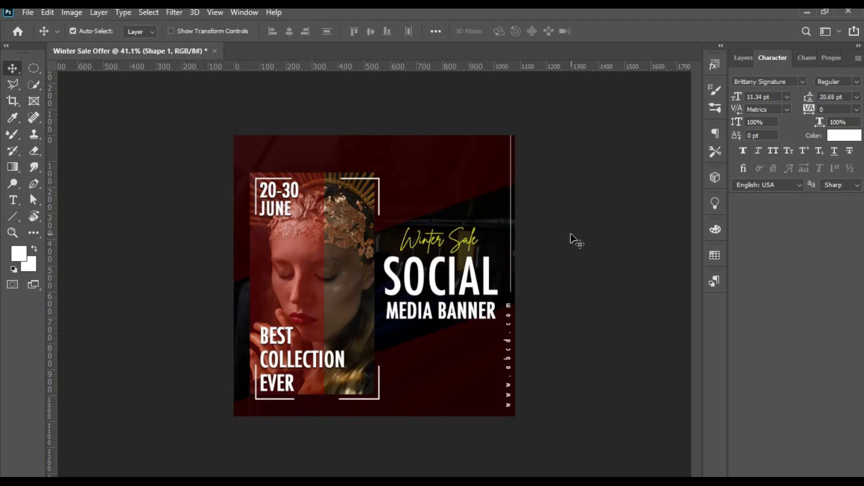
pyautogui.hotkey('shift', 'Left')
pyautogui.hotkey('shift', 'Left')
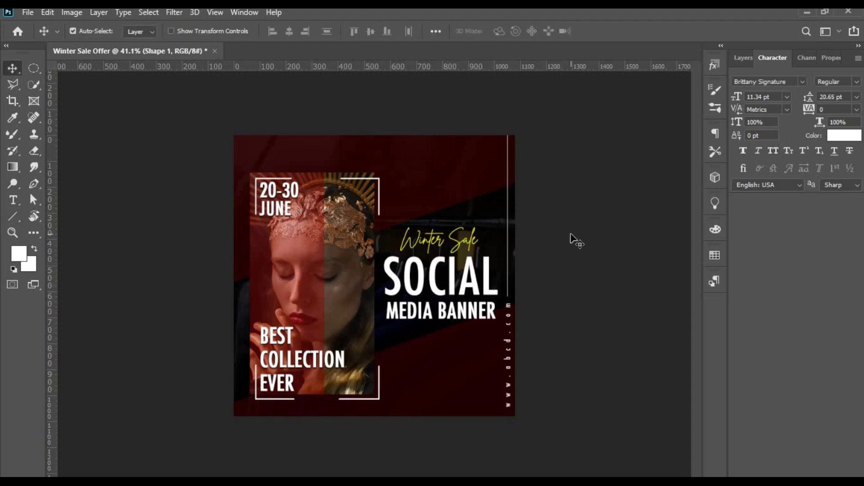
pyautogui.press('Right')
pyautogui.press('Right')
pyautogui.press('Right')
pyautogui.press('Right')
pyautogui.press('Right')
pyautogui.press('Right')
pyautogui.press('Right')
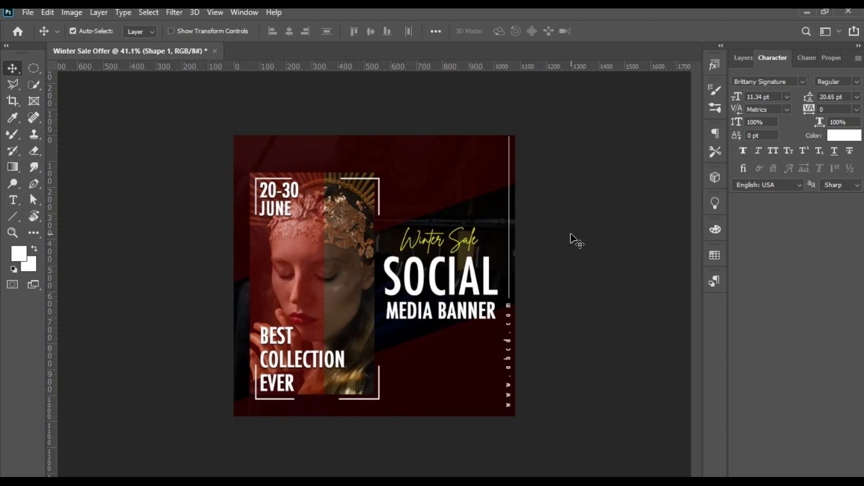
pyautogui.press('Right')
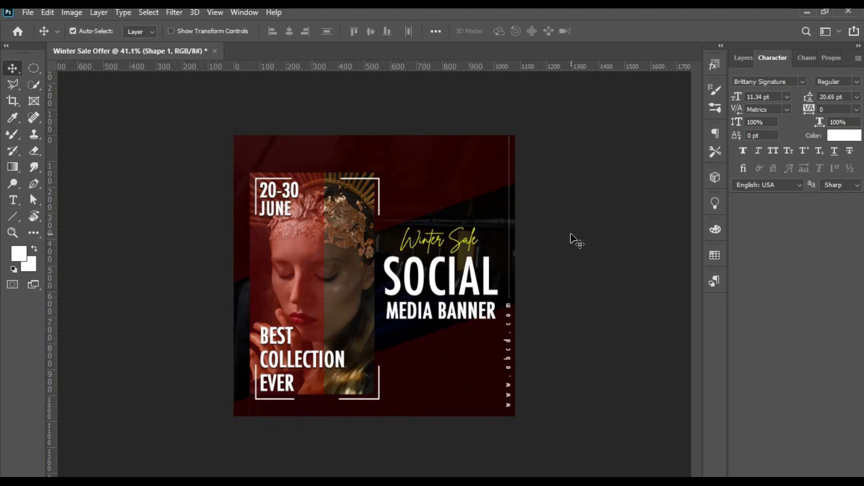
pyautogui.scroll(-2, 441, 288)
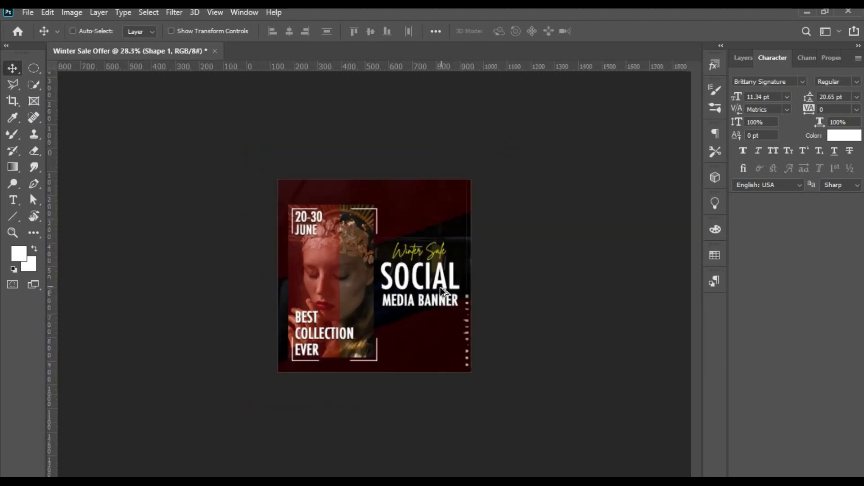
pyautogui.scroll(2, 441, 290)
pyautogui.scroll(2, 441, 290)
pyautogui.scroll(-2, 441, 291)
pyautogui.scroll(-1, 441, 290)
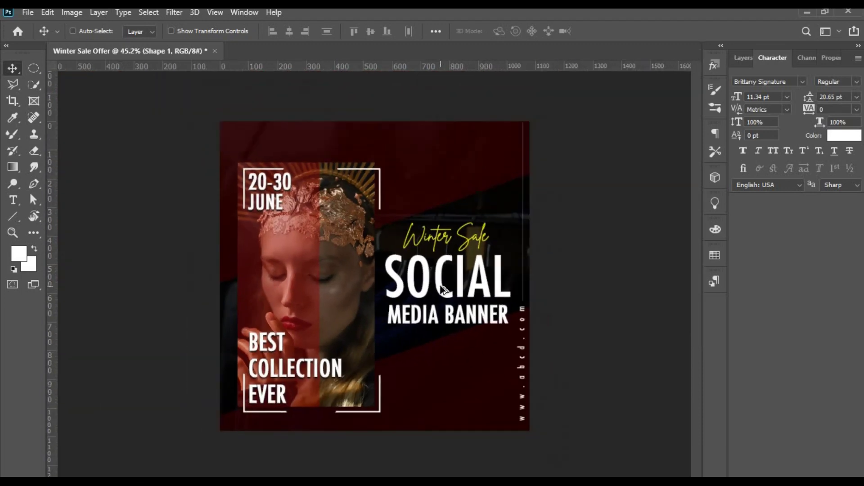
pyautogui.scroll(1, 441, 290)
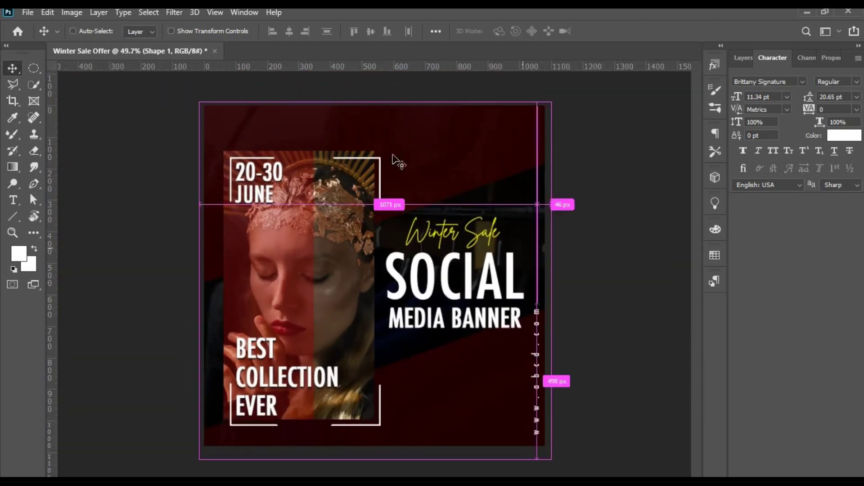
# - Save the banner as Winter Sale Offer.psd plus a JPEG copy, then hide the panels
pyautogui.hotkey('ctrl', 'shift', 's')
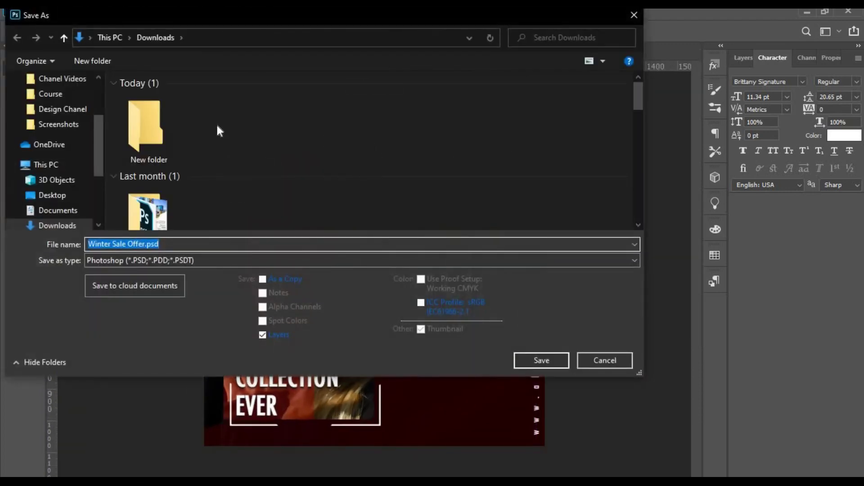
pyautogui.click(540, 359)
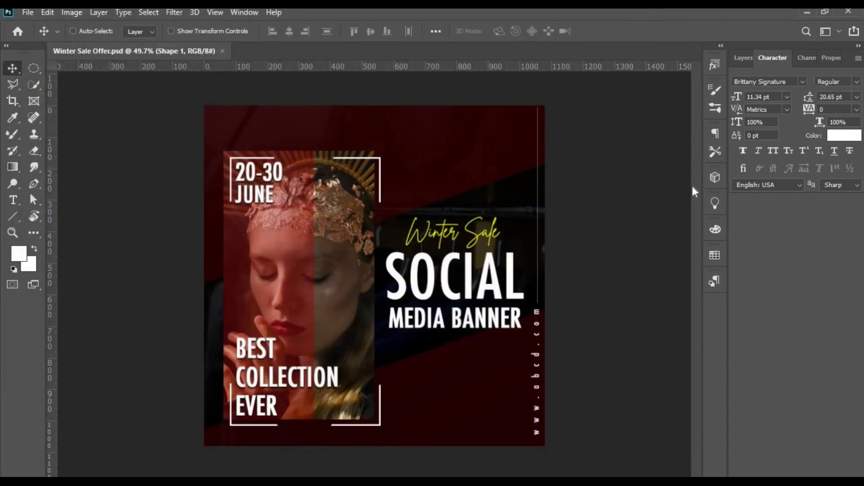
pyautogui.hotkey('ctrl', 'shift', 's')
pyautogui.click(188, 261)
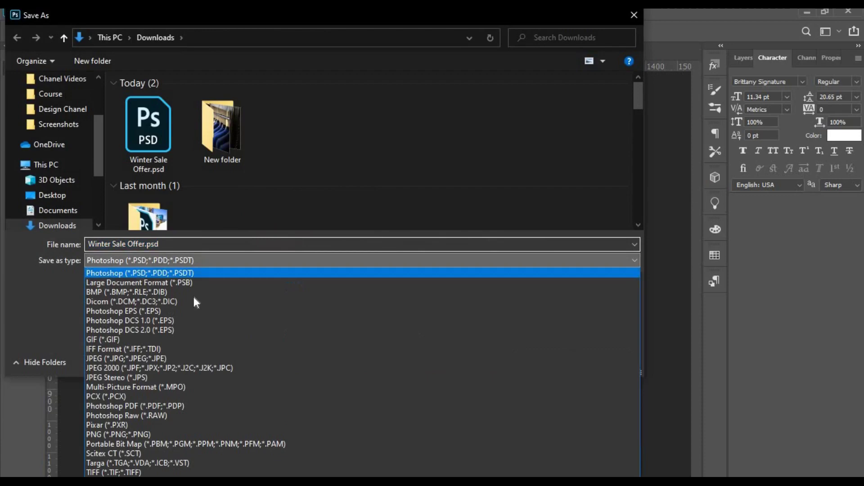
pyautogui.click(144, 358)
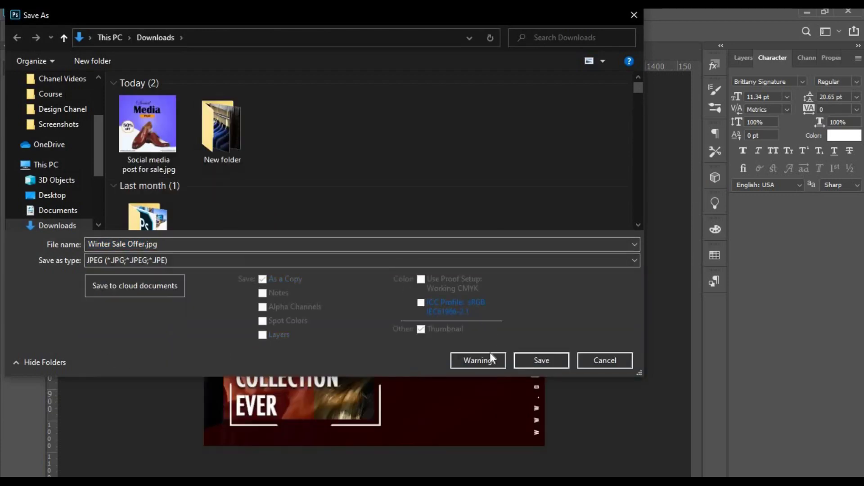
pyautogui.click(544, 360)
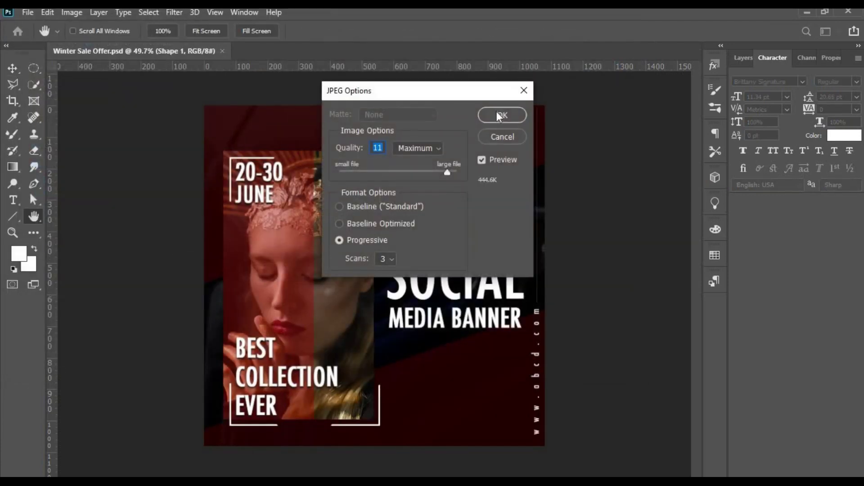
pyautogui.click(497, 113)
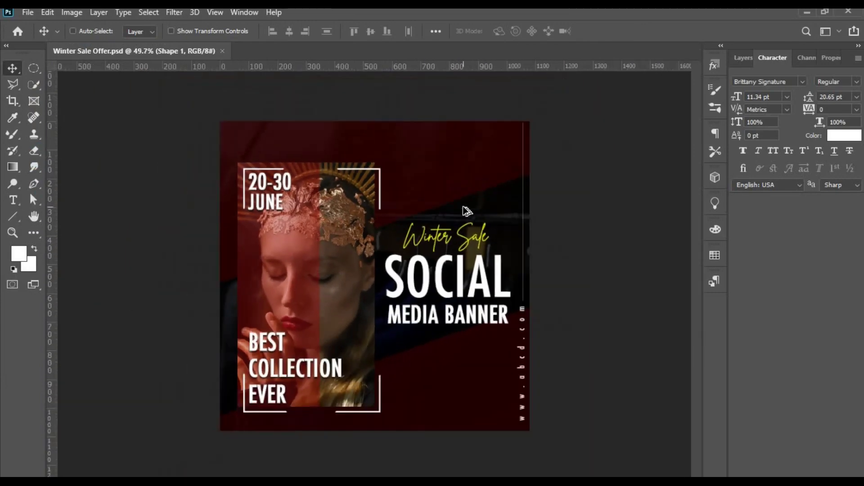
pyautogui.scroll(1, 467, 211)
pyautogui.press('Tab')
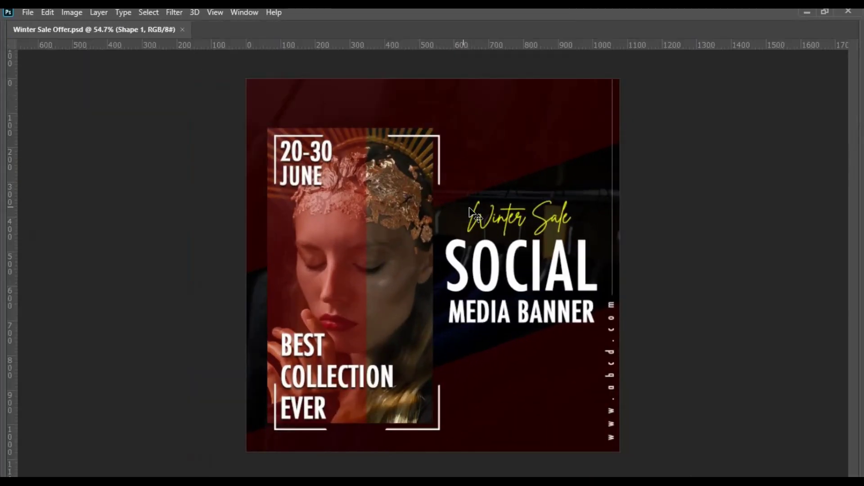